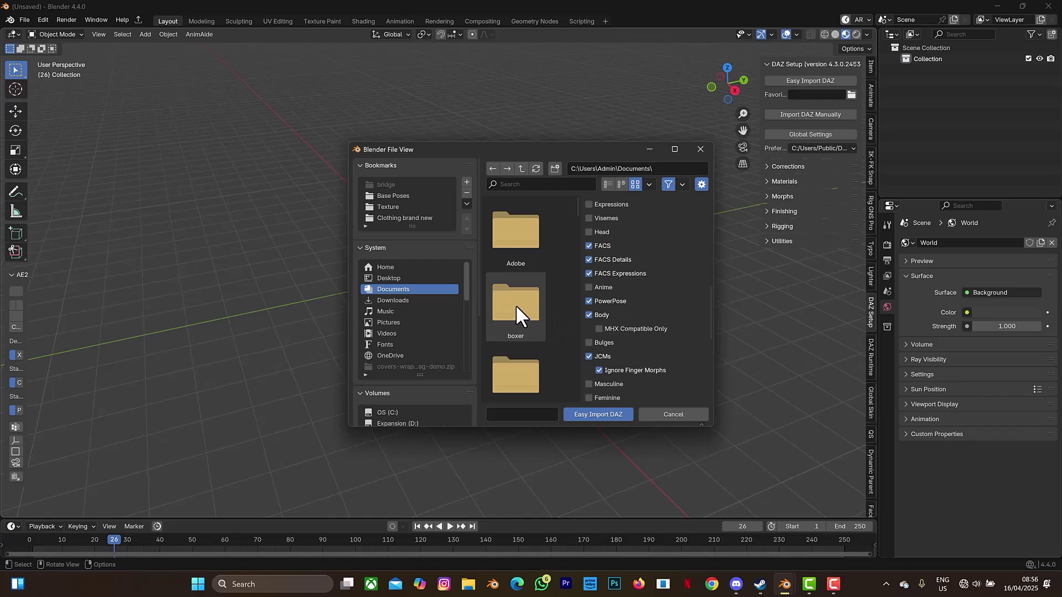
# Import the DAZ character file actor 1.duf from the genesis9 folder in OneDrive Documents using Easy Import DAZ.
pyautogui.scroll(-3, 522, 285)
pyautogui.scroll(-5, 502, 244)
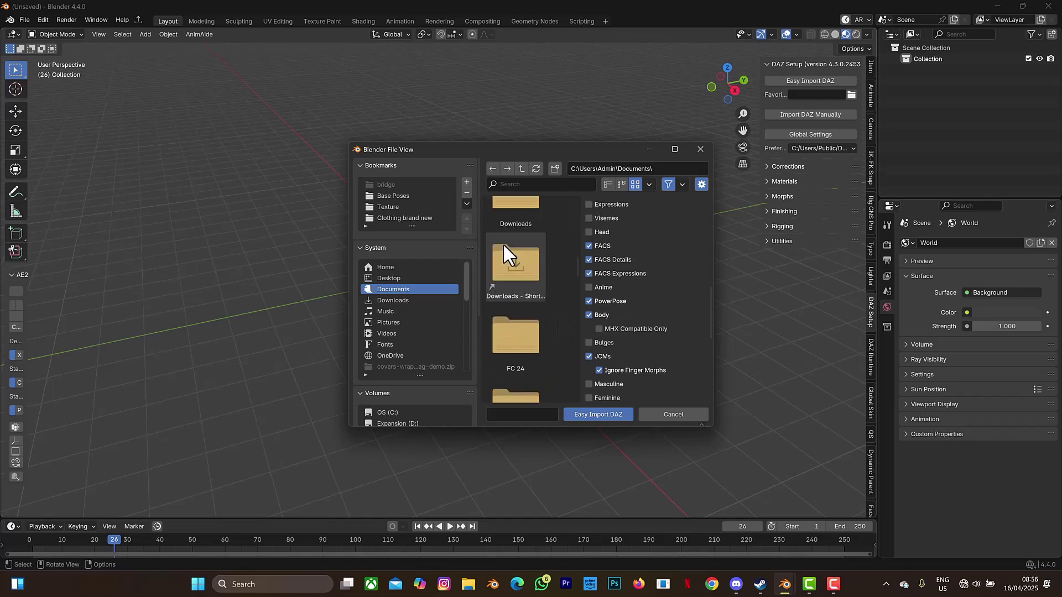
pyautogui.doubleClick(517, 273)
pyautogui.click(520, 169)
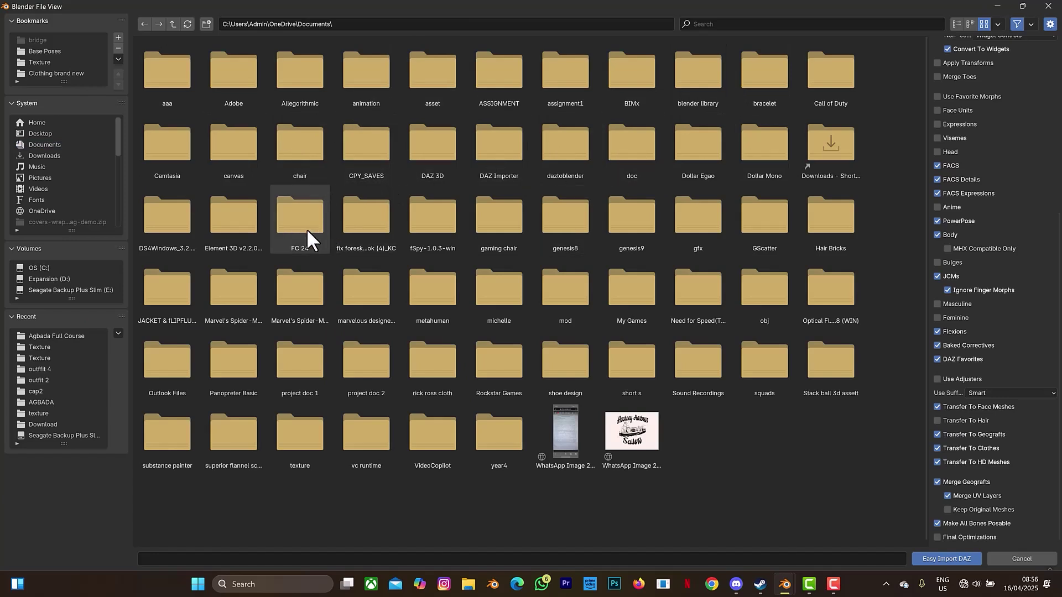
pyautogui.doubleClick(631, 221)
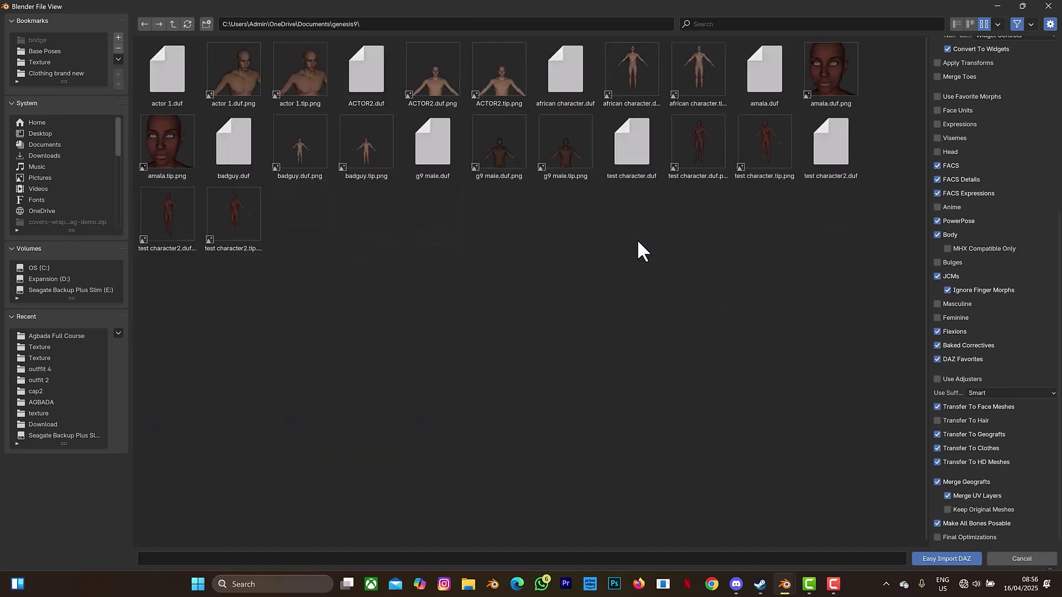
pyautogui.click(184, 94)
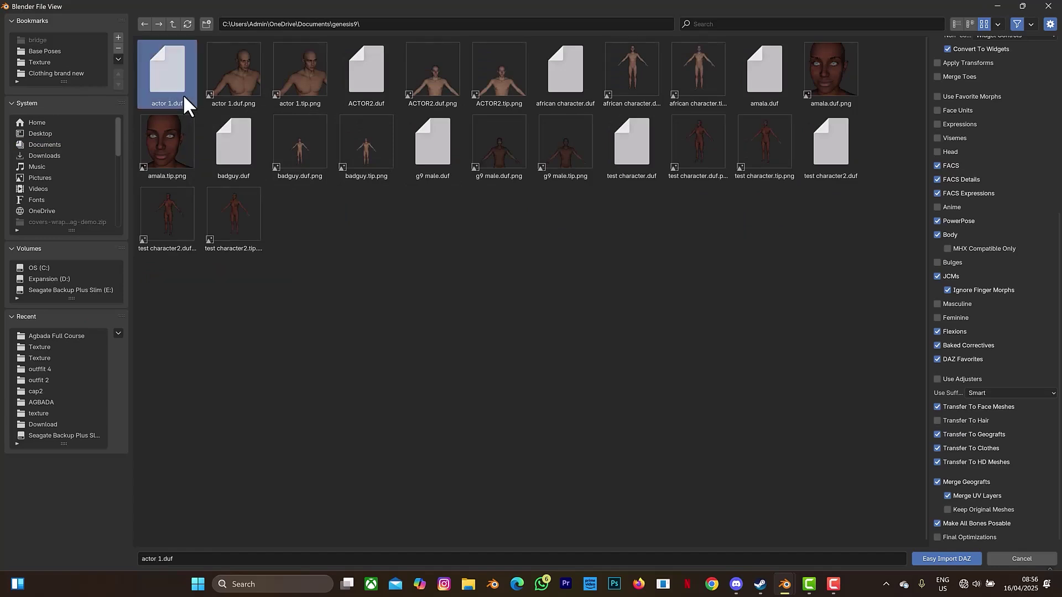
pyautogui.click(927, 556)
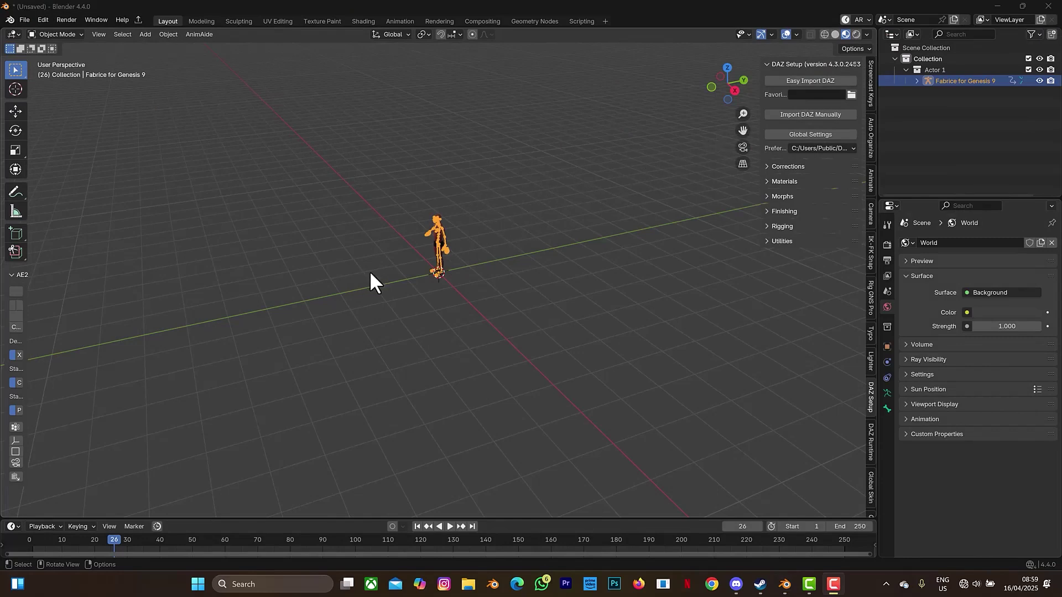
# Switch the viewport to Solid shading and set its colour mode to Texture.
pyautogui.scroll(7, 455, 270)
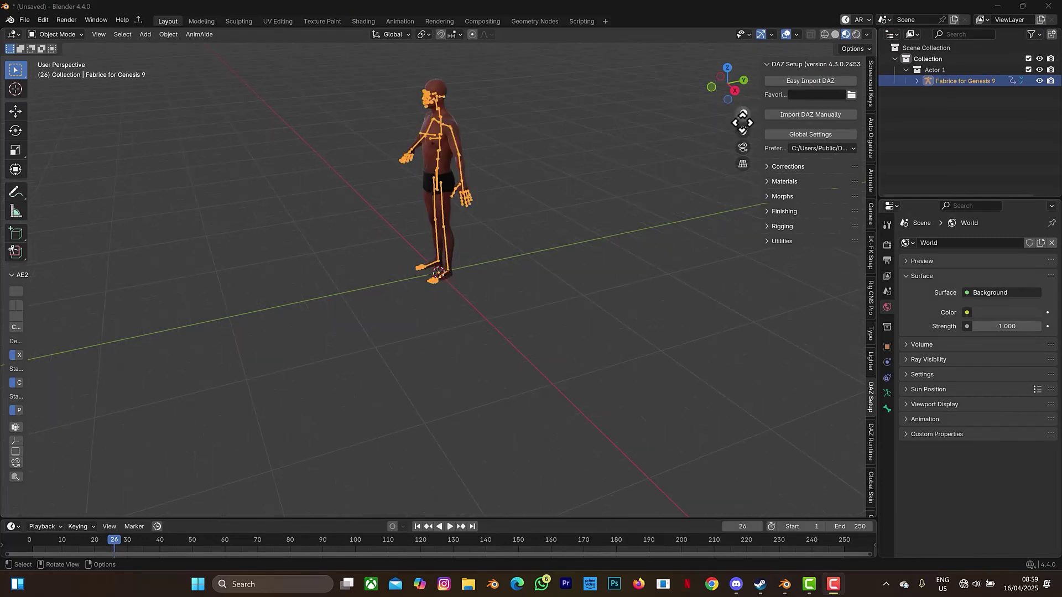
pyautogui.moveTo(743, 130); pyautogui.dragTo(743, 169)
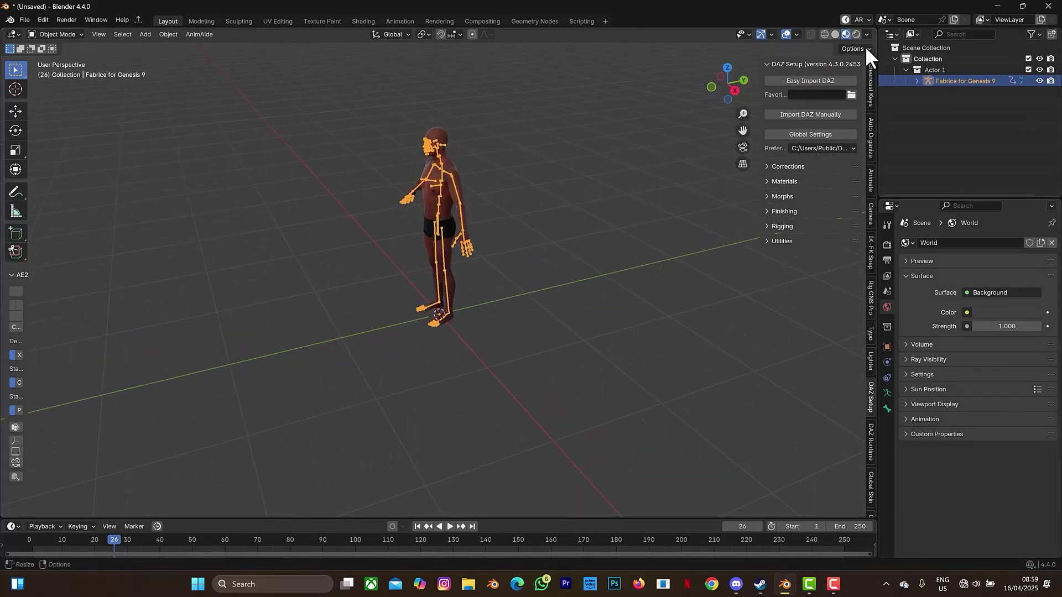
pyautogui.click(833, 33)
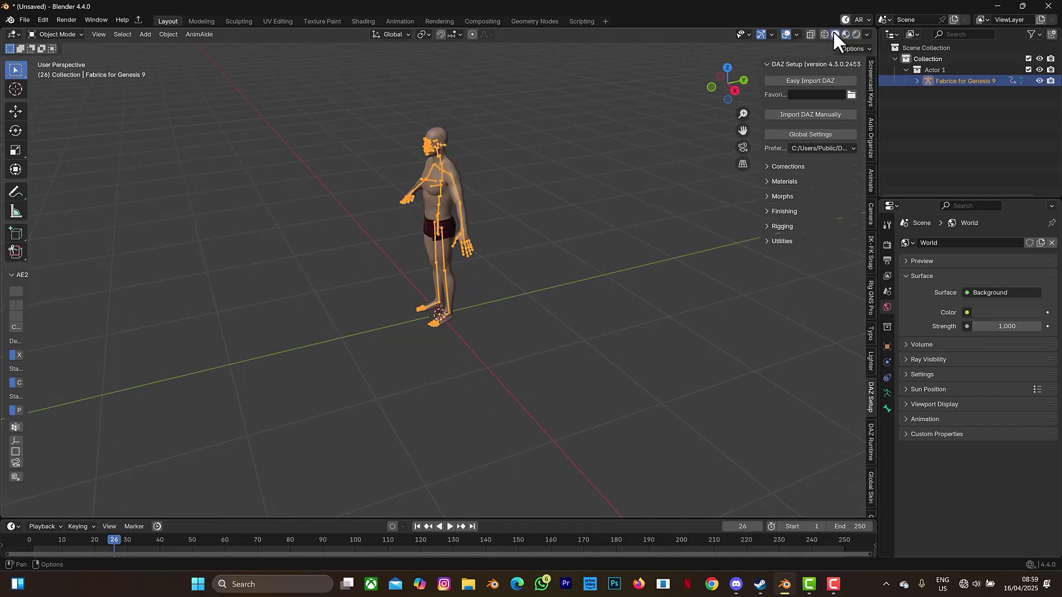
pyautogui.click(865, 32)
pyautogui.click(903, 213)
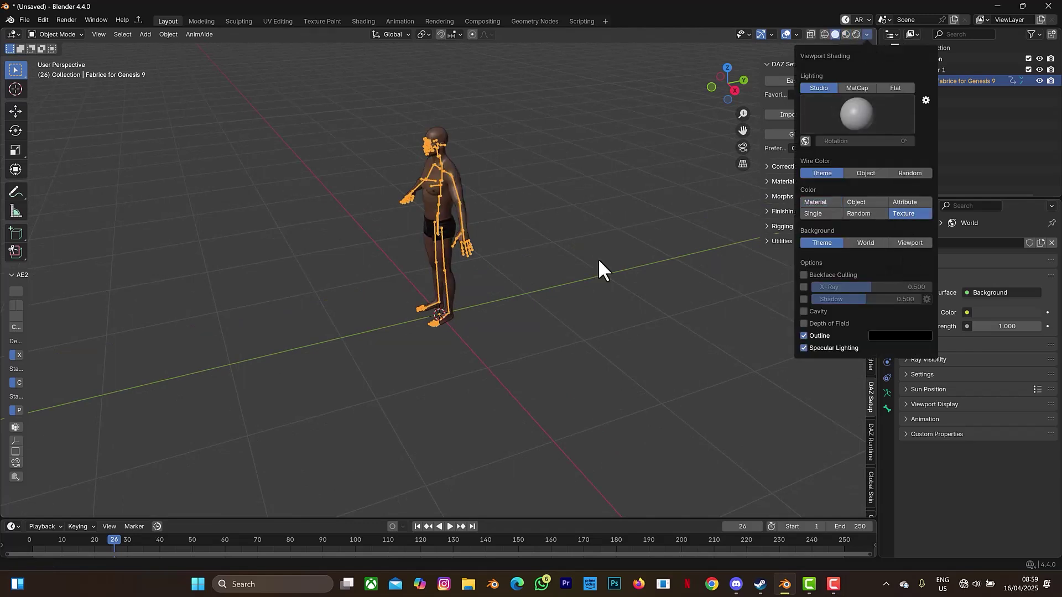
pyautogui.scroll(3, 566, 251)
pyautogui.scroll(-2, 566, 248)
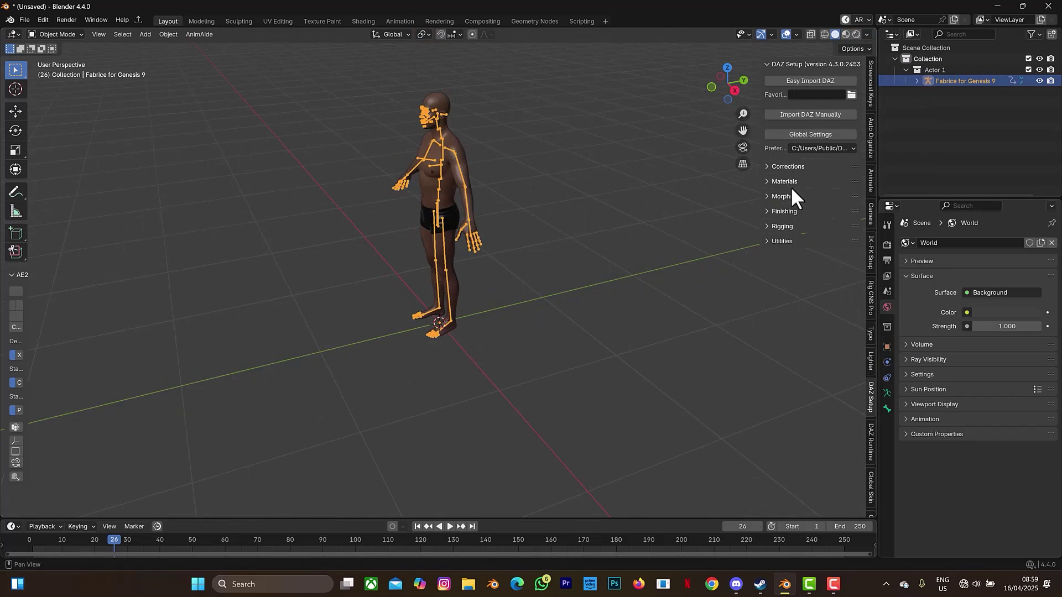
# Convert the imported character's armature to a Rigify rig with Tongue IK enabled.
pyautogui.click(768, 225)
pyautogui.click(776, 245)
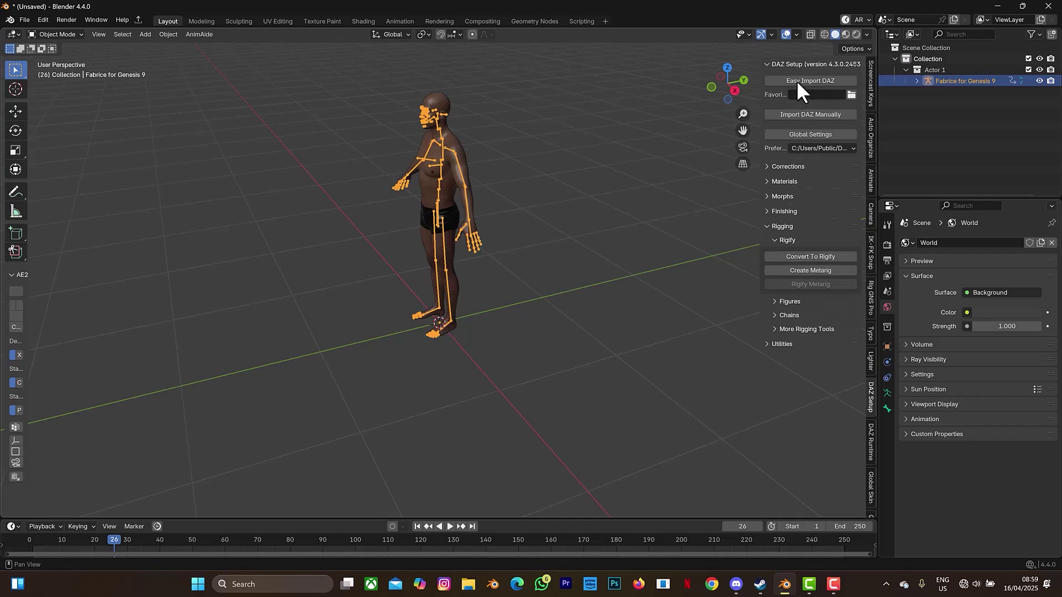
pyautogui.click(797, 255)
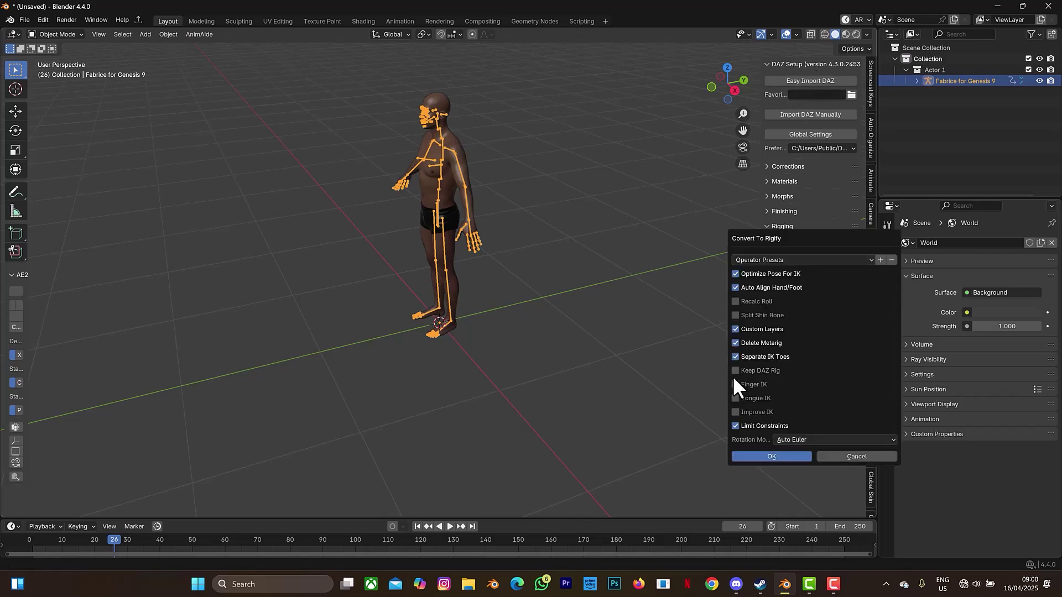
pyautogui.click(735, 398)
pyautogui.click(786, 459)
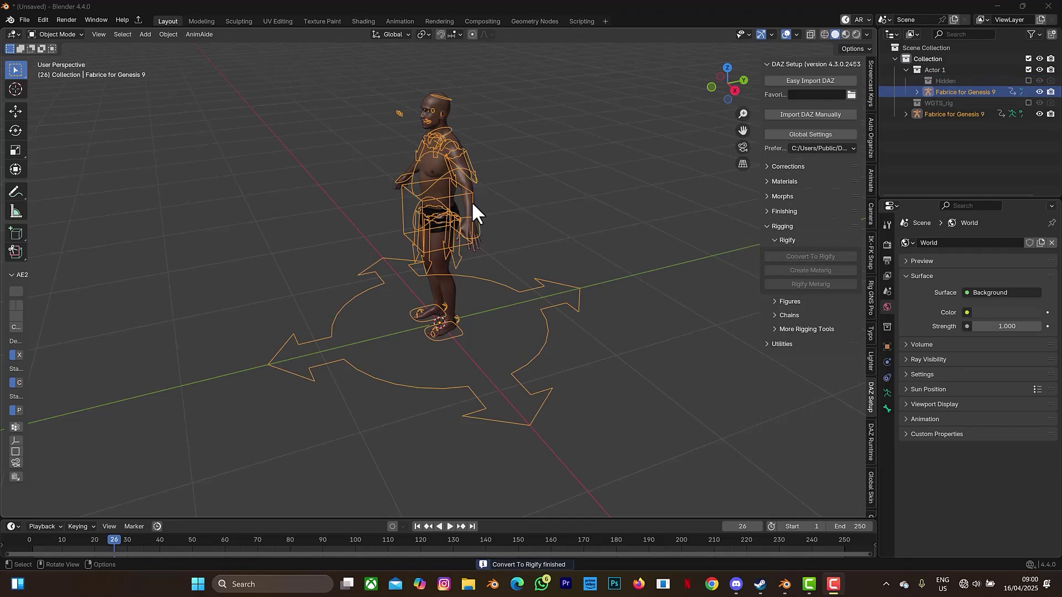
# Open the rig's layer options and preview the left arm's FK controls.
pyautogui.scroll(5, 420, 95)
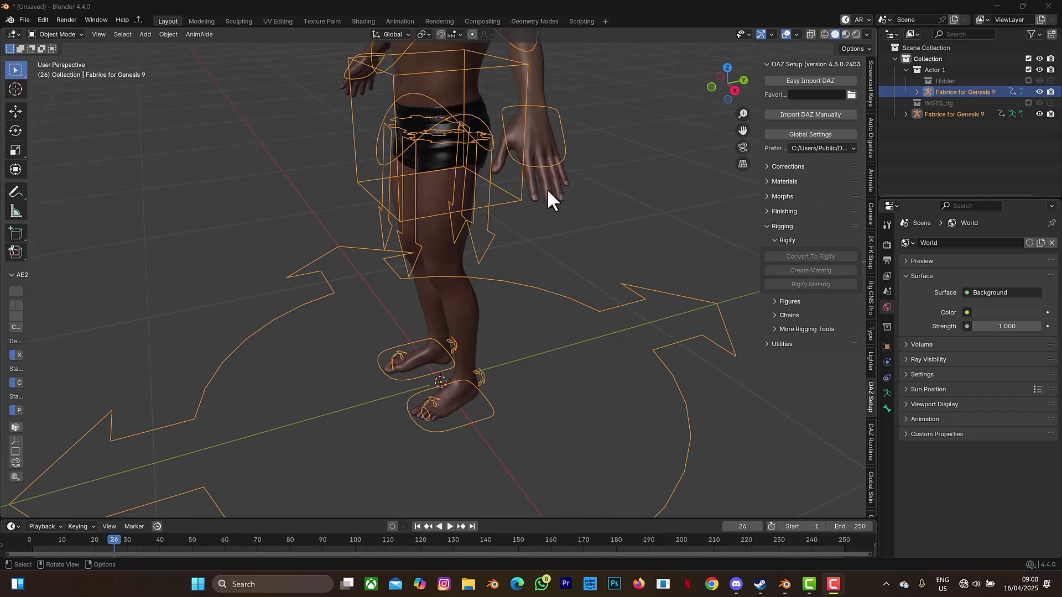
pyautogui.scroll(6, 872, 173)
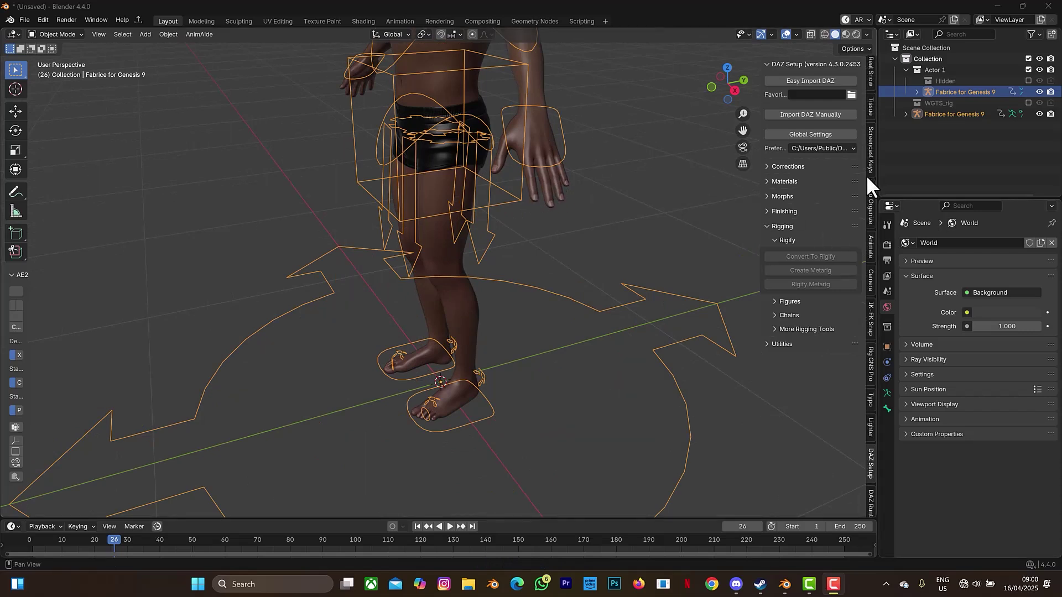
pyautogui.scroll(10, 867, 173)
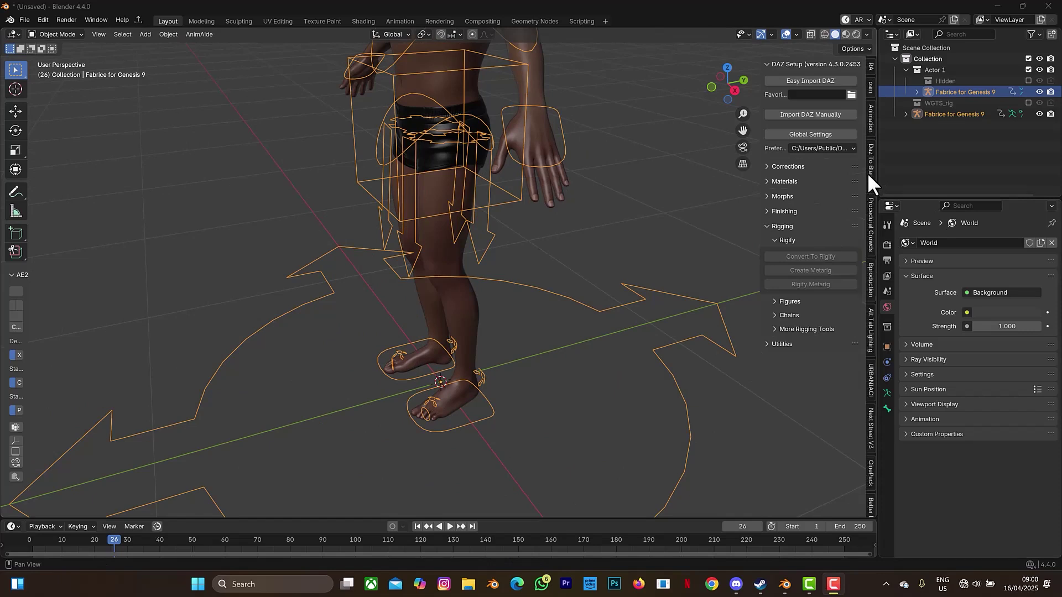
pyautogui.scroll(8, 867, 171)
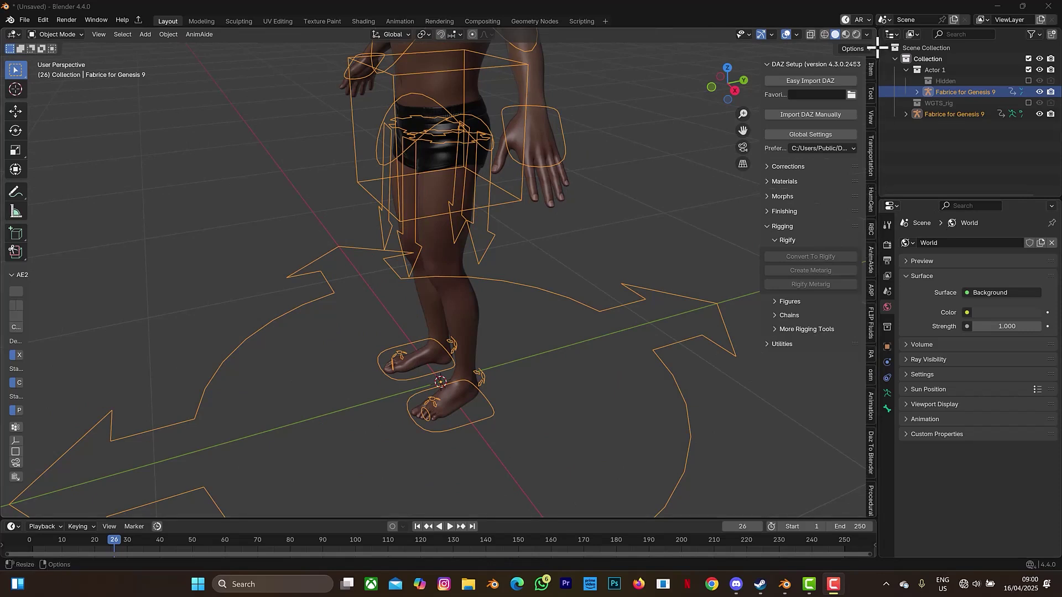
pyautogui.click(872, 74)
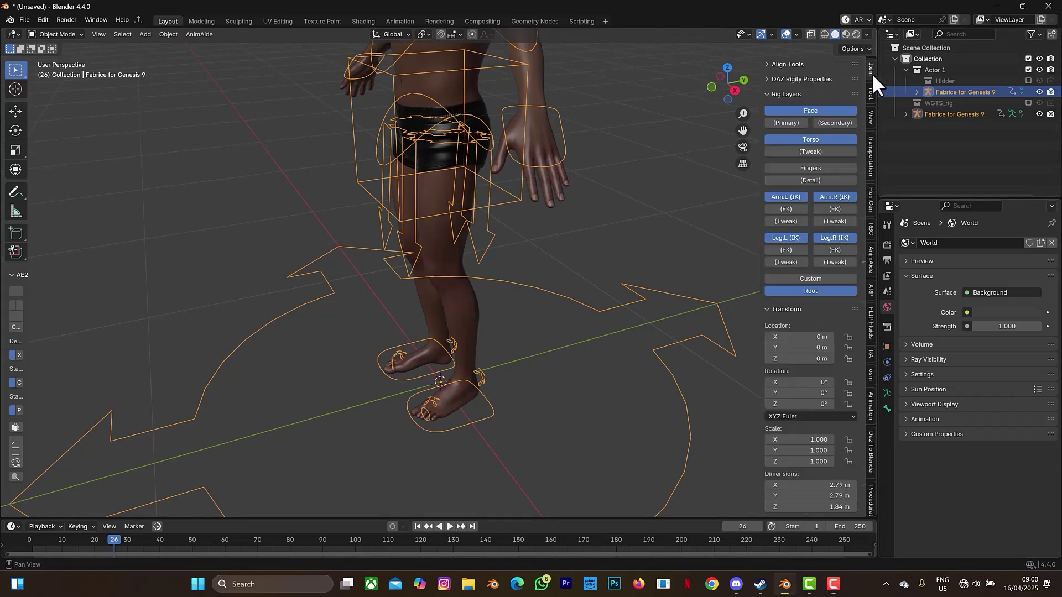
pyautogui.click(794, 210)
pyautogui.click(793, 210)
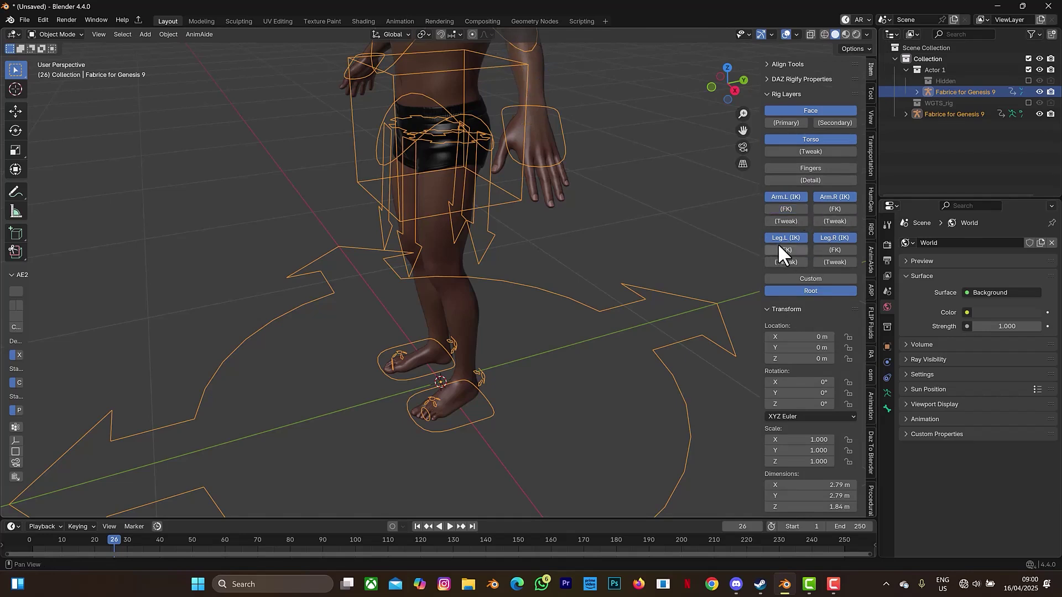
# Show the finger Detail layer of the rig, leaving the main Fingers and torso Tweak layers hidden.
pyautogui.click(811, 168)
pyautogui.click(810, 180)
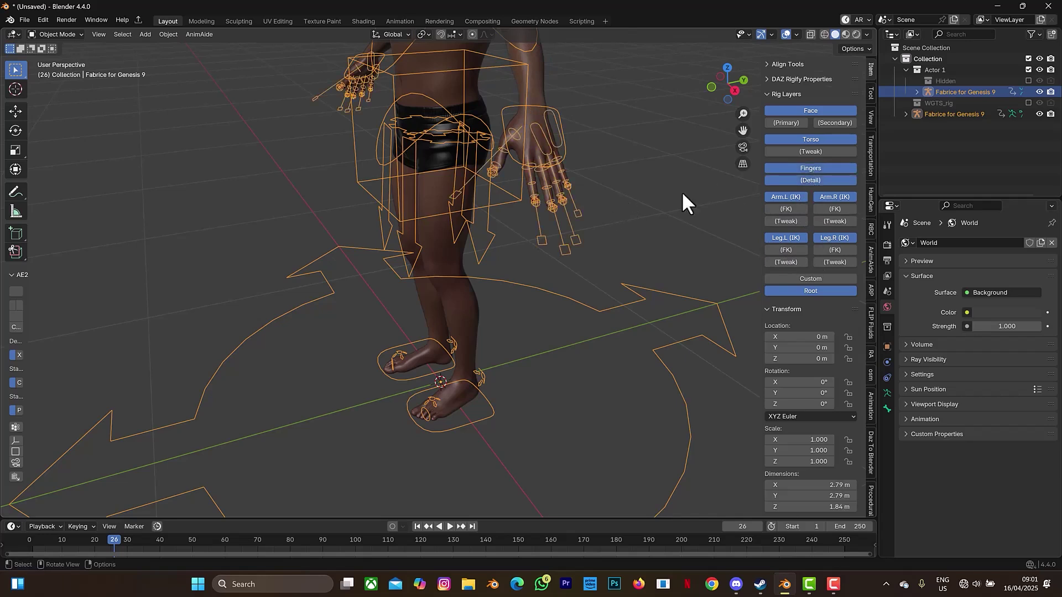
pyautogui.click(809, 169)
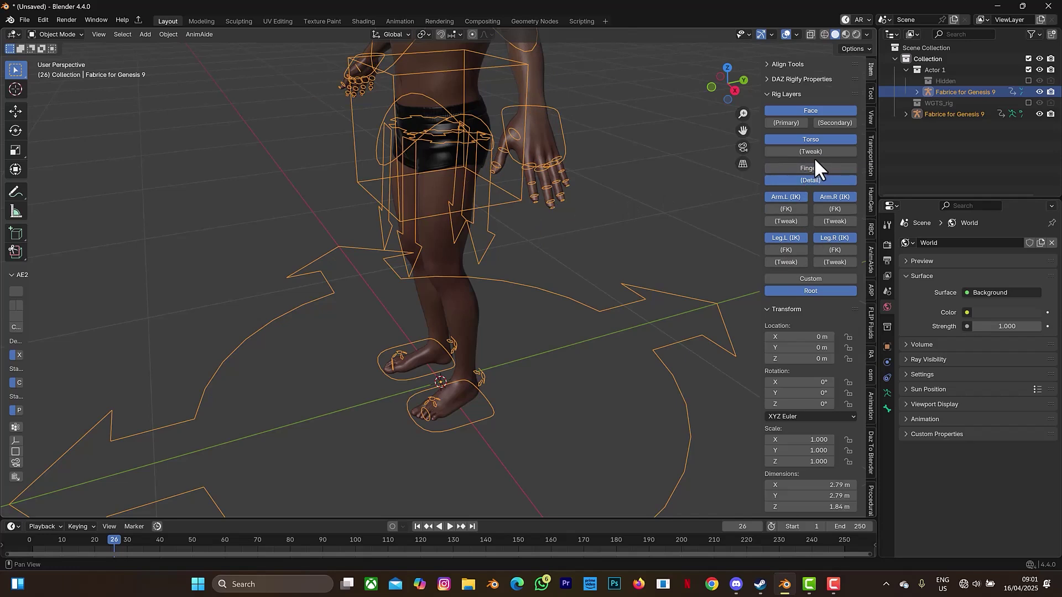
pyautogui.click(815, 153)
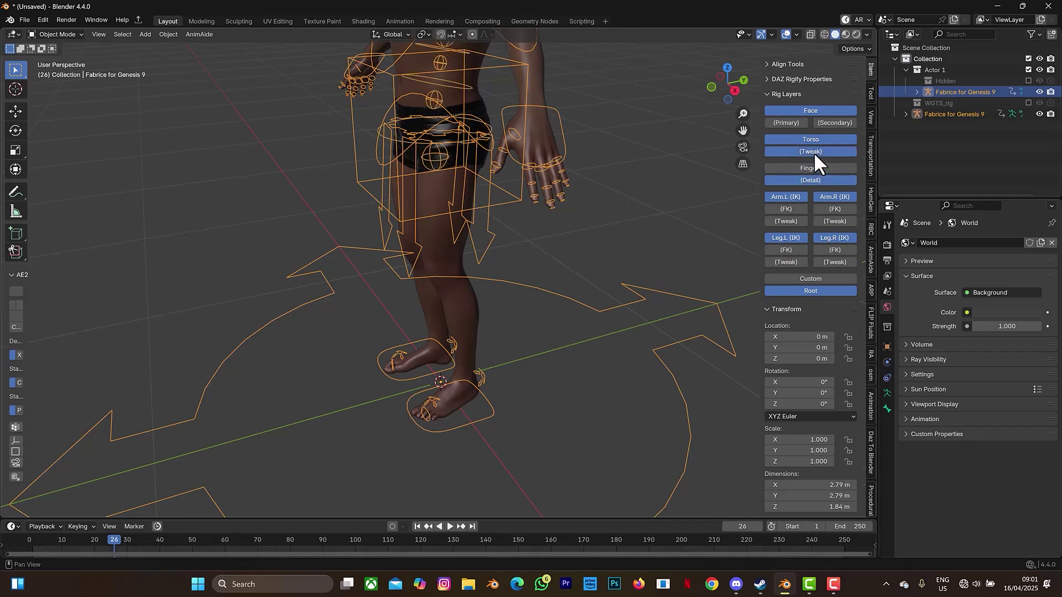
pyautogui.click(814, 152)
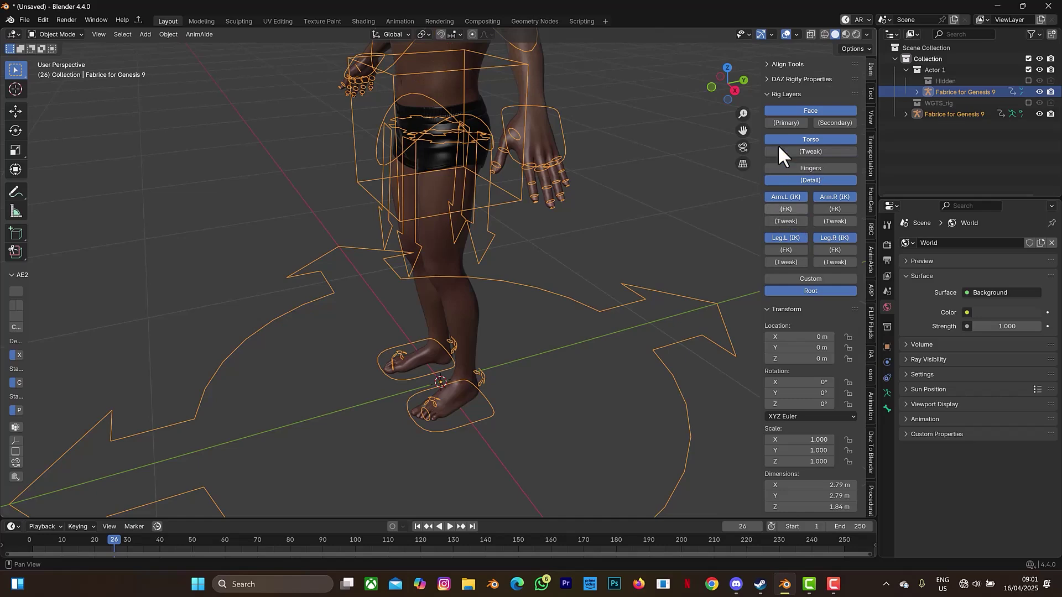
# Show the Face (Primary) layer of the rig.
pyautogui.moveTo(743, 130); pyautogui.dragTo(744, 370)
pyautogui.scroll(3, 521, 149)
pyautogui.moveTo(713, 76); pyautogui.dragTo(848, 124)
pyautogui.click(792, 120)
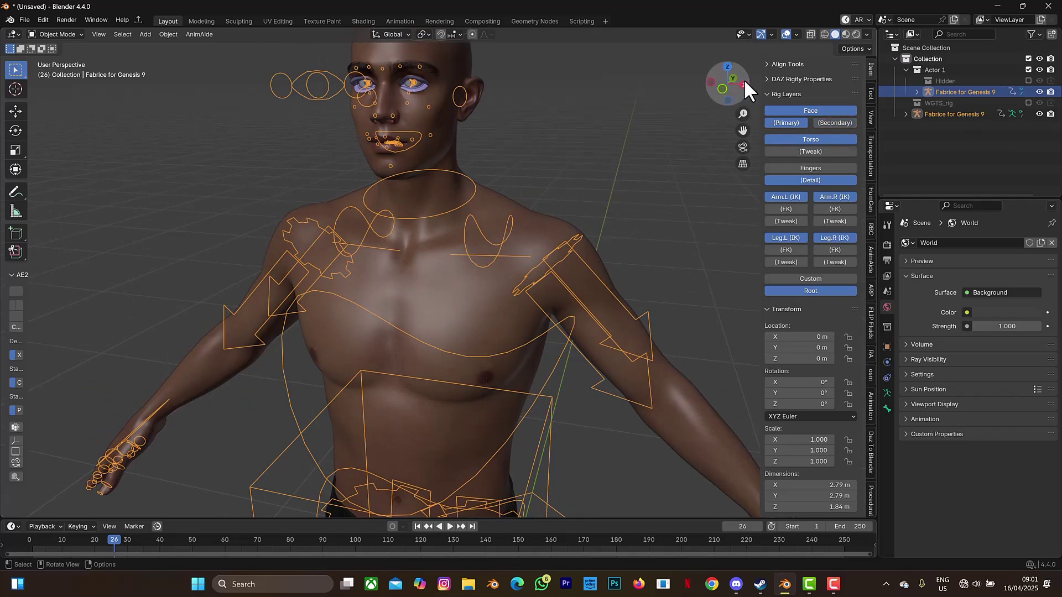
# Hide the viewport sidebar, keeping the whole character and its controls in view.
pyautogui.moveTo(744, 79); pyautogui.dragTo(743, 83)
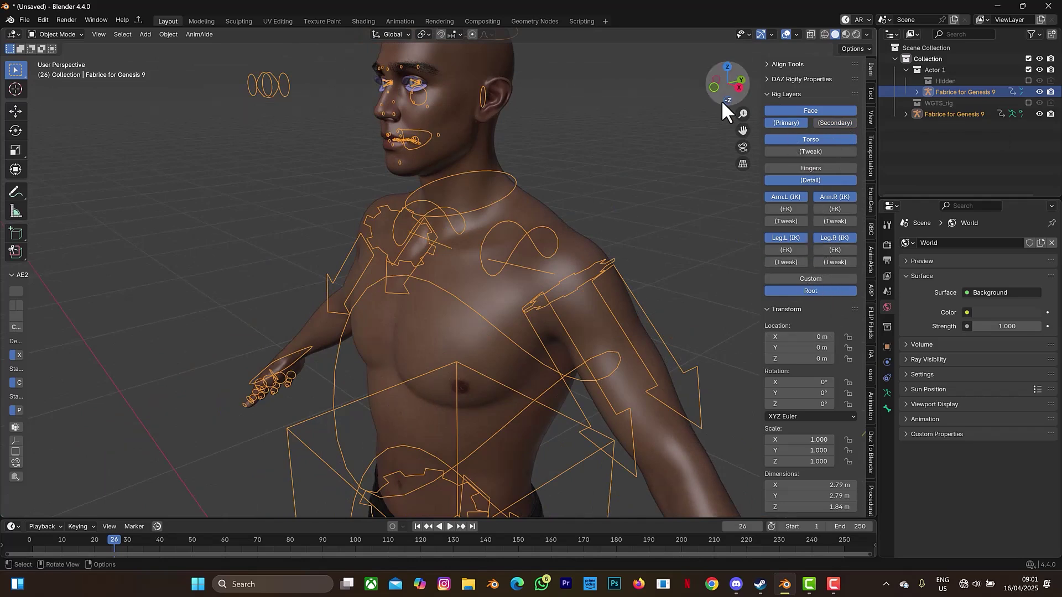
pyautogui.moveTo(742, 131); pyautogui.dragTo(770, 15)
pyautogui.scroll(-4, 632, 172)
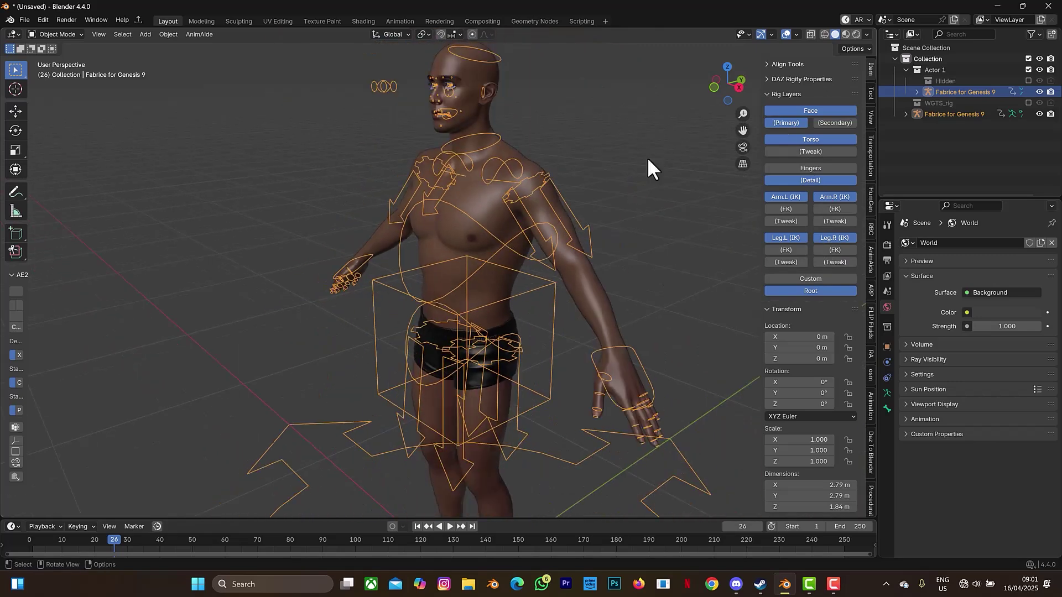
pyautogui.moveTo(742, 132); pyautogui.dragTo(765, 65)
pyautogui.scroll(-1, 703, 168)
pyautogui.scroll(-1, 671, 188)
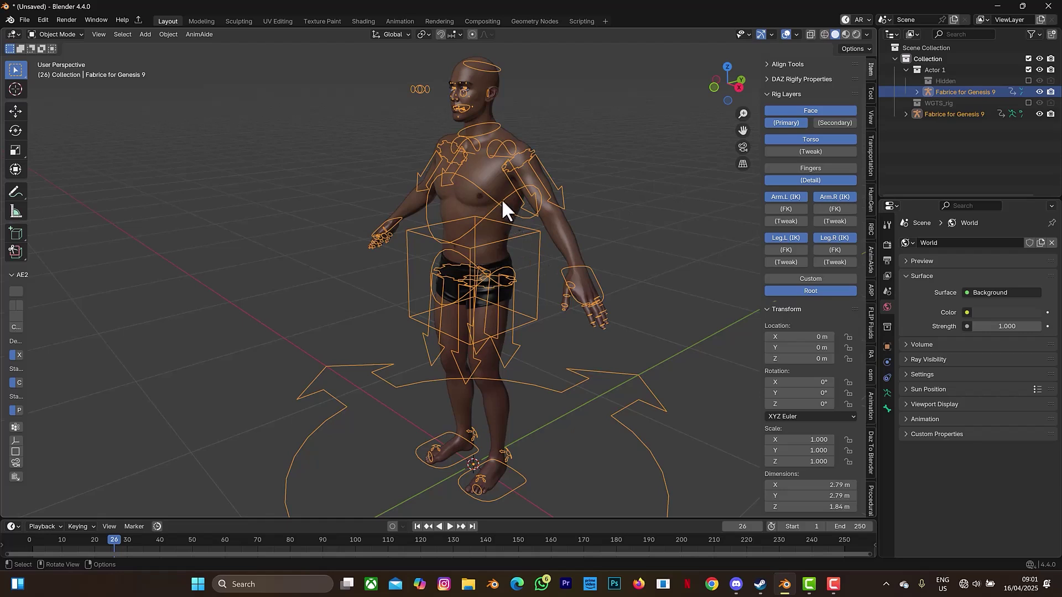
pyautogui.press('n')
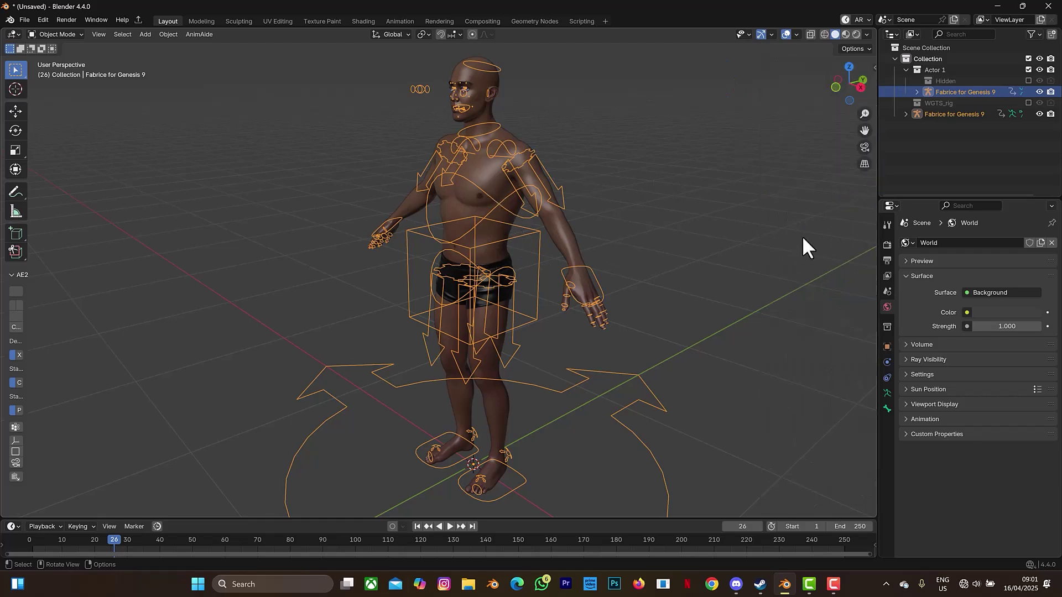
# Enter Pose Mode at frame 1, select all rig controls and insert a keyframe for the rest pose.
pyautogui.click(418, 526)
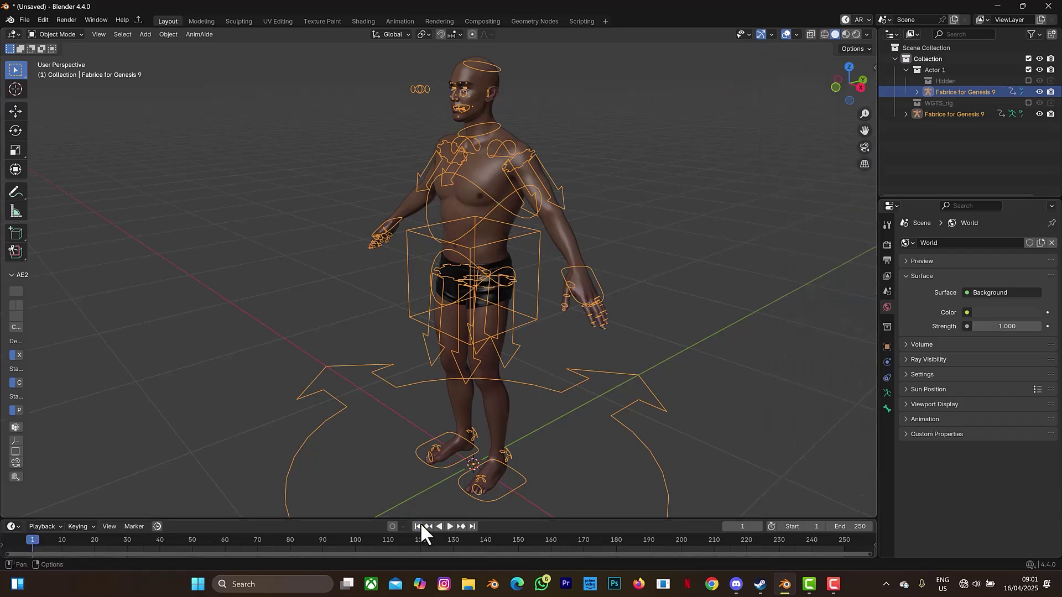
pyautogui.moveTo(486, 519); pyautogui.dragTo(493, 492)
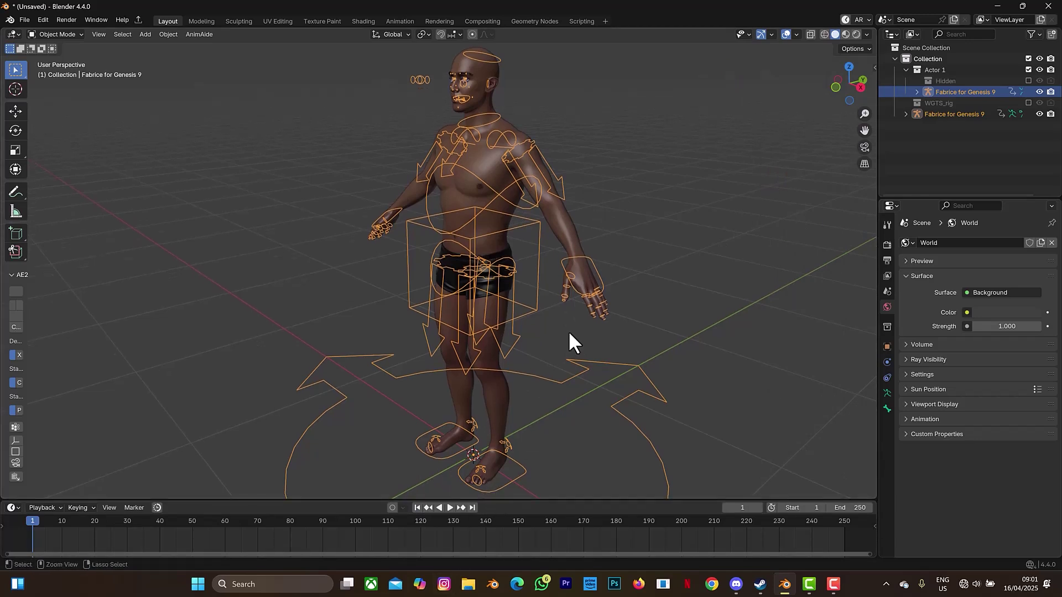
pyautogui.hotkey('ctrl', 'Tab')
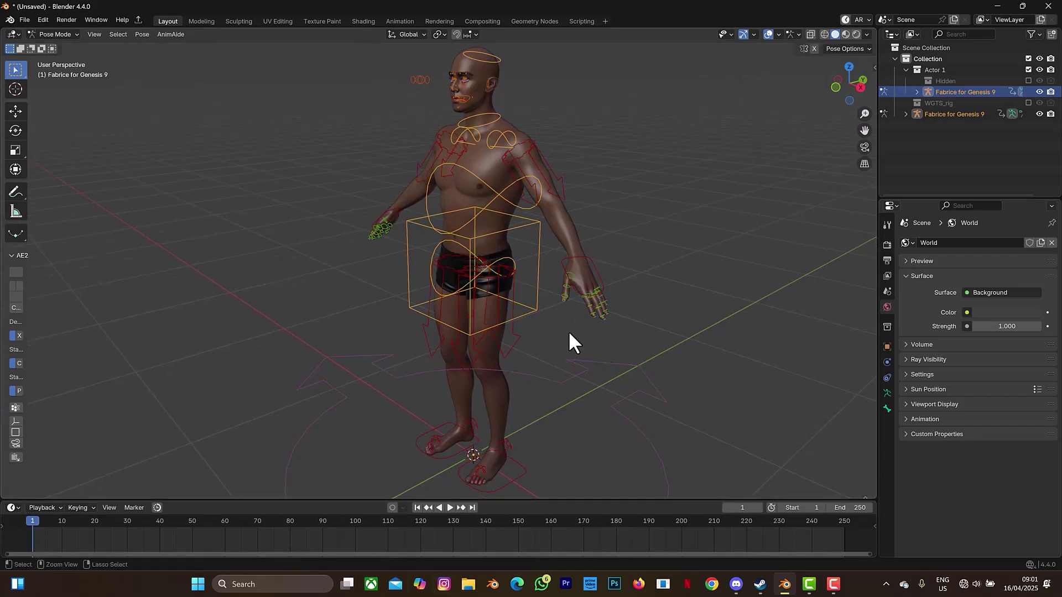
pyautogui.click(60, 33)
pyautogui.click(40, 35)
pyautogui.press('a')
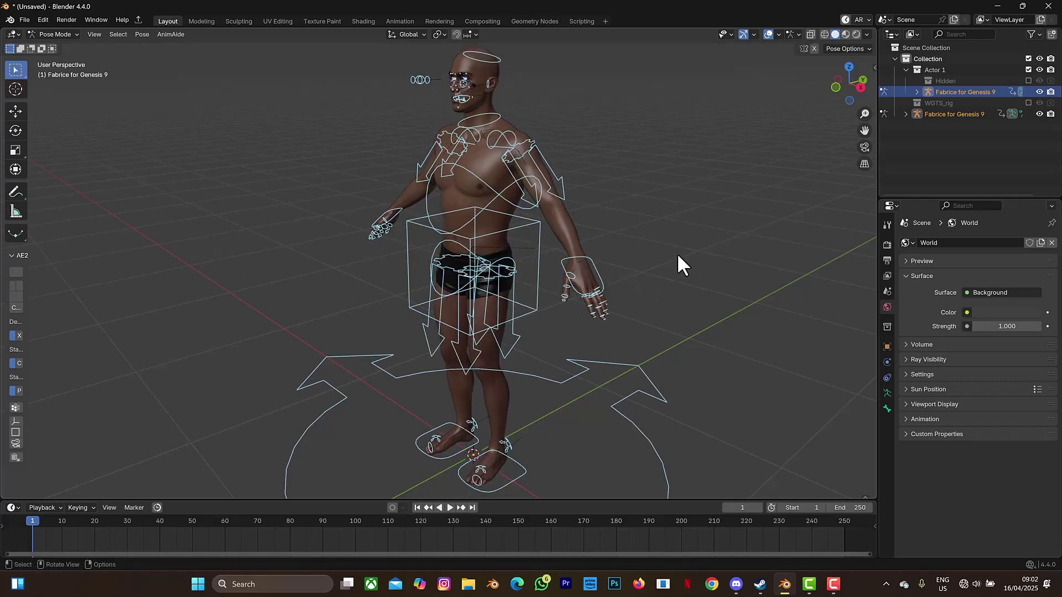
pyautogui.press('i')
# Move the timeline to frame 30 and clear the selection of rig controls.
pyautogui.press('space')
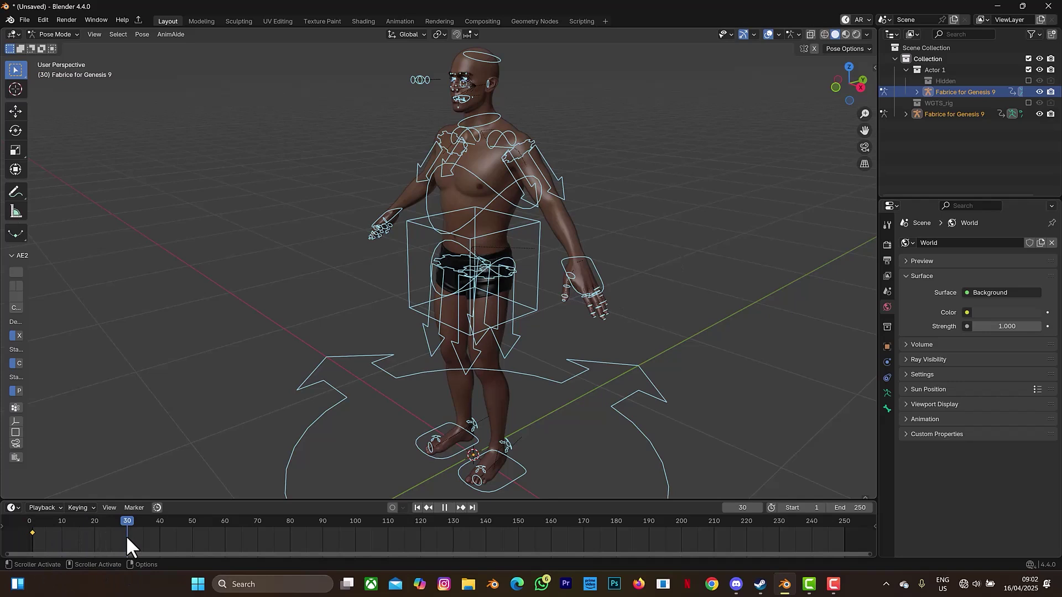
pyautogui.press('space')
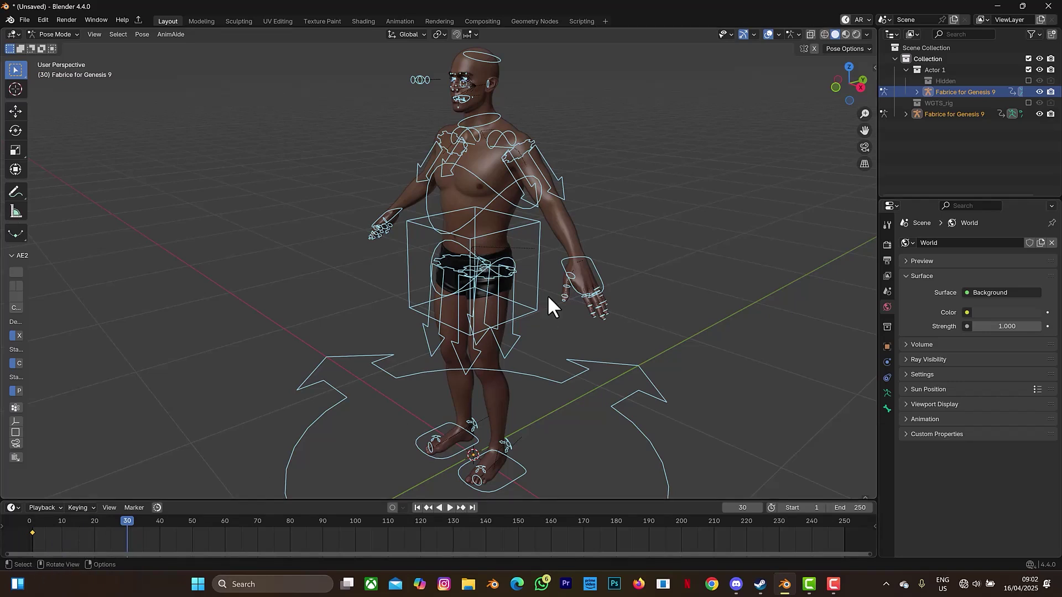
pyautogui.click(796, 124)
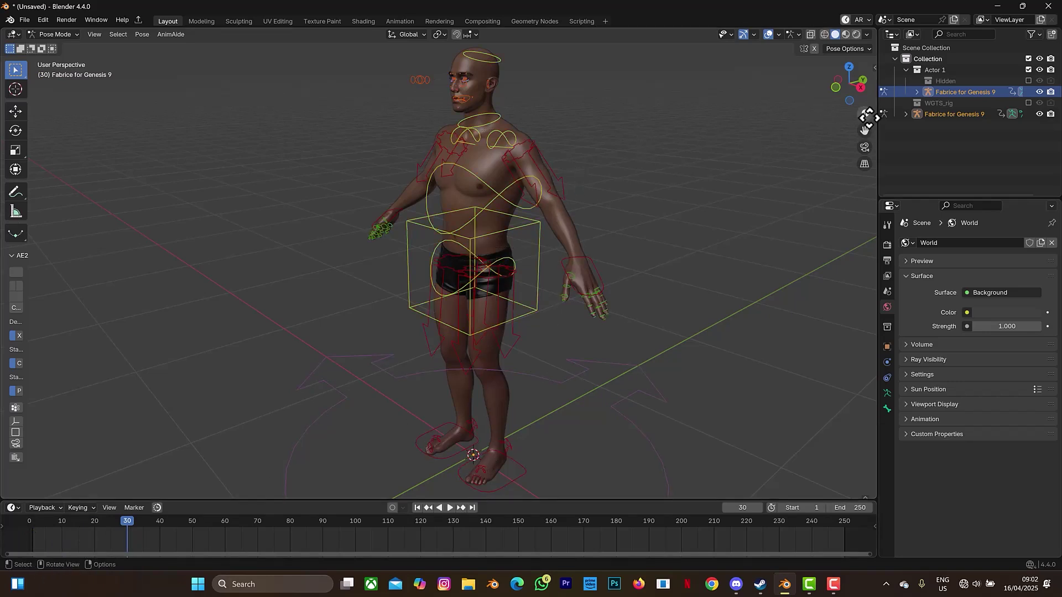
# Tilt the head control to one side and insert a keyframe for it at frame 30.
pyautogui.moveTo(864, 130)
pyautogui.mouseDown()
pyautogui.moveTo(869, 150)
pyautogui.moveTo(865, 130)
pyautogui.mouseUp()
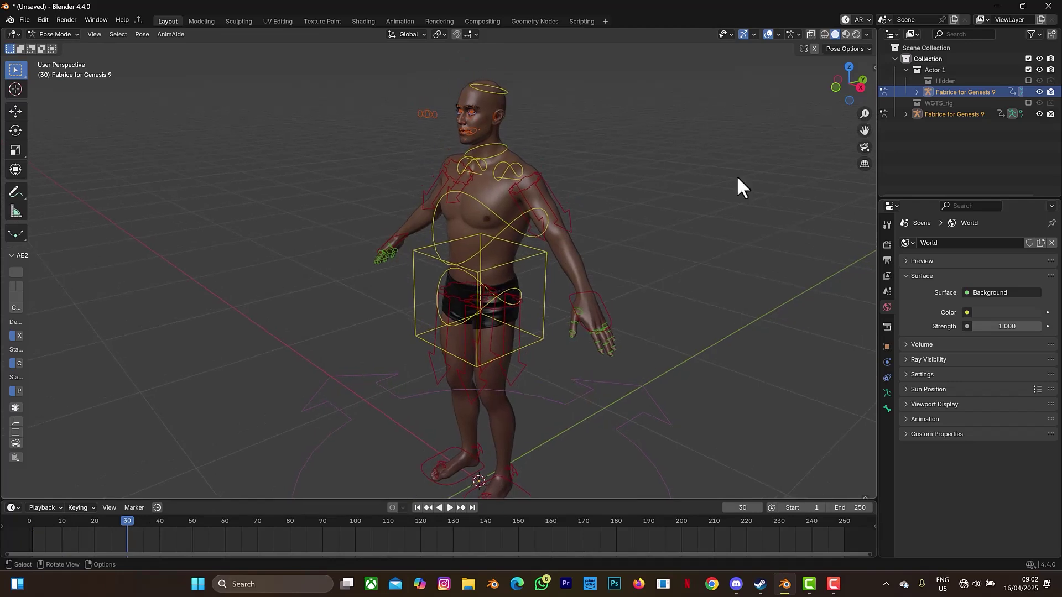
pyautogui.scroll(3, 609, 238)
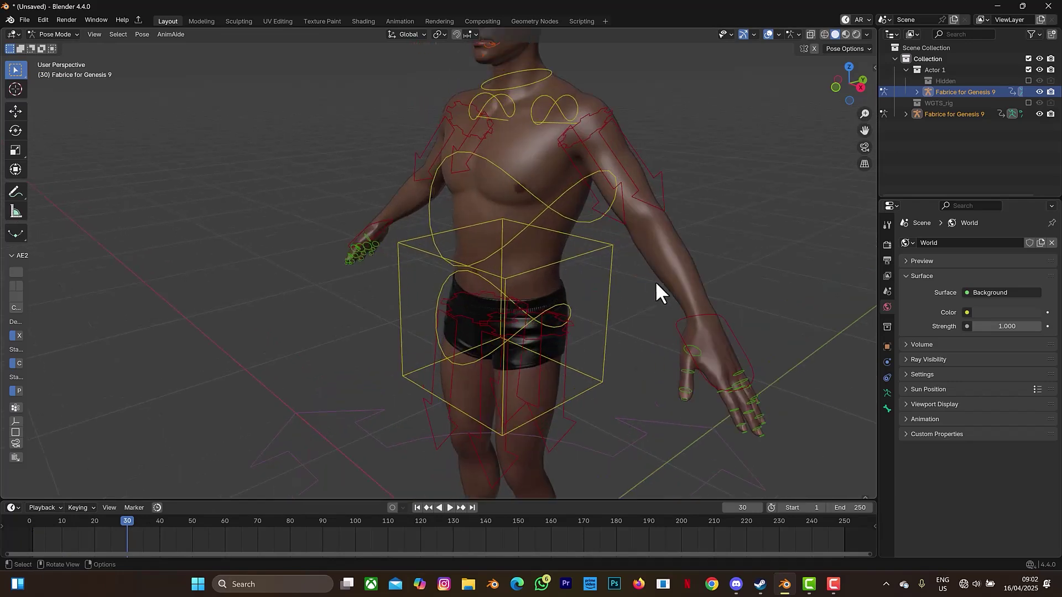
pyautogui.click(676, 329)
pyautogui.click(551, 78)
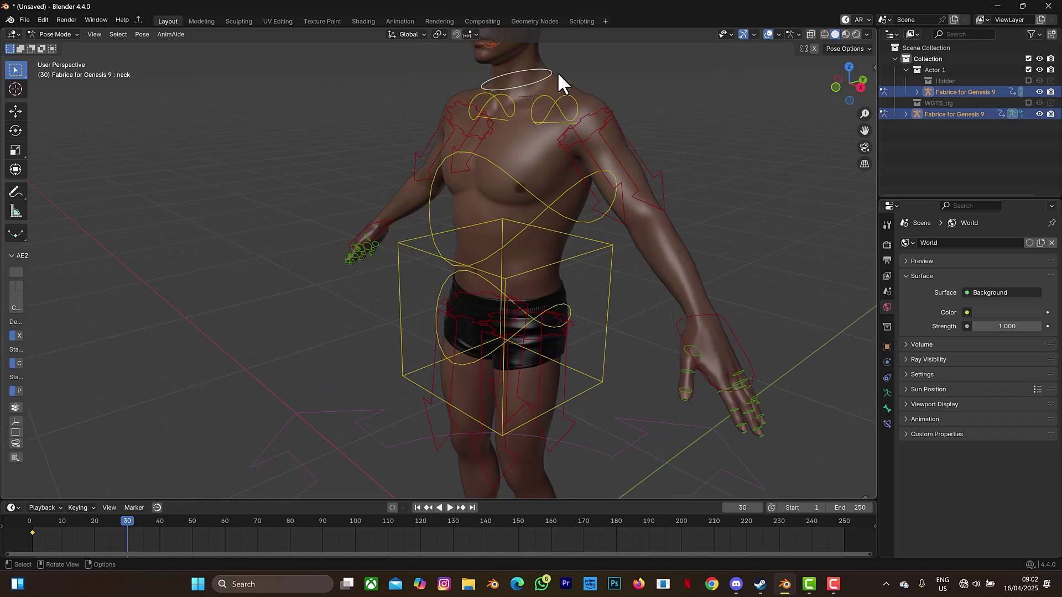
pyautogui.moveTo(865, 131); pyautogui.dragTo(857, 223)
pyautogui.moveTo(853, 81); pyautogui.dragTo(7, 76)
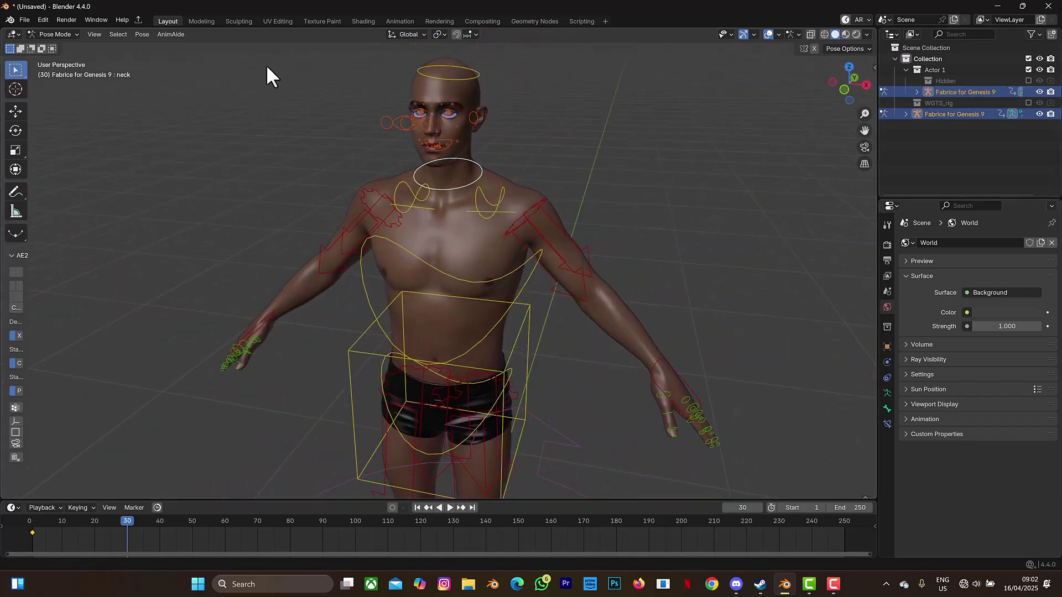
pyautogui.click(448, 76)
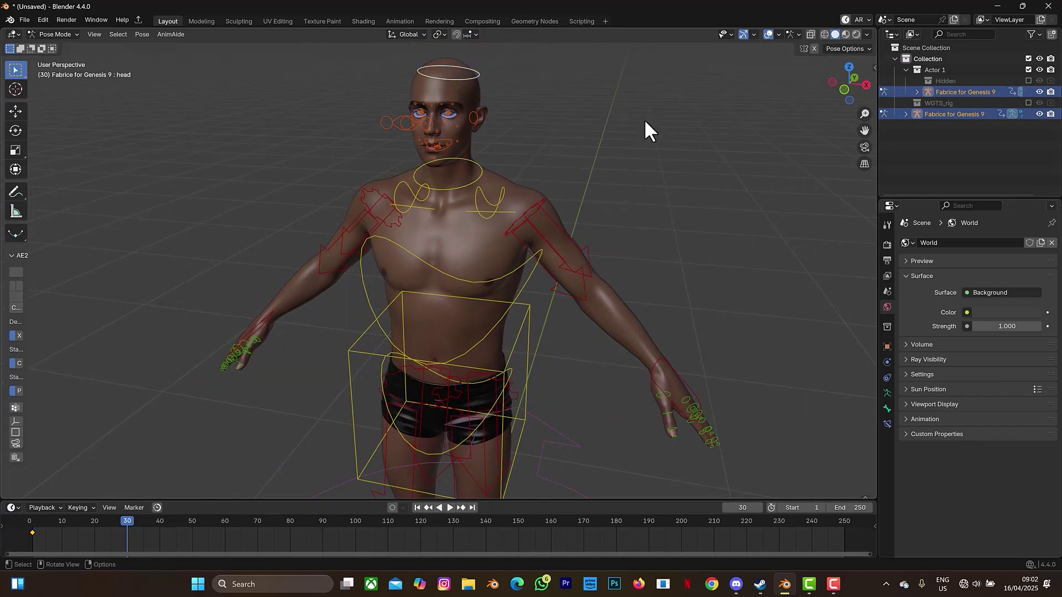
pyautogui.press('r')
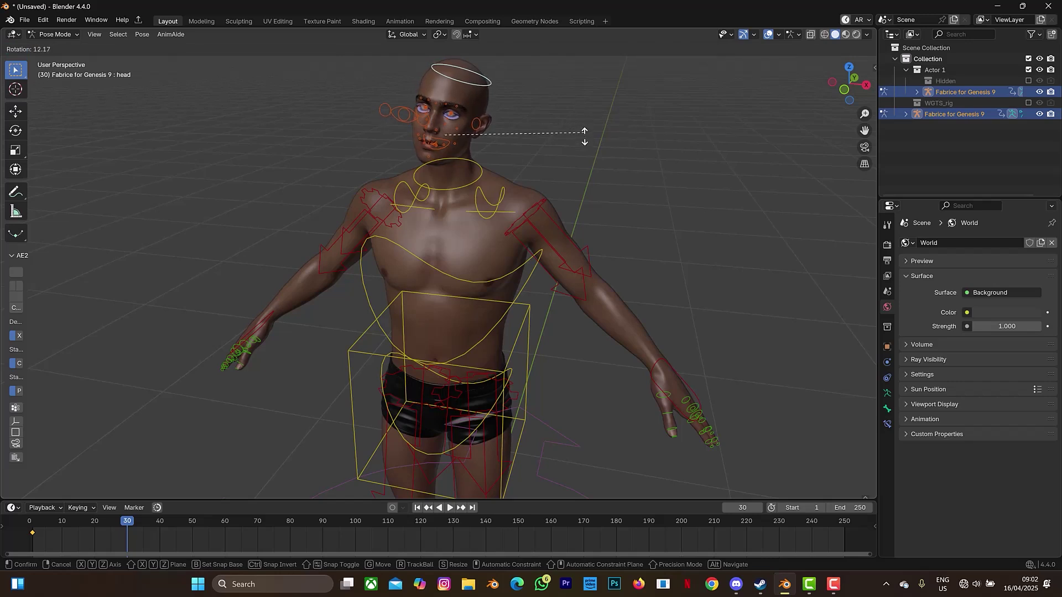
pyautogui.click(585, 139)
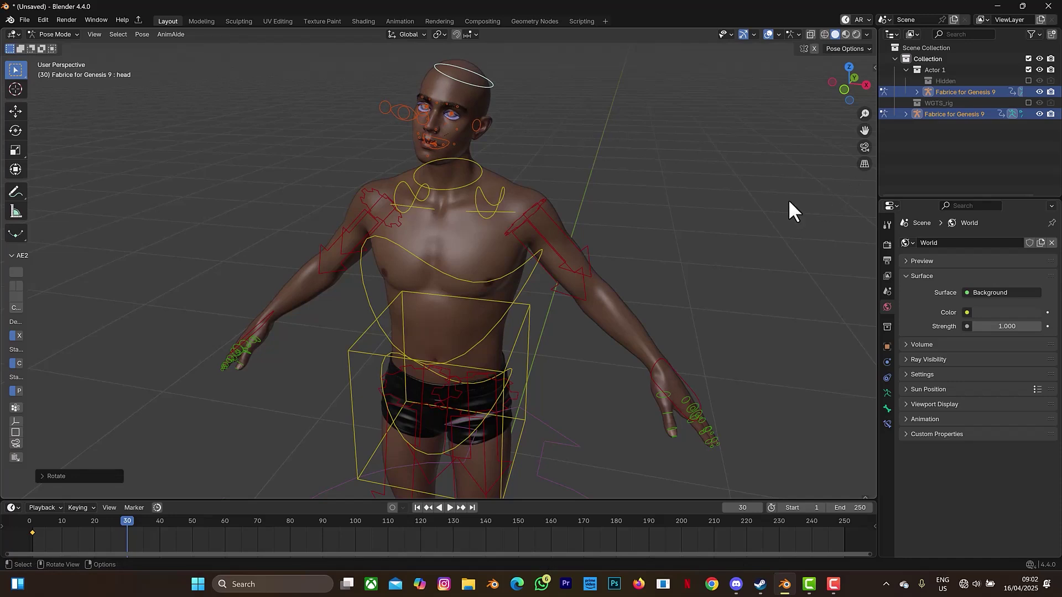
pyautogui.press('n')
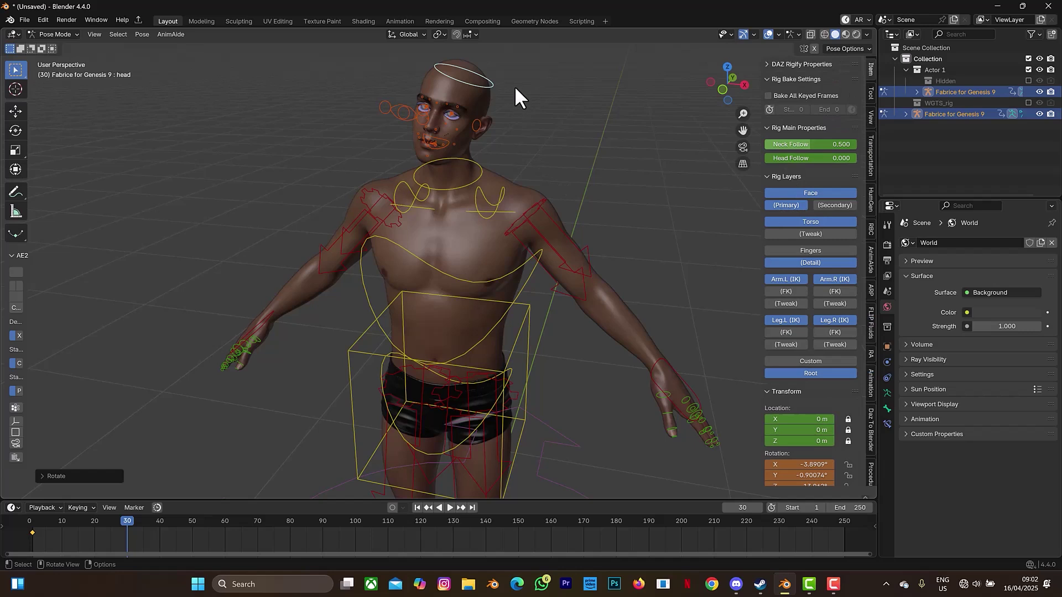
pyautogui.press('i')
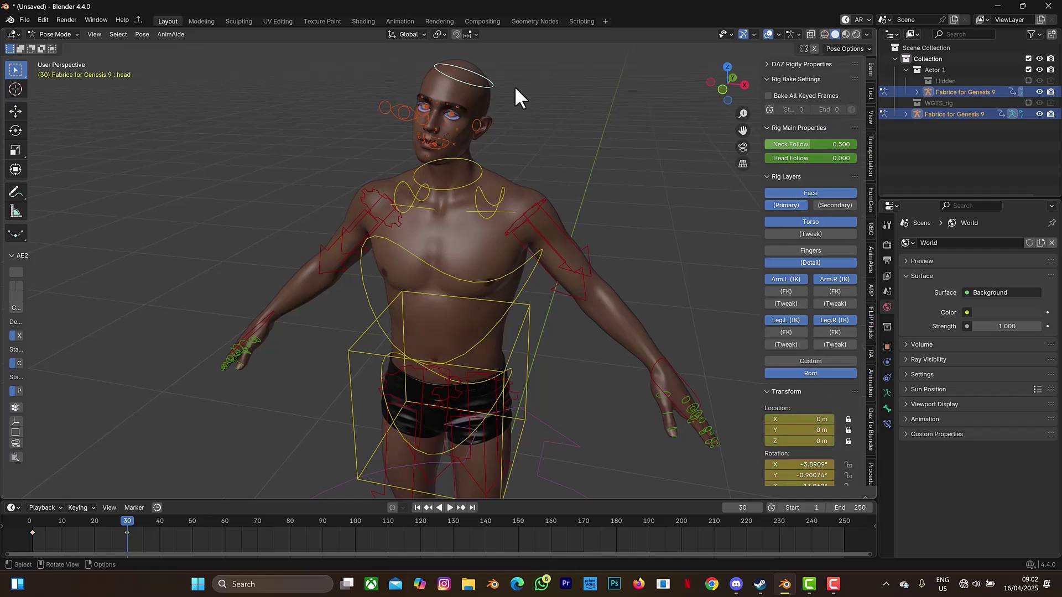
# Enable X-Axis Mirror in the pose options, hide the sidebar and select the left hand IK control.
pyautogui.click(872, 96)
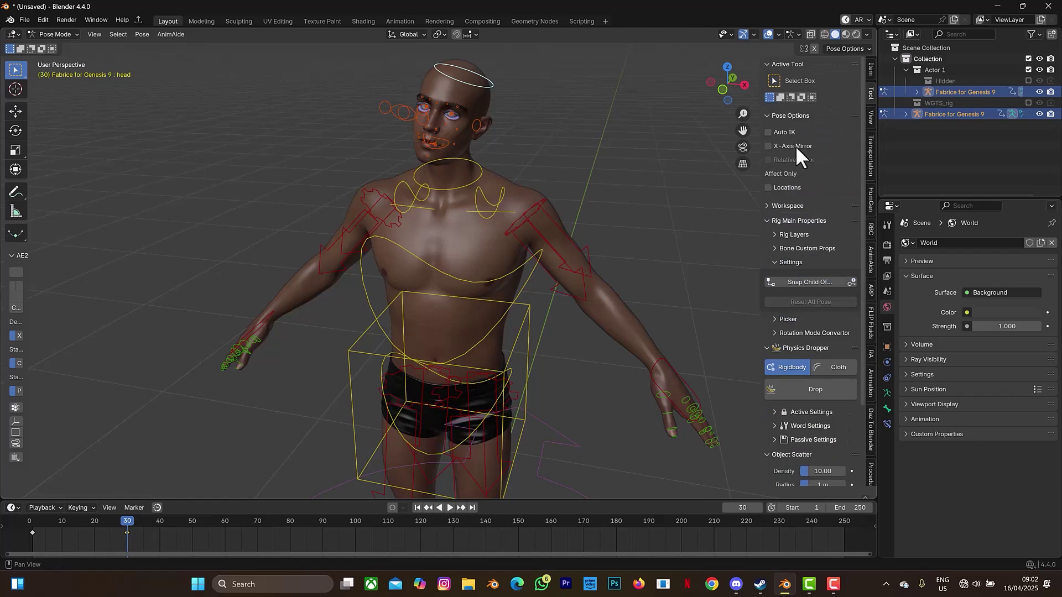
pyautogui.click(768, 146)
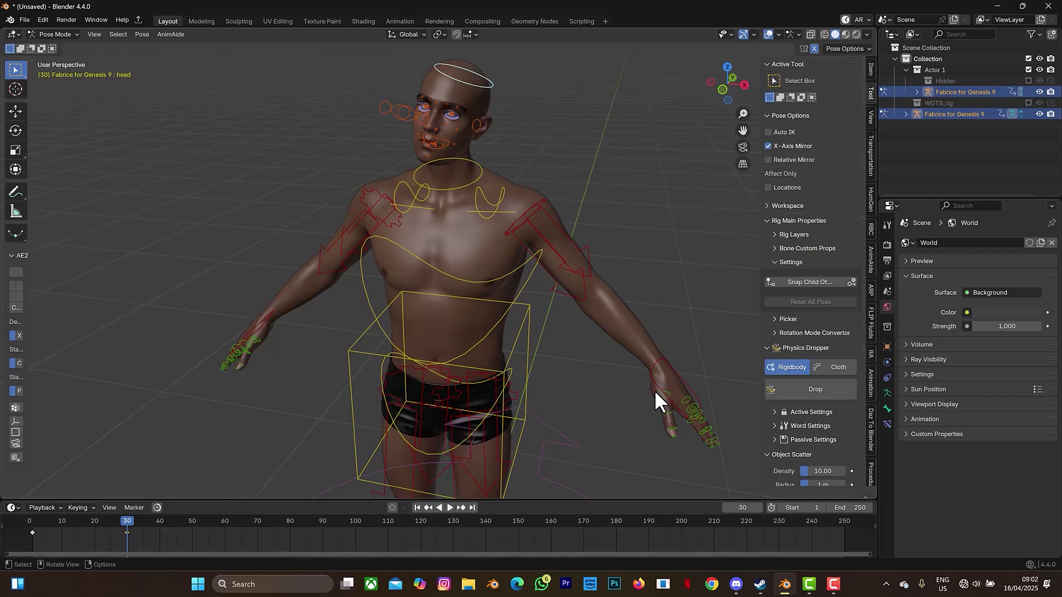
pyautogui.press('m')
pyautogui.click(713, 208)
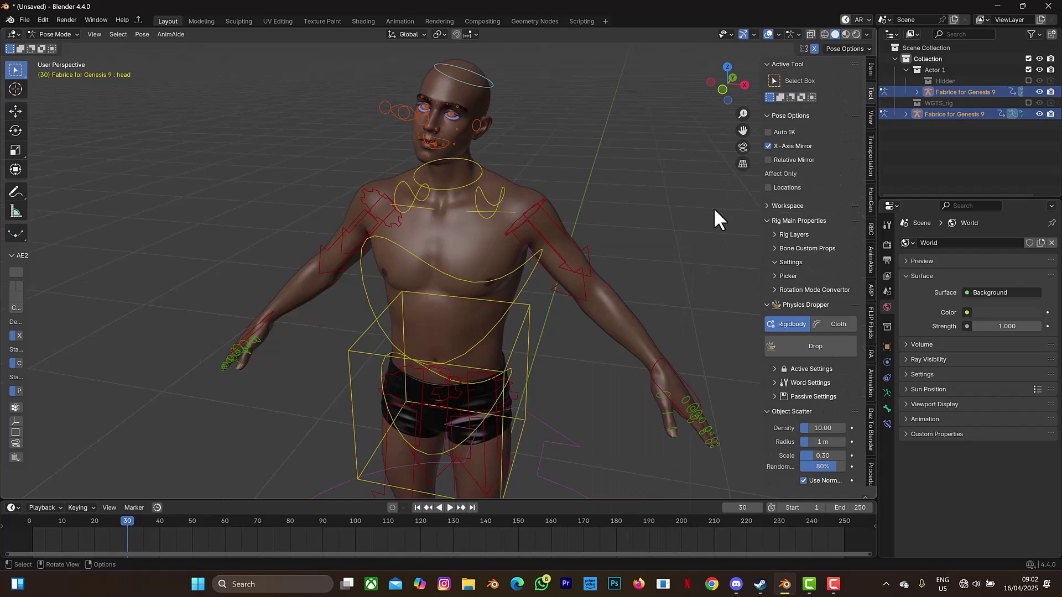
pyautogui.press('n')
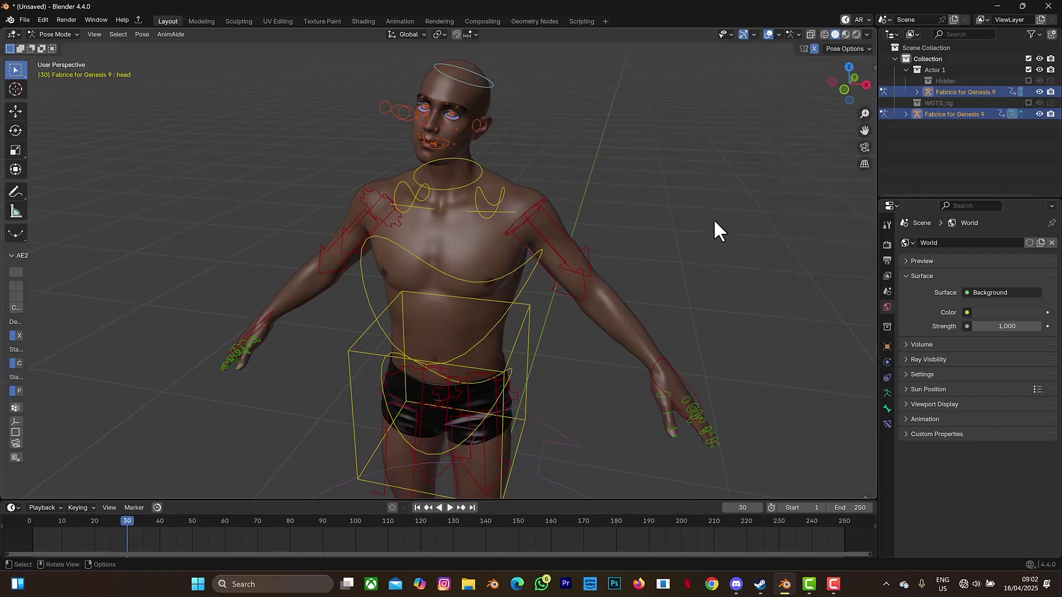
pyautogui.click(669, 397)
# Try moving the left hand IK control up to the shoulder, with the right hand mirrored.
pyautogui.press('g')
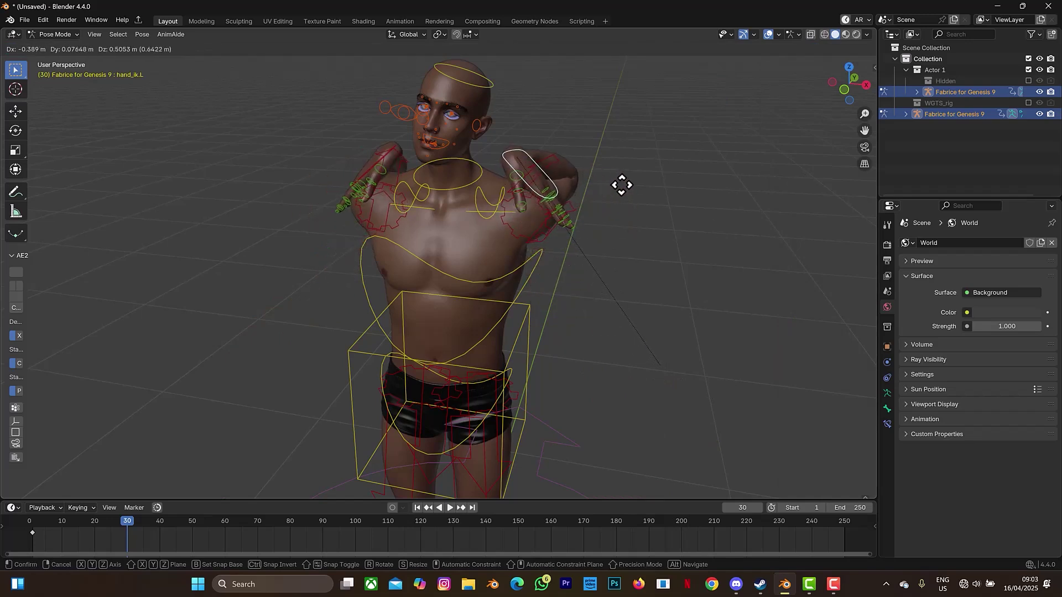
pyautogui.click(705, 204)
pyautogui.hotkey('ctrl', 'z')
# Change the viewport's solid shading color from Texture to Material.
pyautogui.moveTo(866, 84); pyautogui.dragTo(802, 95)
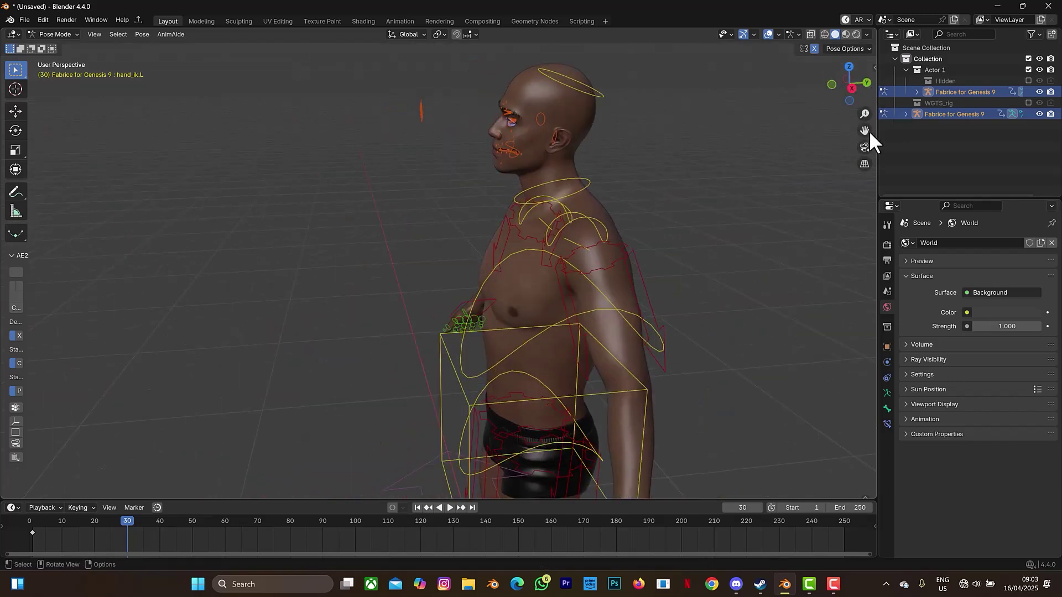
pyautogui.moveTo(864, 132); pyautogui.dragTo(862, 125)
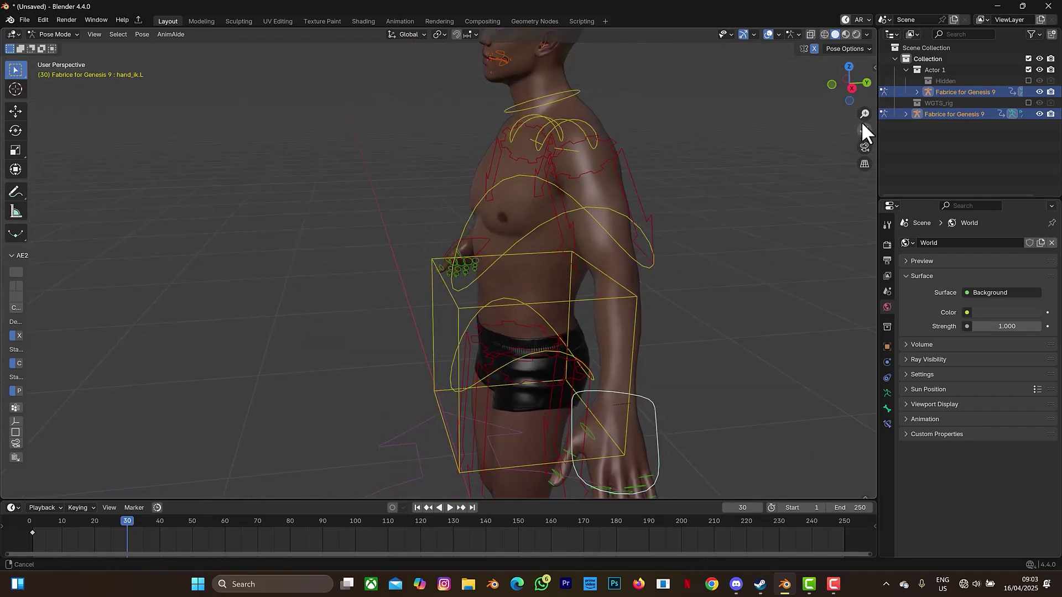
pyautogui.click(866, 34)
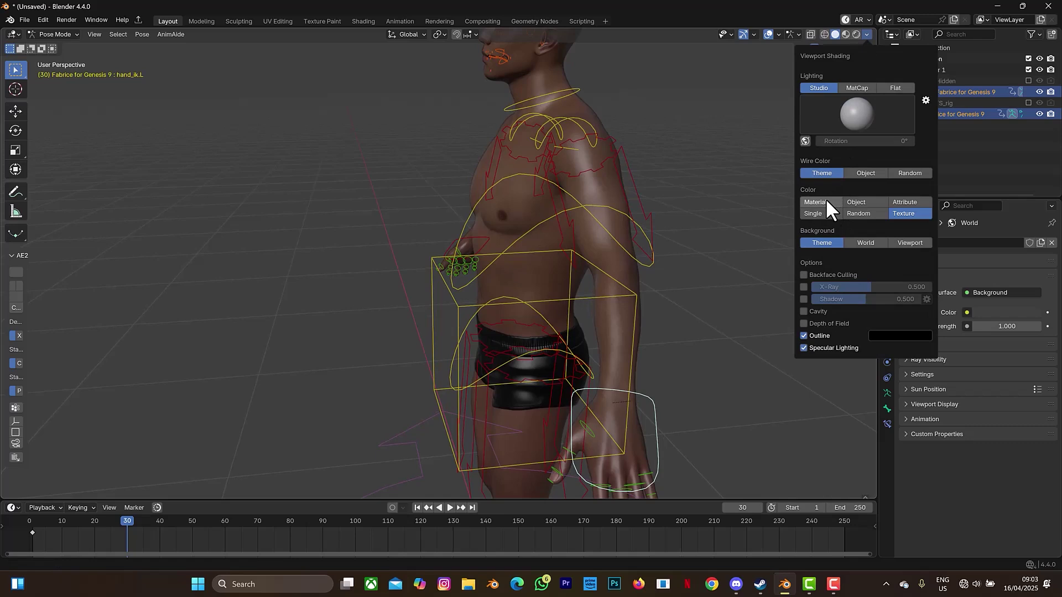
pyautogui.click(826, 201)
# Raise the left hand IK control in front of the chest and rotate it so the fingers point inward.
pyautogui.press('g')
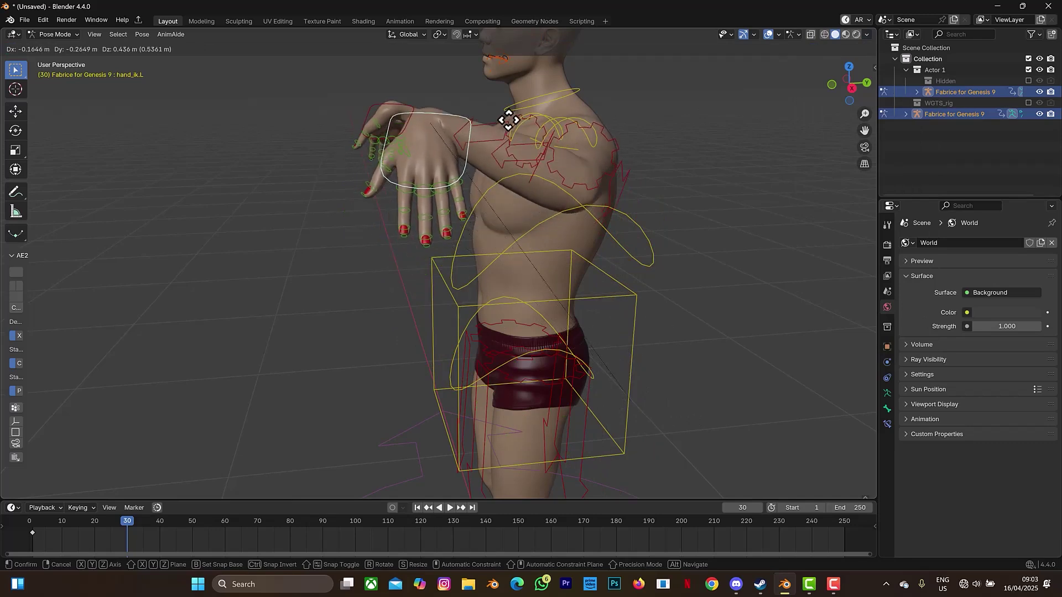
pyautogui.click(851, 82)
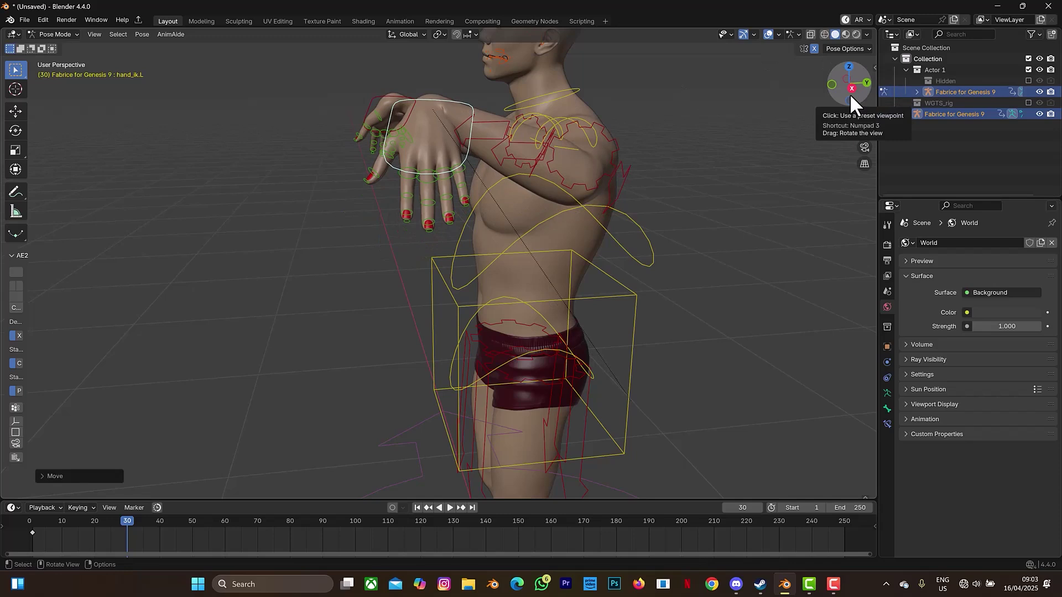
pyautogui.moveTo(854, 89); pyautogui.dragTo(776, 264)
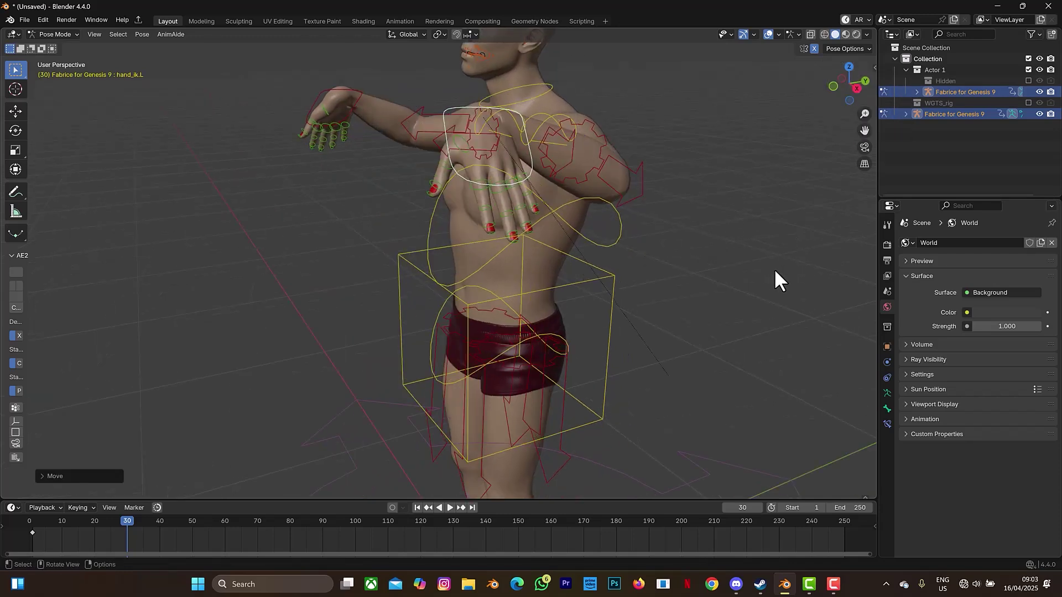
pyautogui.keyDown('shift'); pyautogui.moveTo(673, 243); pyautogui.dragTo(725, 250, button='middle'); pyautogui.keyUp('shift')
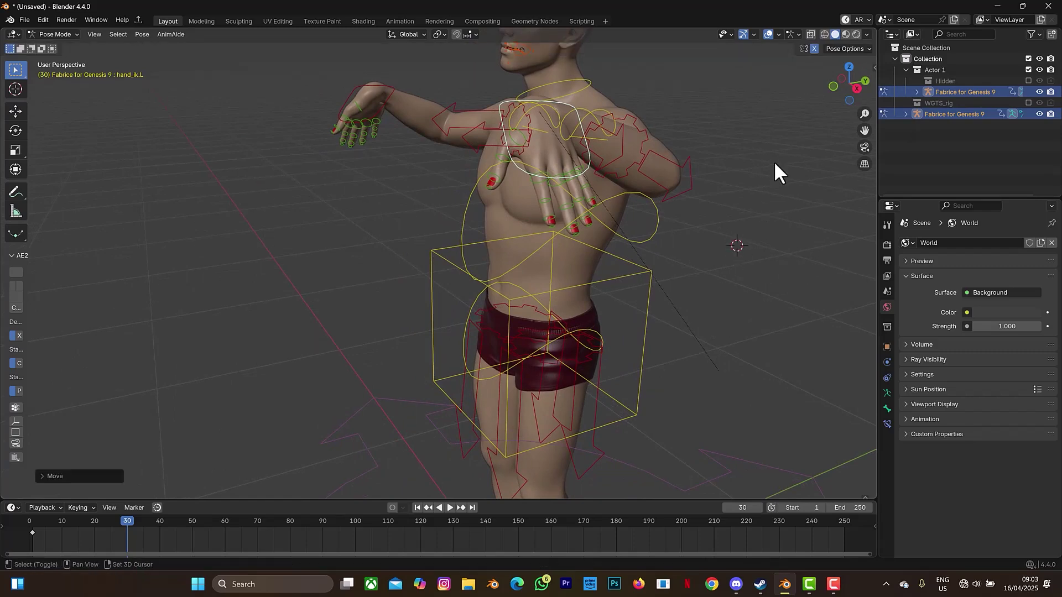
pyautogui.moveTo(855, 87); pyautogui.dragTo(753, 127)
pyautogui.press('r')
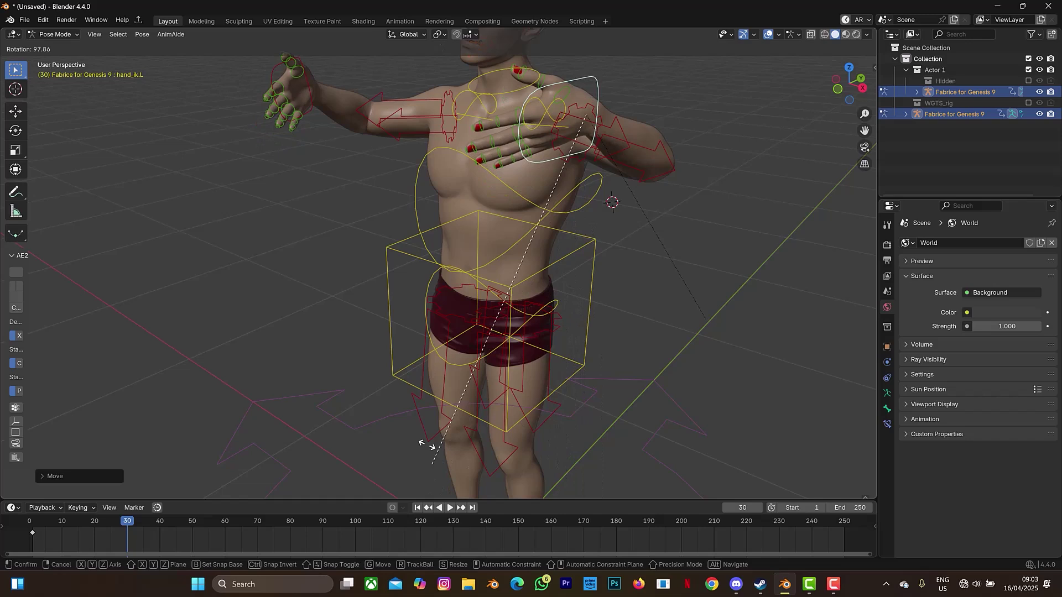
pyautogui.click(400, 325)
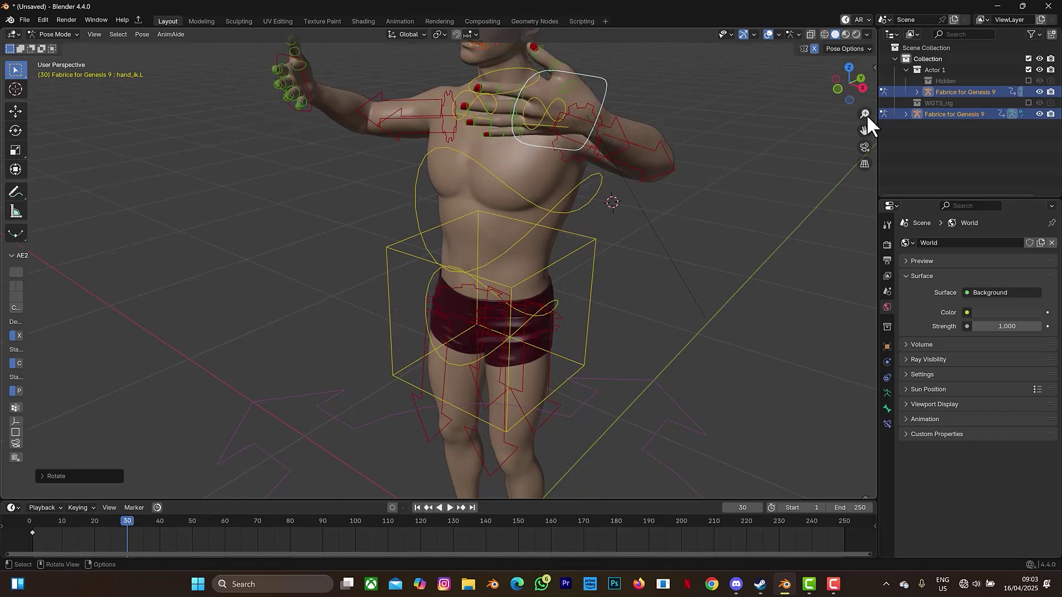
# Lift the left hand IK control to head height and pull it back toward the face.
pyautogui.moveTo(865, 131); pyautogui.dragTo(885, 301)
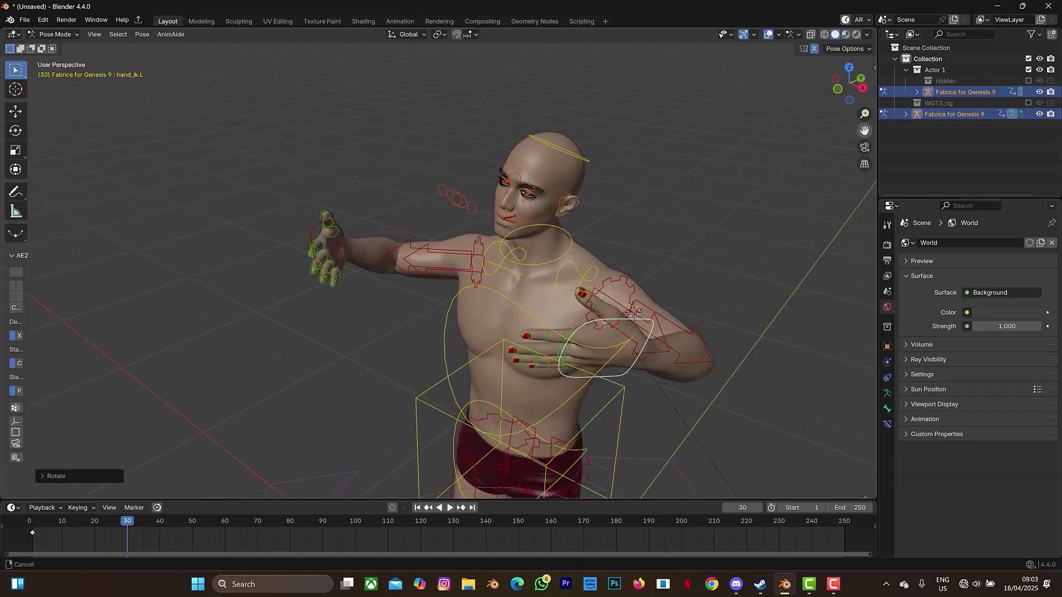
pyautogui.press('g')
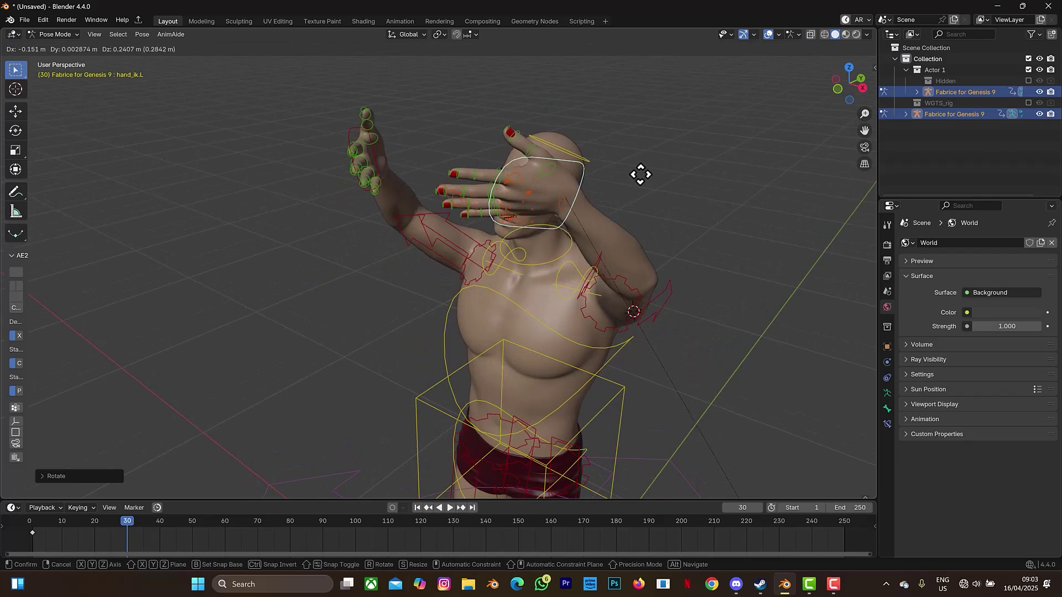
pyautogui.click(649, 202)
pyautogui.moveTo(861, 79); pyautogui.dragTo(496, 367)
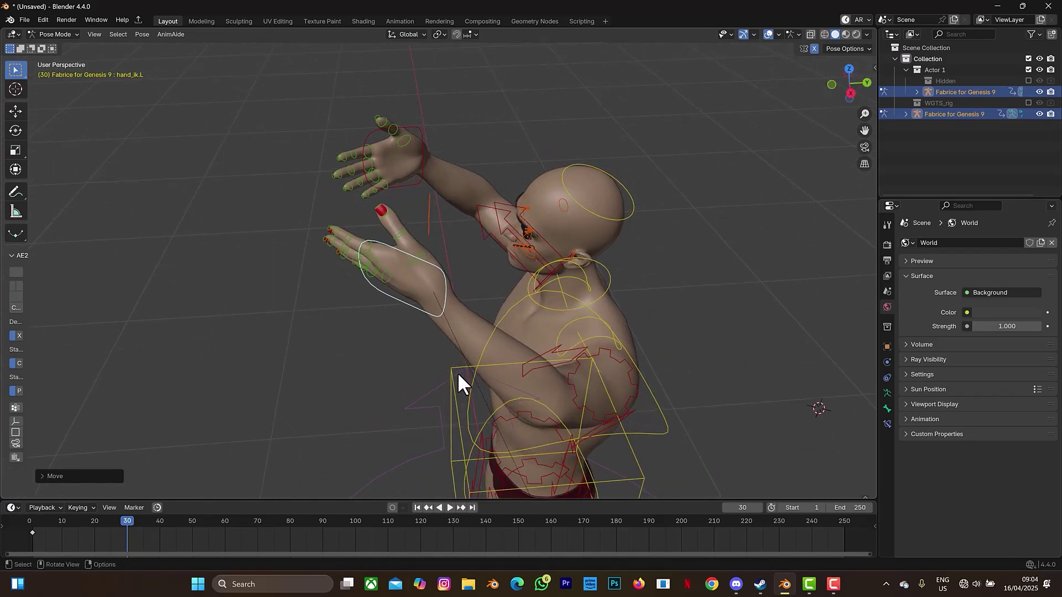
pyautogui.press('g')
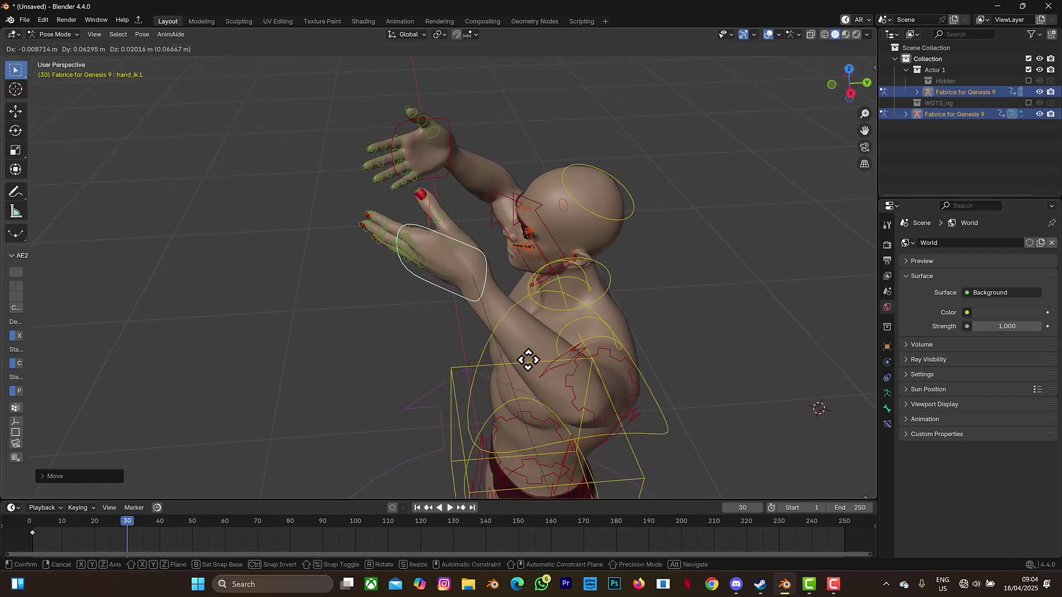
pyautogui.click(579, 354)
# Move the left hand IK control inward and back until the fingers sit beside the cheeks.
pyautogui.moveTo(848, 87); pyautogui.dragTo(3, 224)
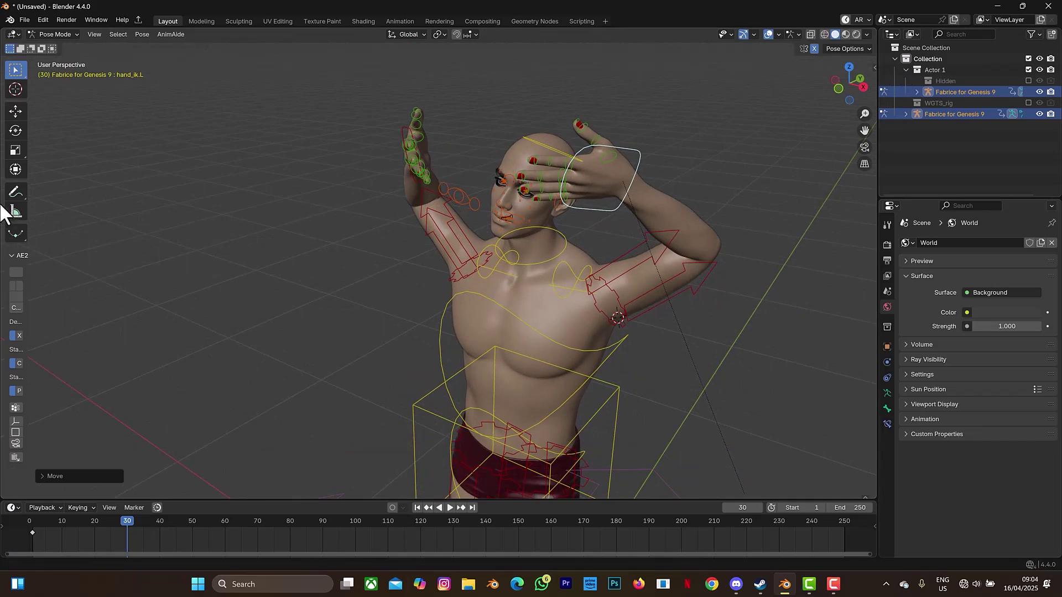
pyautogui.press('g')
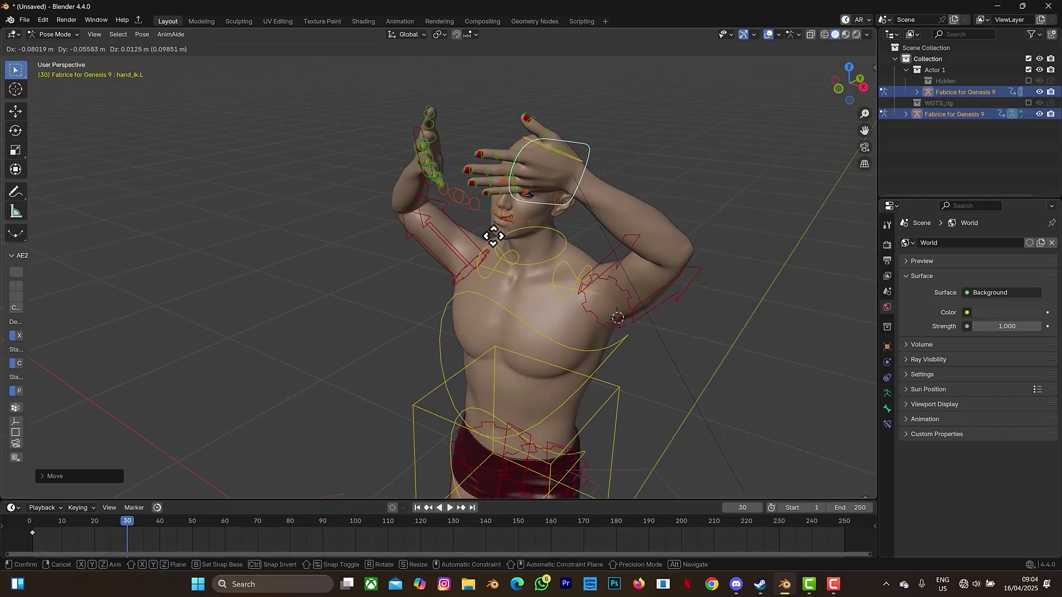
pyautogui.click(491, 266)
pyautogui.moveTo(862, 85); pyautogui.dragTo(713, 87)
pyautogui.press('g')
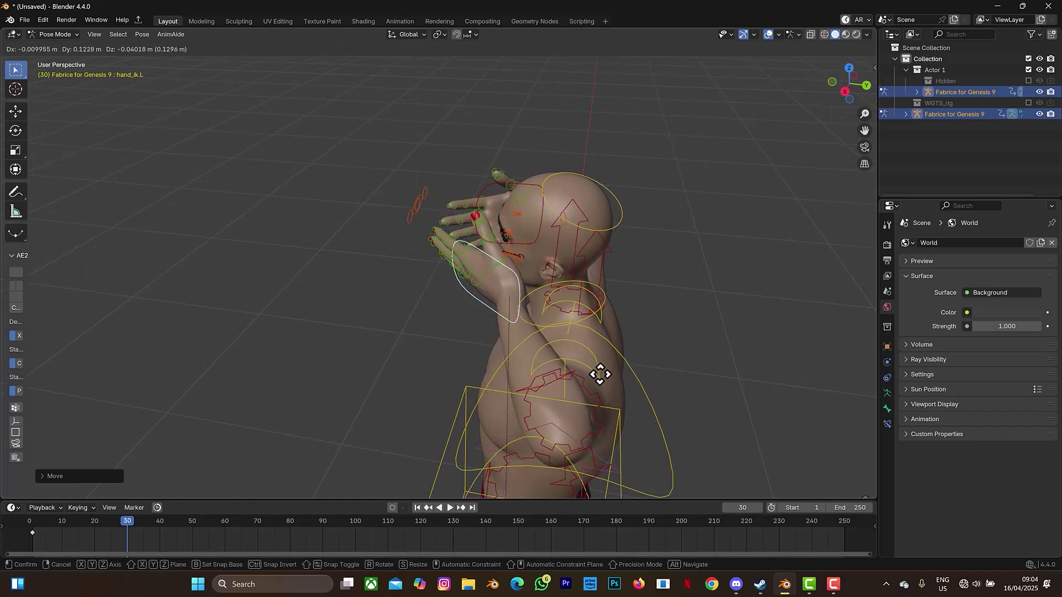
pyautogui.click(874, 67)
pyautogui.moveTo(861, 82); pyautogui.dragTo(526, 154)
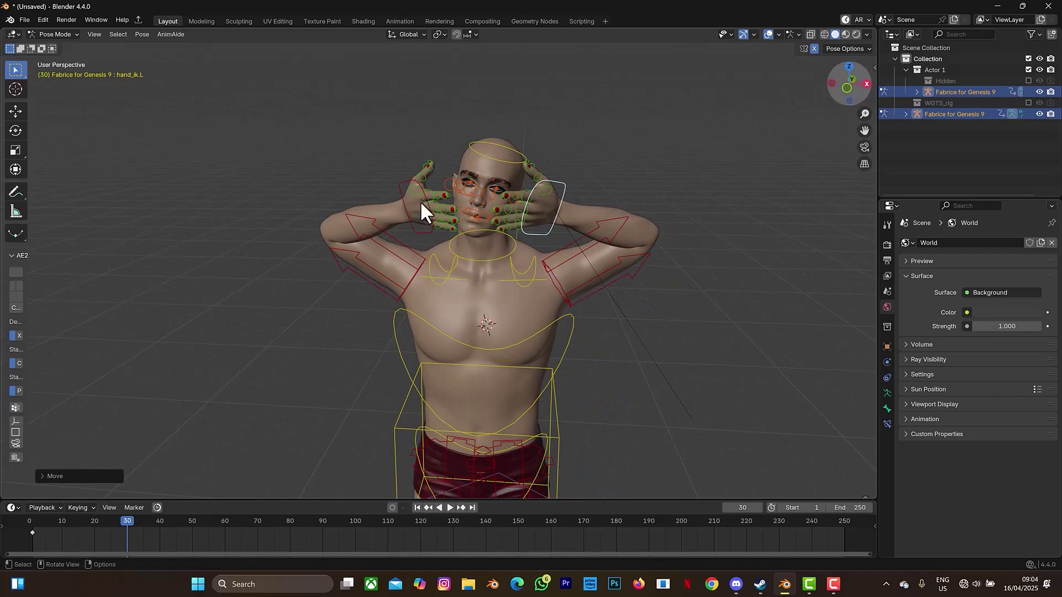
# Select both hand IK controls and insert a keyframe for them at frame 30.
pyautogui.scroll(2, 472, 235)
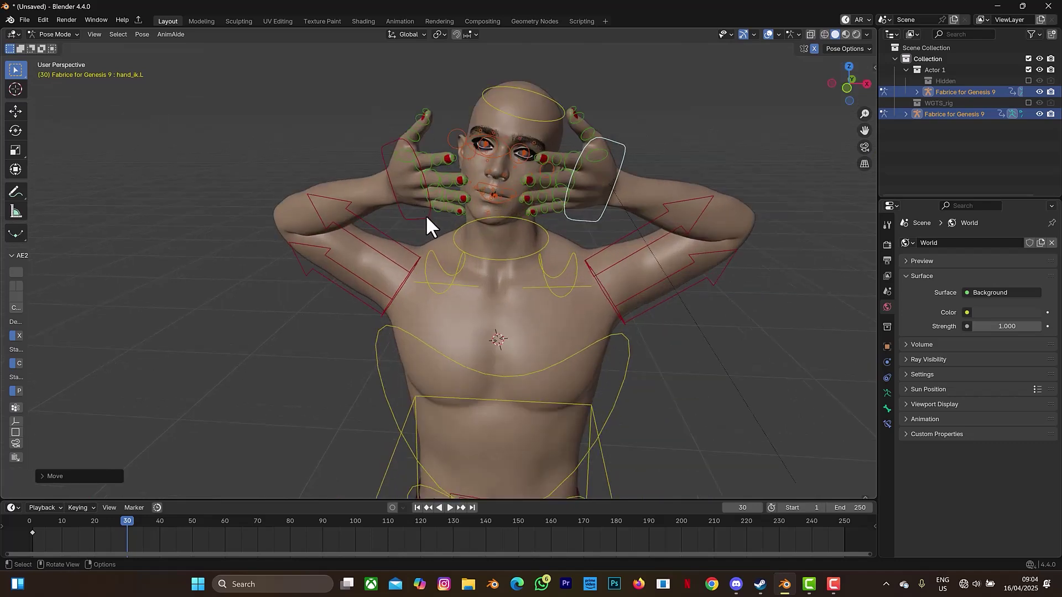
pyautogui.click(427, 216)
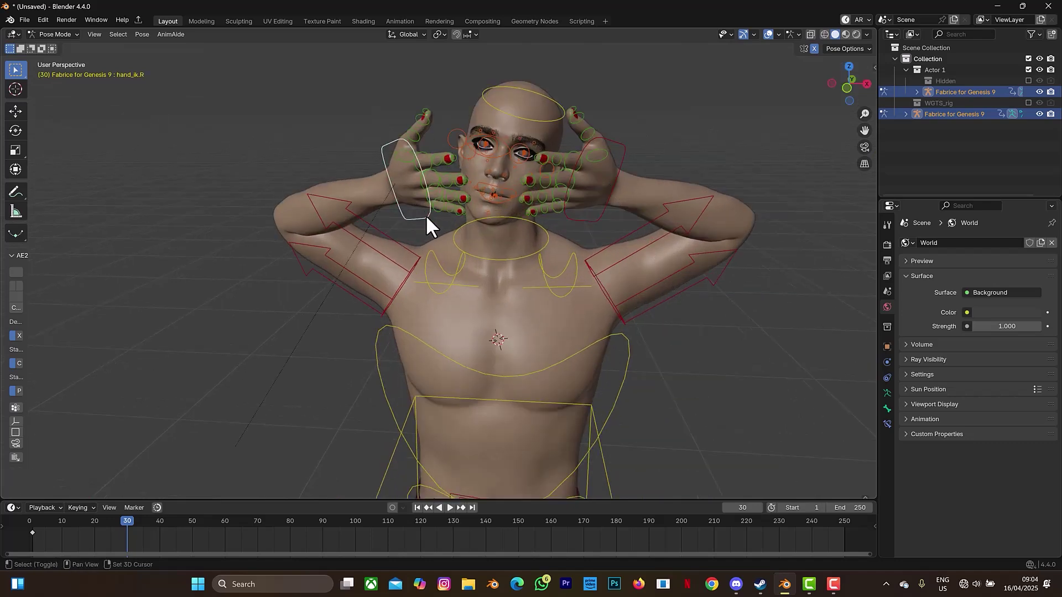
pyautogui.keyDown('shift'); pyautogui.click(602, 214); pyautogui.keyUp('shift')
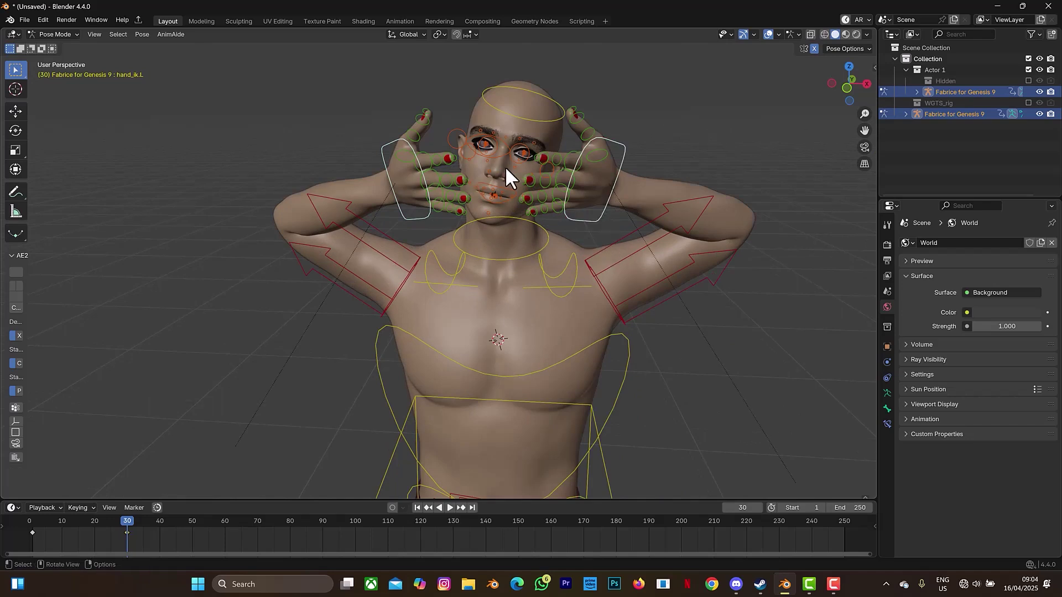
# Try to raise the middle upper lip control by about 0.012 m.
pyautogui.scroll(3, 505, 167)
pyautogui.moveTo(864, 131); pyautogui.dragTo(859, 170)
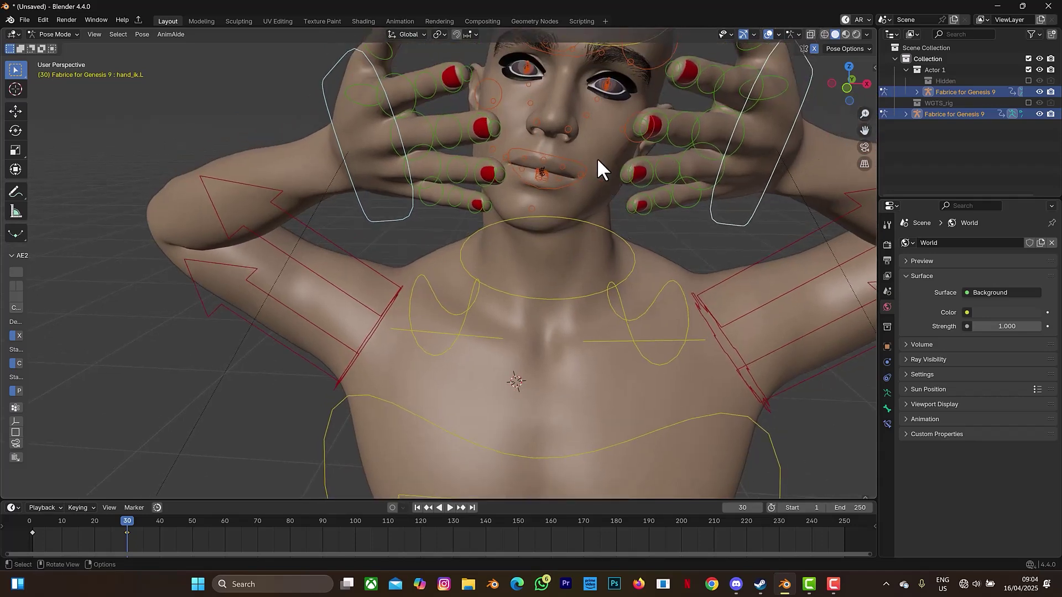
pyautogui.scroll(1, 596, 153)
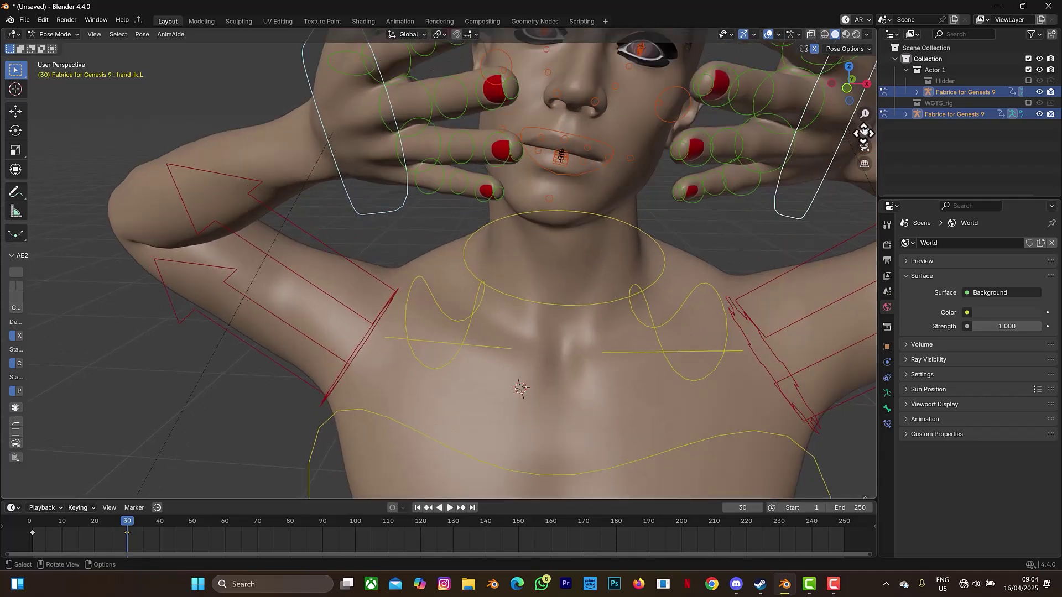
pyautogui.moveTo(672, 135); pyautogui.dragTo(676, 156, button='middle')
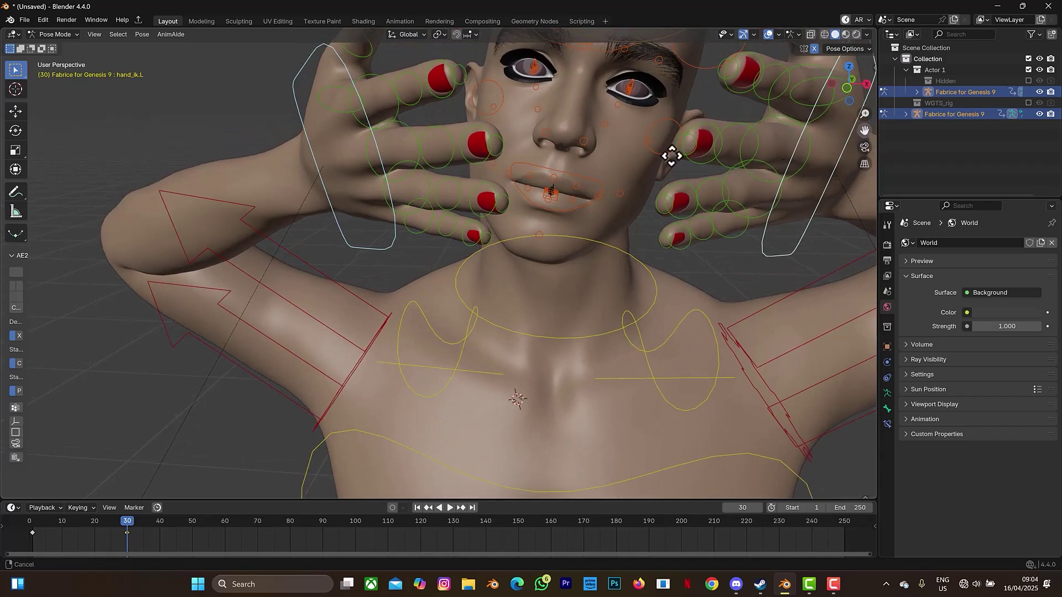
pyautogui.click(554, 178)
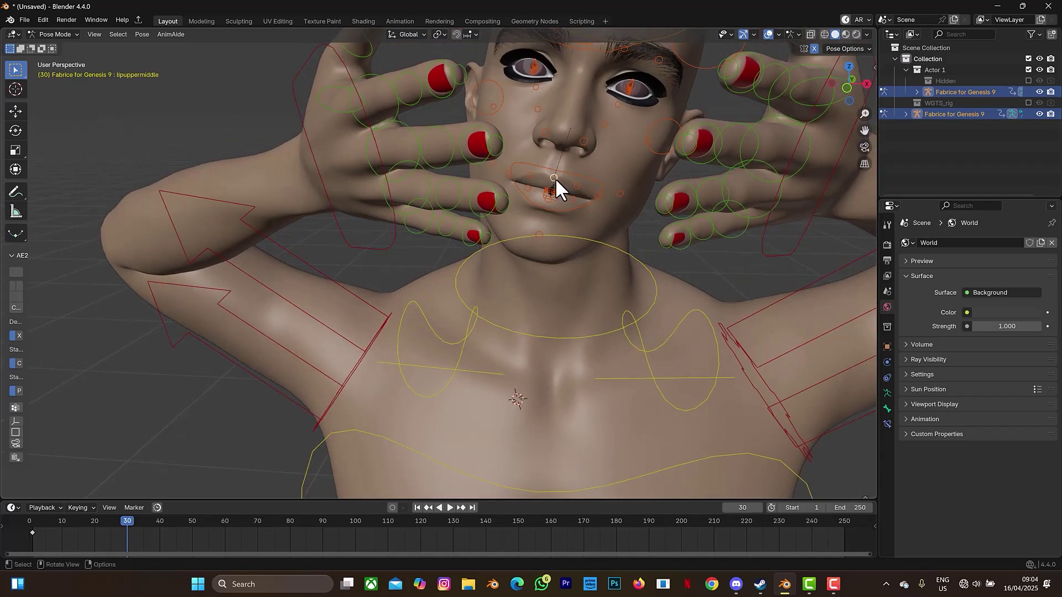
pyautogui.press('g')
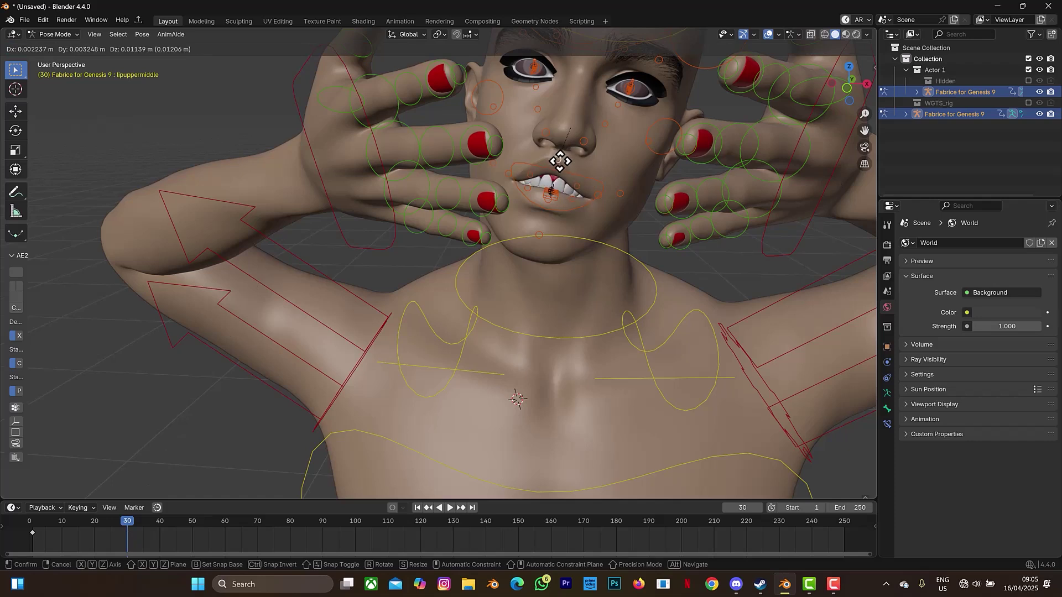
pyautogui.click(567, 165)
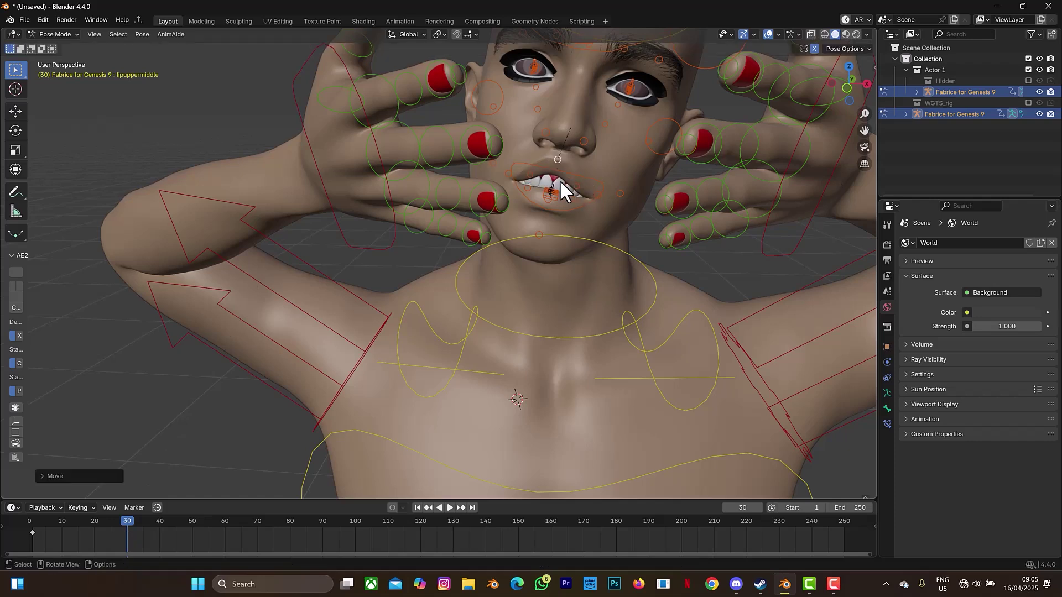
pyautogui.hotkey('ctrl', 'z')
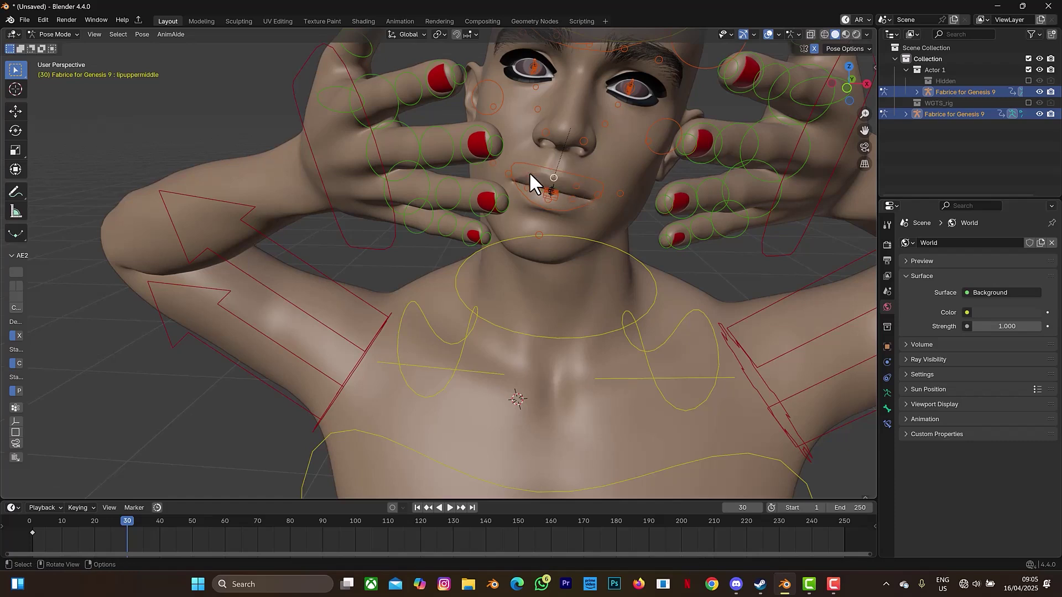
# Raise all the upper lip controls together with both lip corners by about 0.013 m to uncover the upper teeth.
pyautogui.click(570, 181)
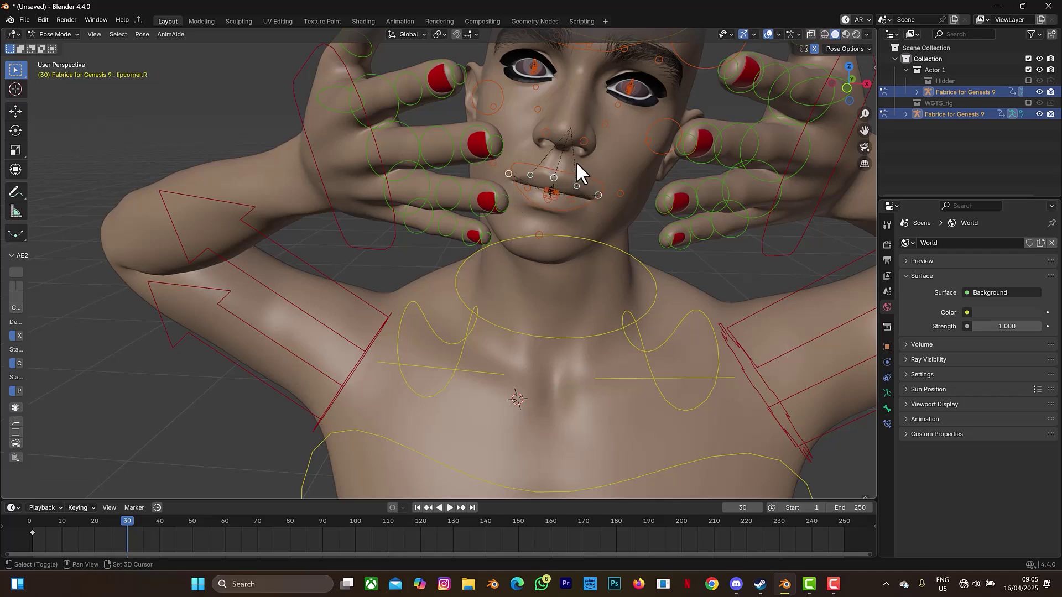
pyautogui.press('g')
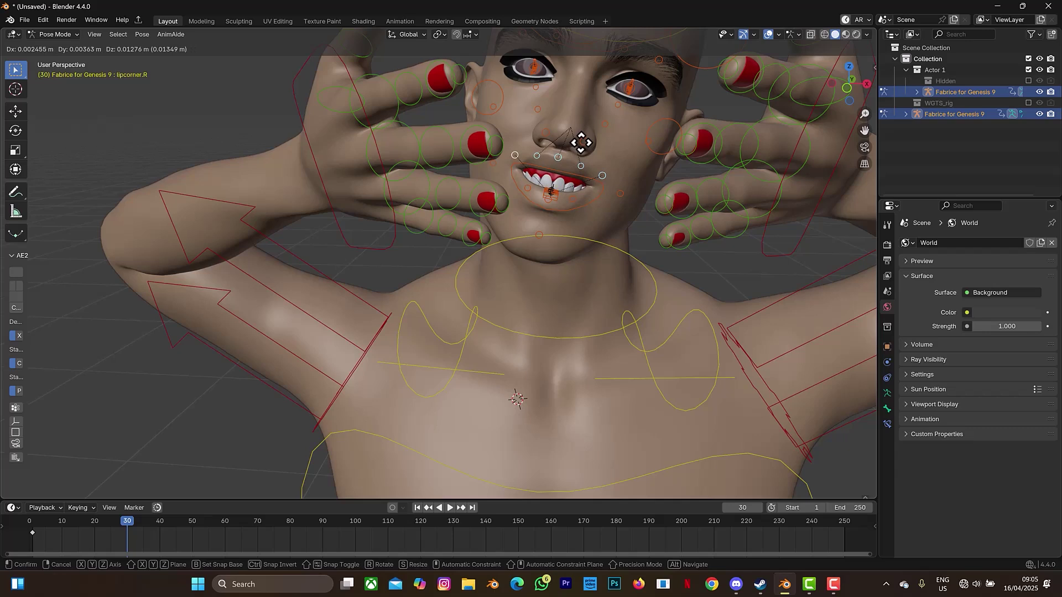
pyautogui.click(572, 157)
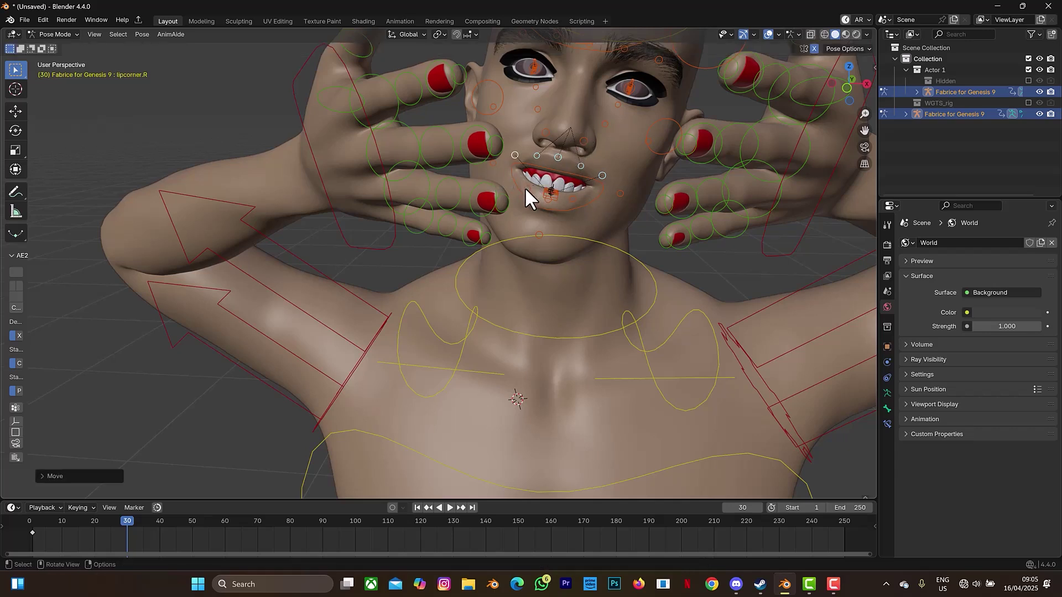
# Lower the lower lip controls about 0.01 m along the global Z axis to uncover the lower teeth.
pyautogui.click(550, 197)
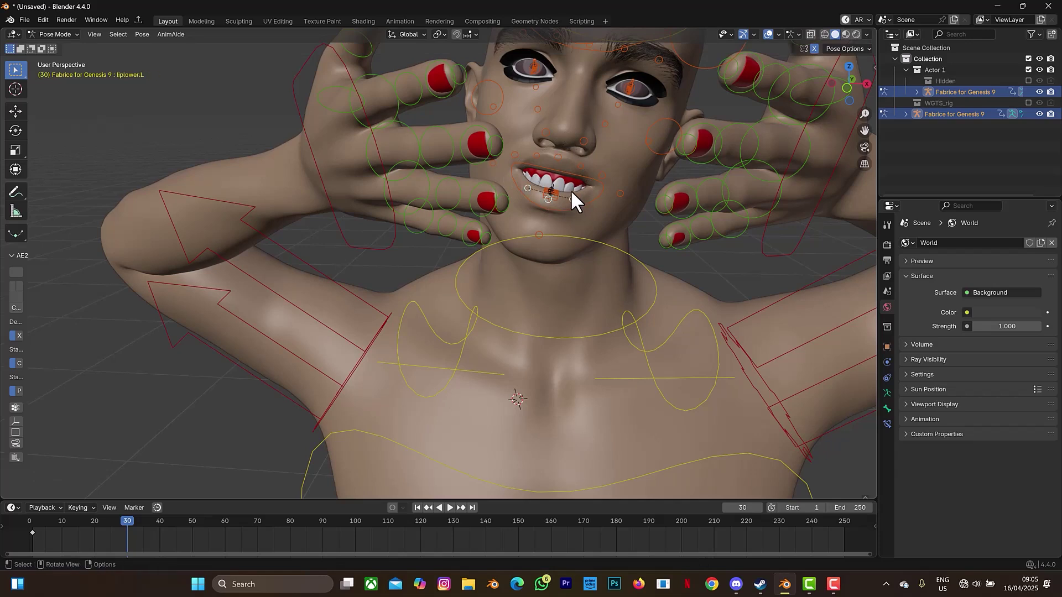
pyautogui.press('g')
pyautogui.press('z')
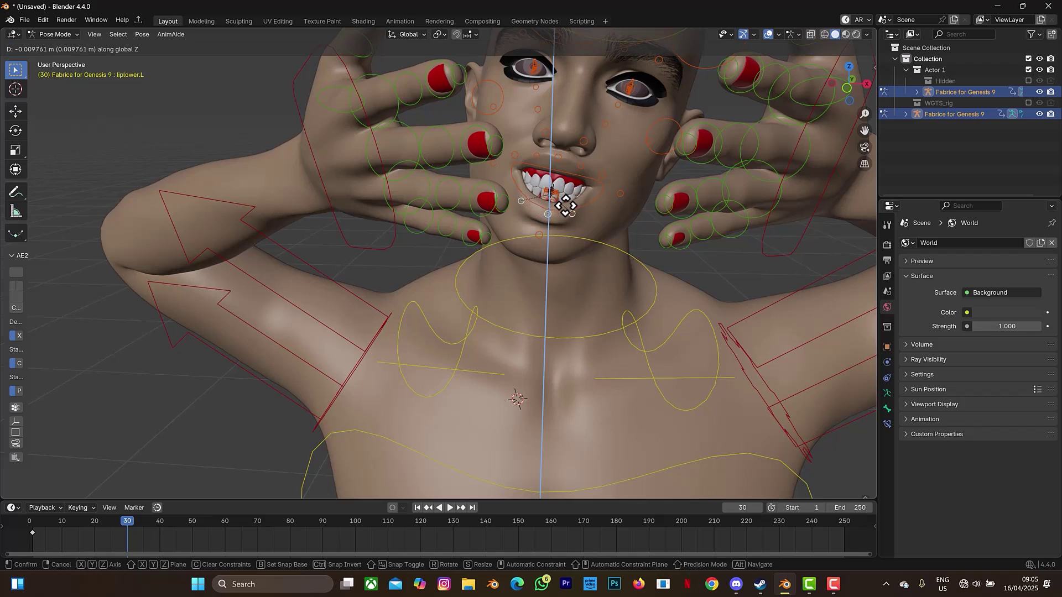
pyautogui.click(565, 205)
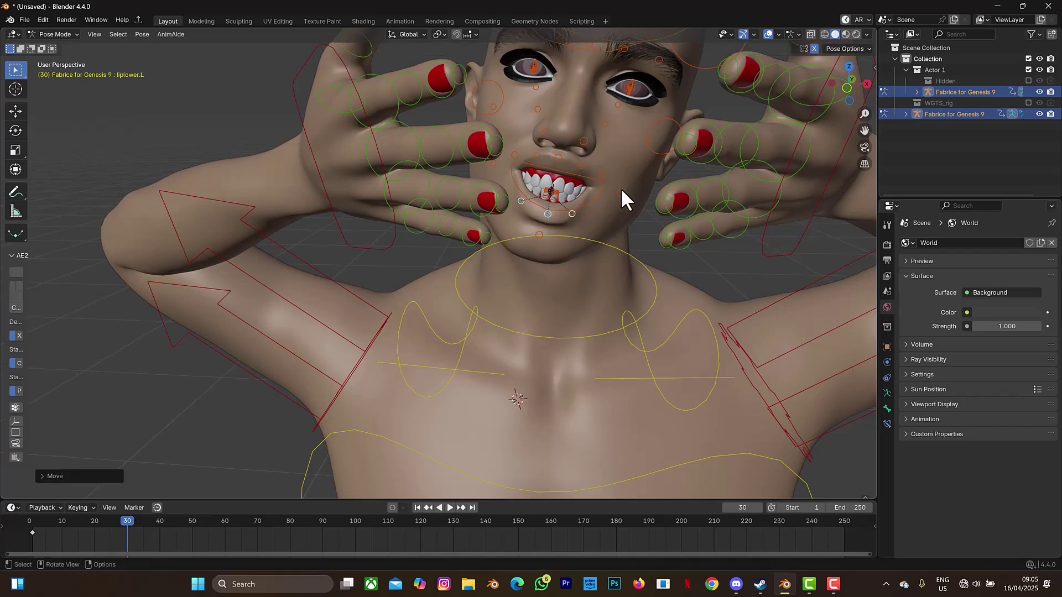
# Try to move the left lower cheek control outward by about 0.008 m.
pyautogui.click(620, 193)
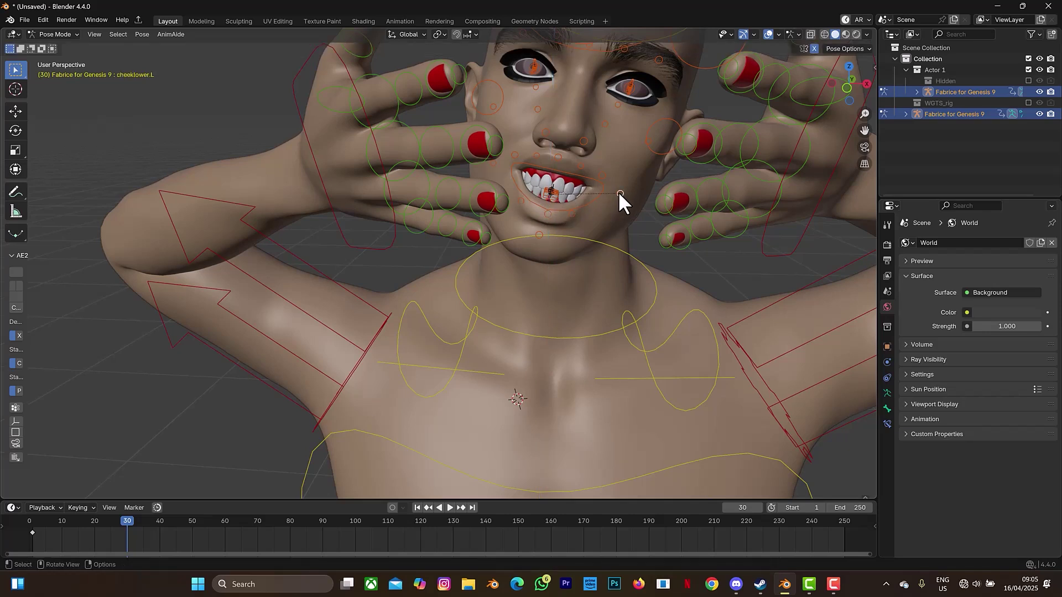
pyautogui.press('g')
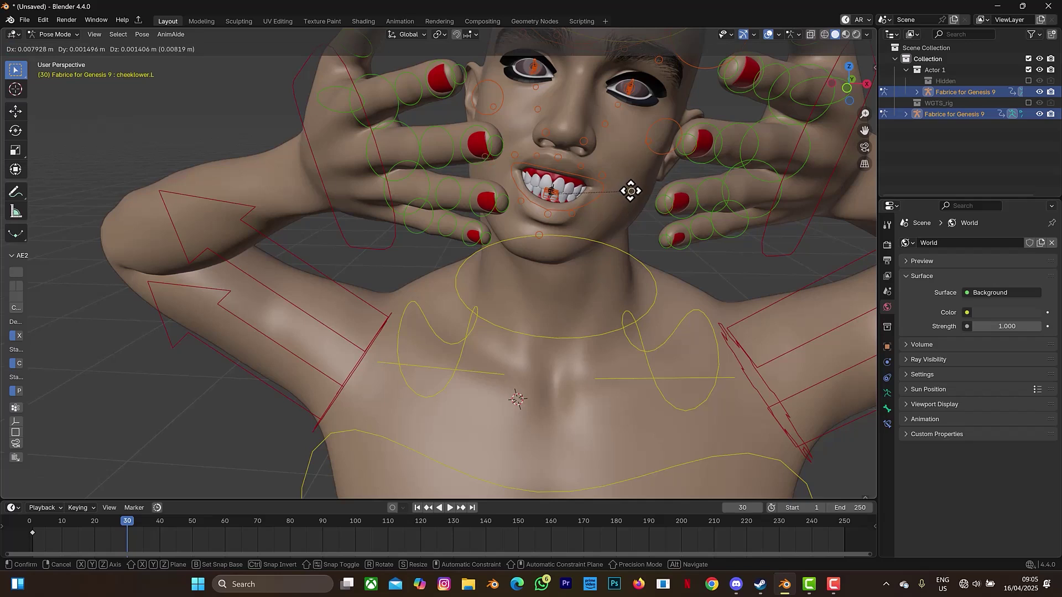
pyautogui.click(626, 177)
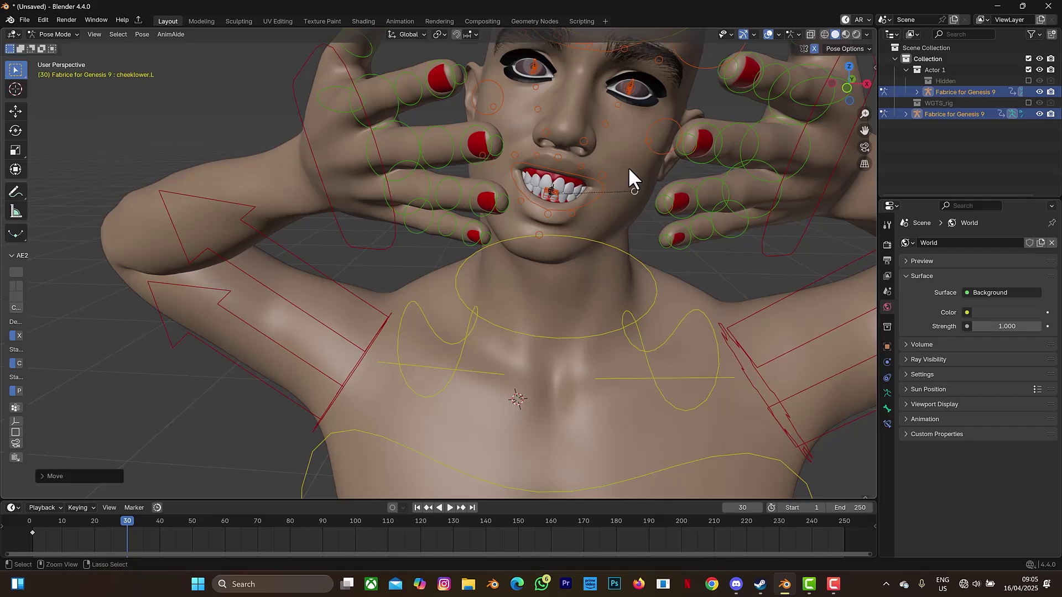
pyautogui.hotkey('ctrl', 'z')
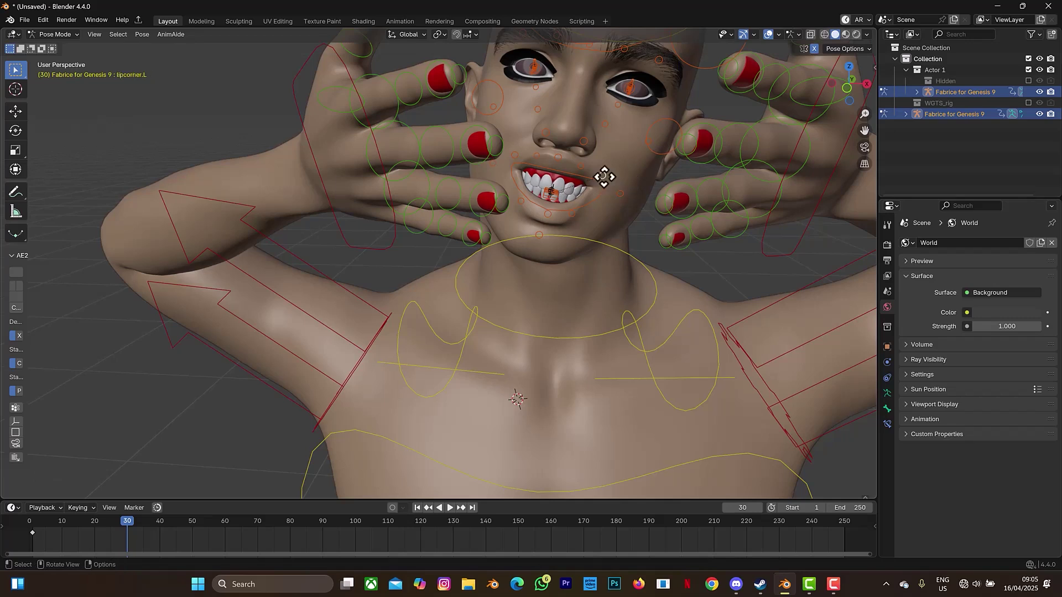
# Pull the left lip corner outward about 0.015 m, and lower the lower lip controls about 0.005 m along global Z to widen the grin.
pyautogui.press('g')
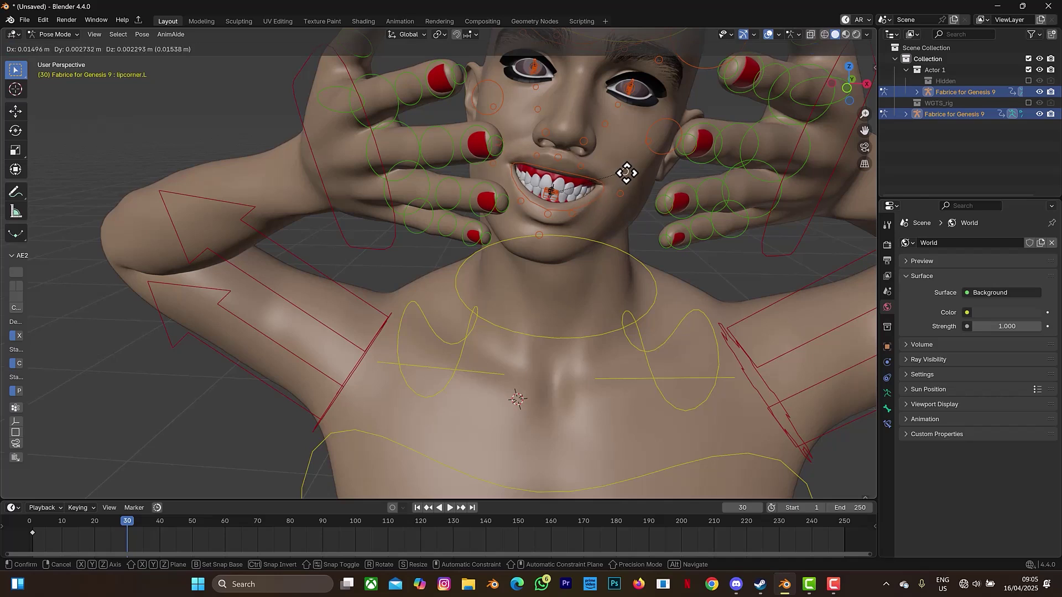
pyautogui.click(624, 173)
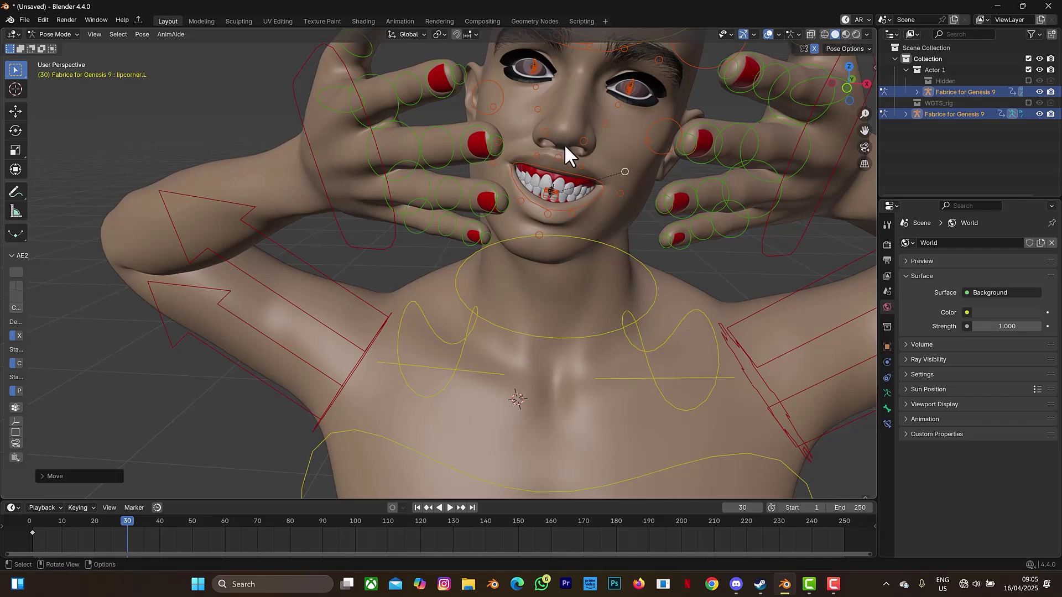
pyautogui.click(522, 200)
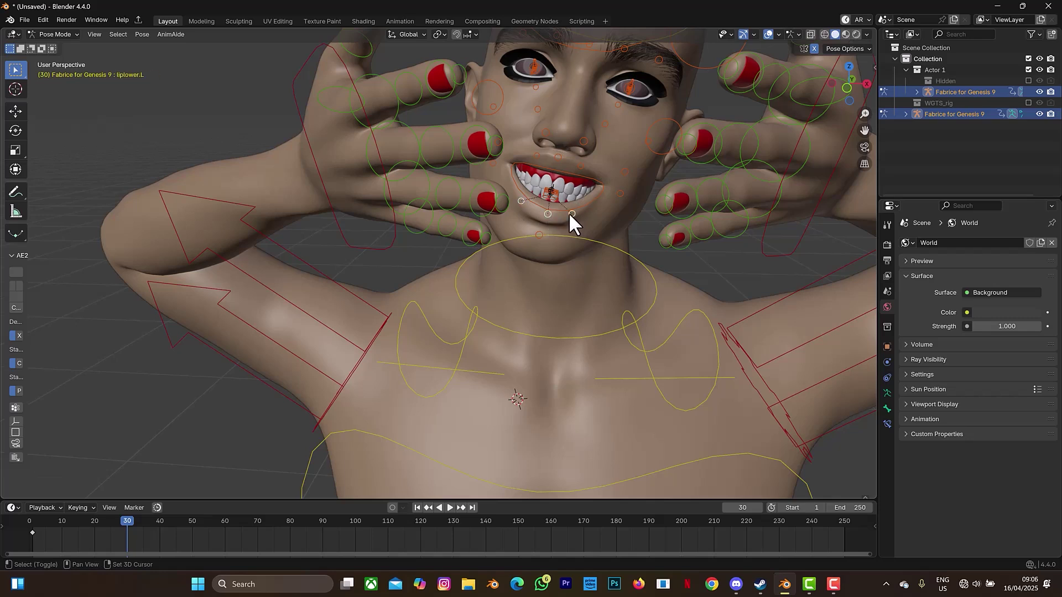
pyautogui.press('g')
pyautogui.press('z')
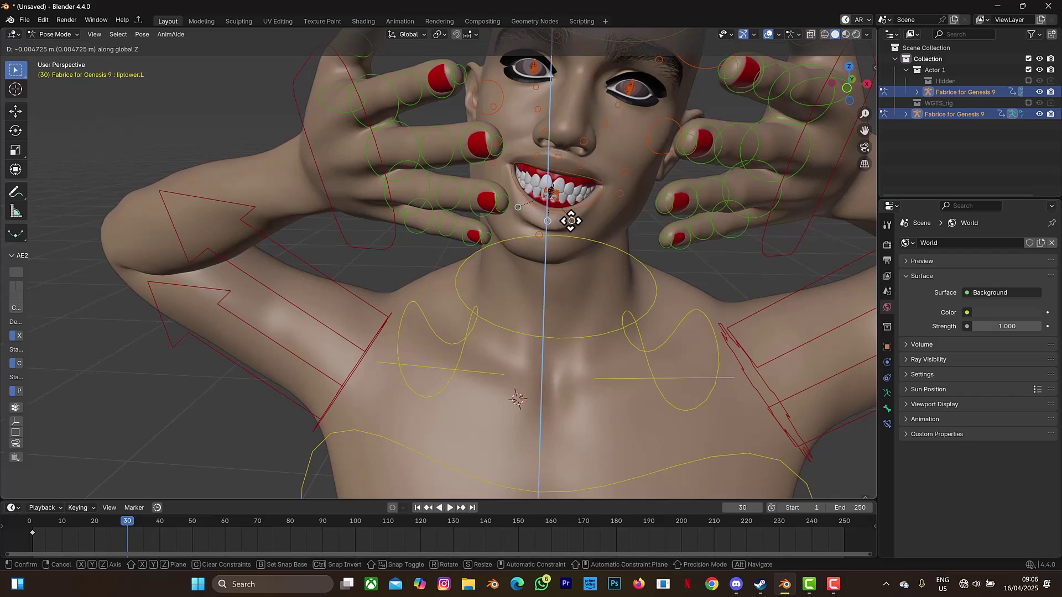
pyautogui.click(585, 209)
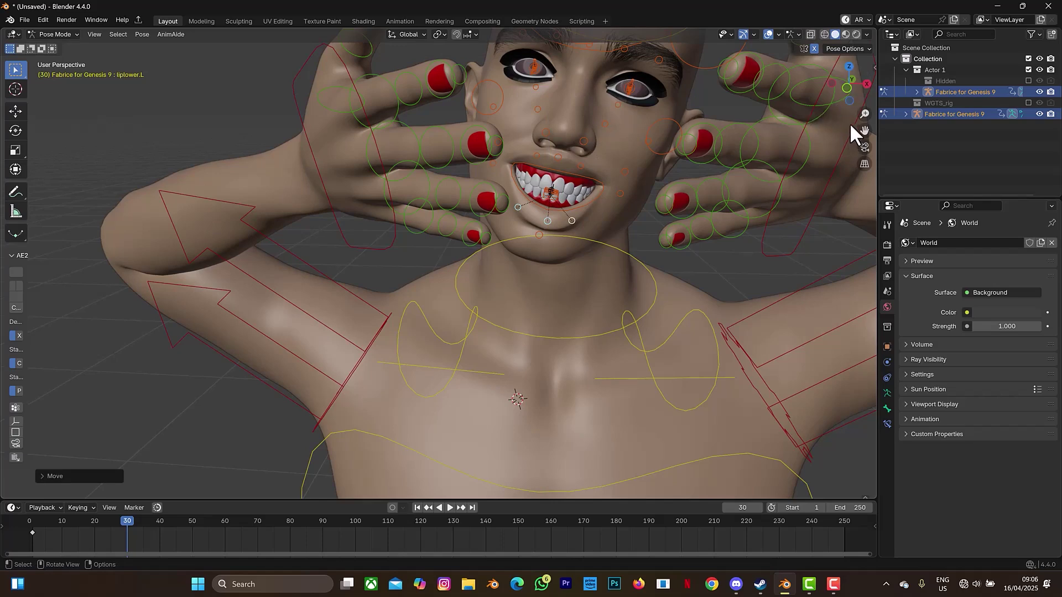
# Try to rotate the lower lip controls from a side view.
pyautogui.moveTo(773, 149); pyautogui.dragTo(697, 177, button='middle')
pyautogui.press('r')
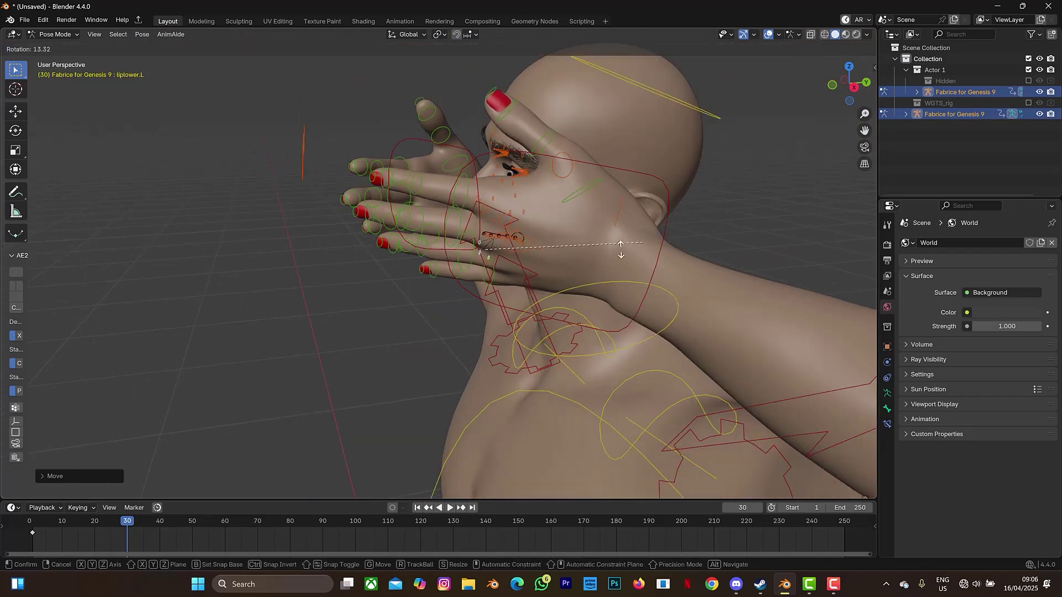
pyautogui.click(575, 250)
pyautogui.moveTo(828, 87); pyautogui.dragTo(899, 89)
pyautogui.press('ctrl')
pyautogui.hotkey('ctrl', 'z')
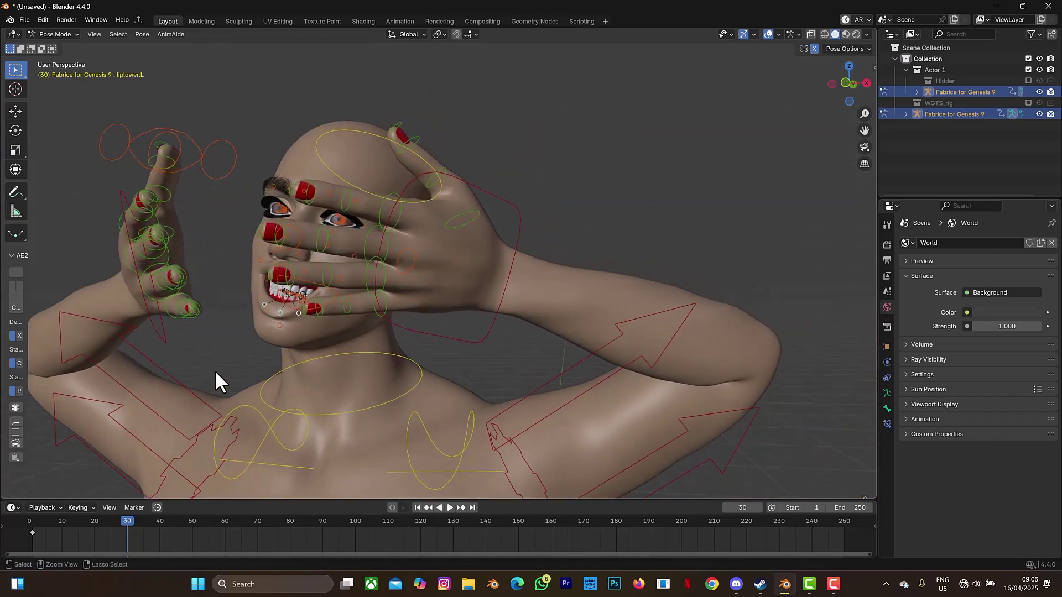
# Insert a keyframe for all the rig controls at frame 30 and clear the selection.
pyautogui.press('a')
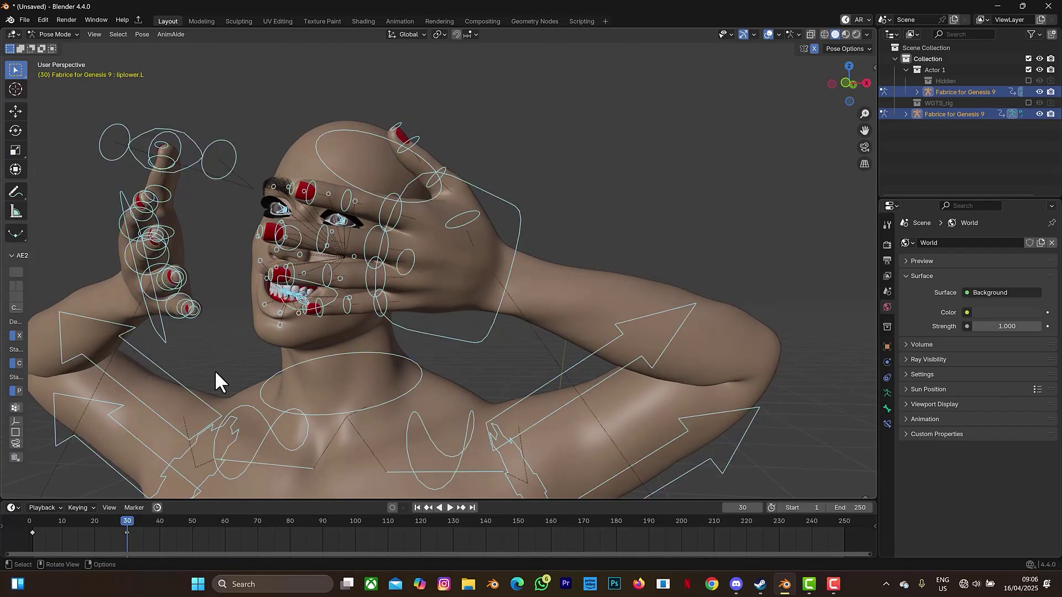
pyautogui.hotkey('alt', 'a')
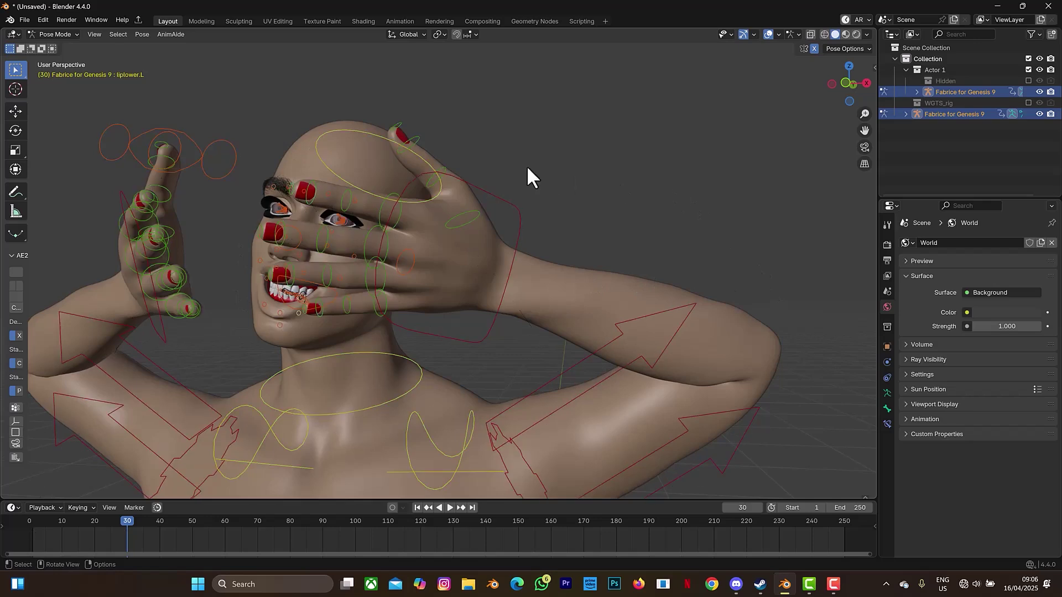
# Rotate the left hand IK control to tilt its fingers upward, and trackball-rotate it by about -28 and -10 degrees toward the face.
pyautogui.click(462, 180)
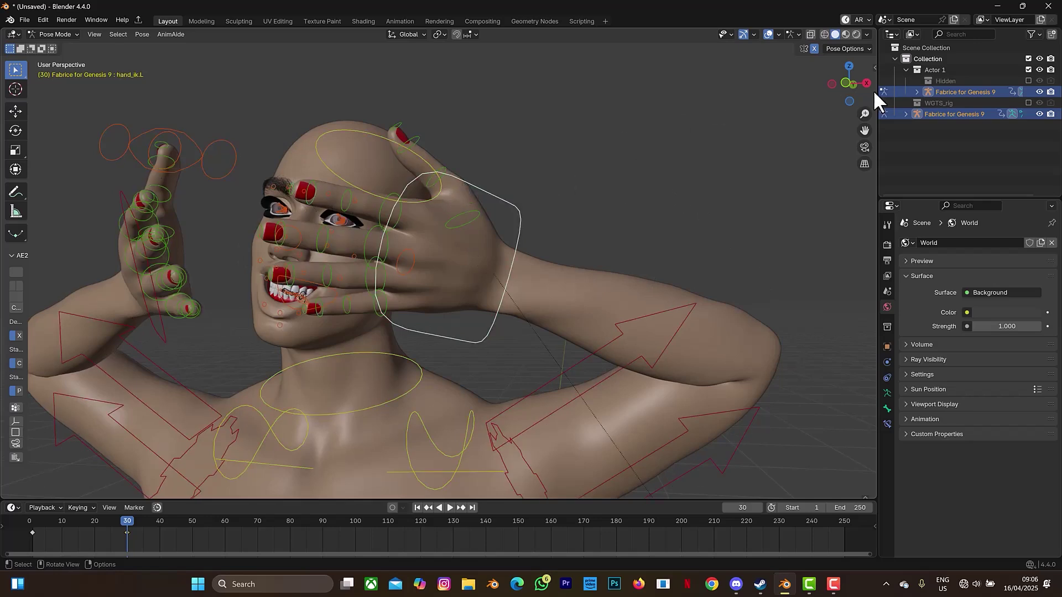
pyautogui.moveTo(866, 85); pyautogui.dragTo(822, 120)
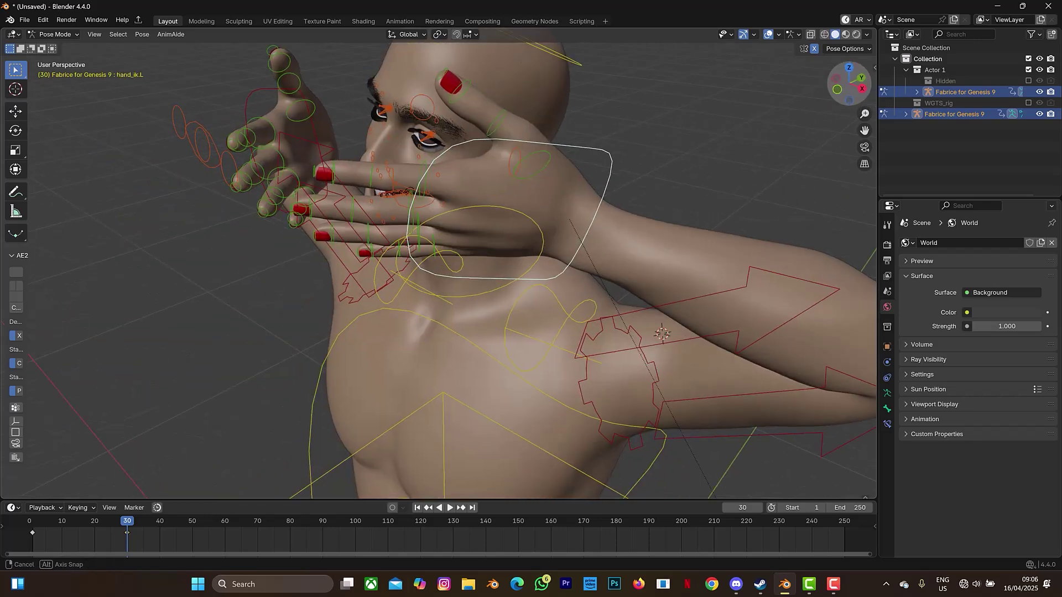
pyautogui.press('r')
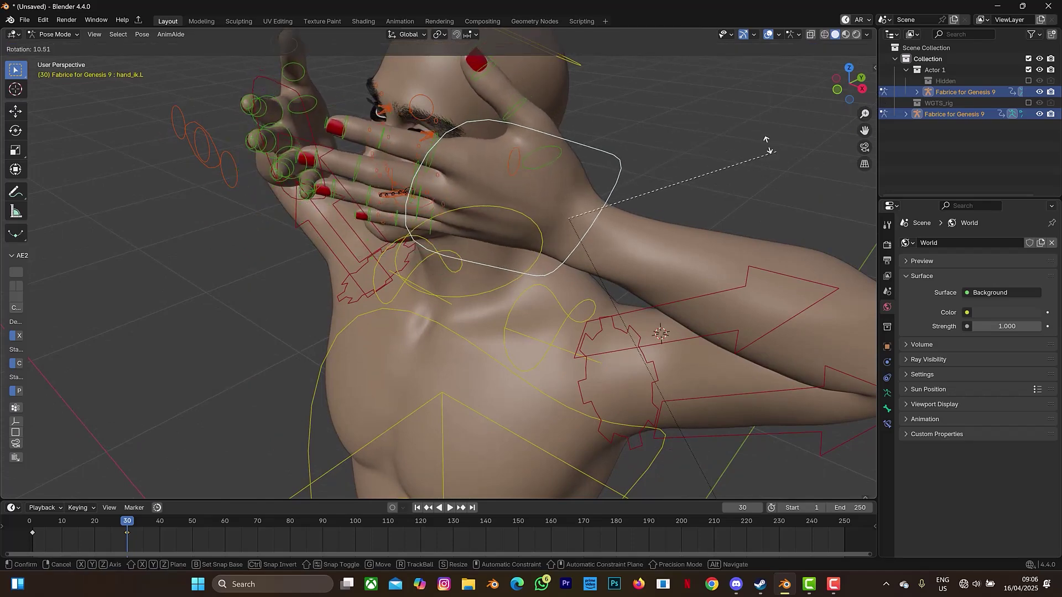
pyautogui.click(760, 136)
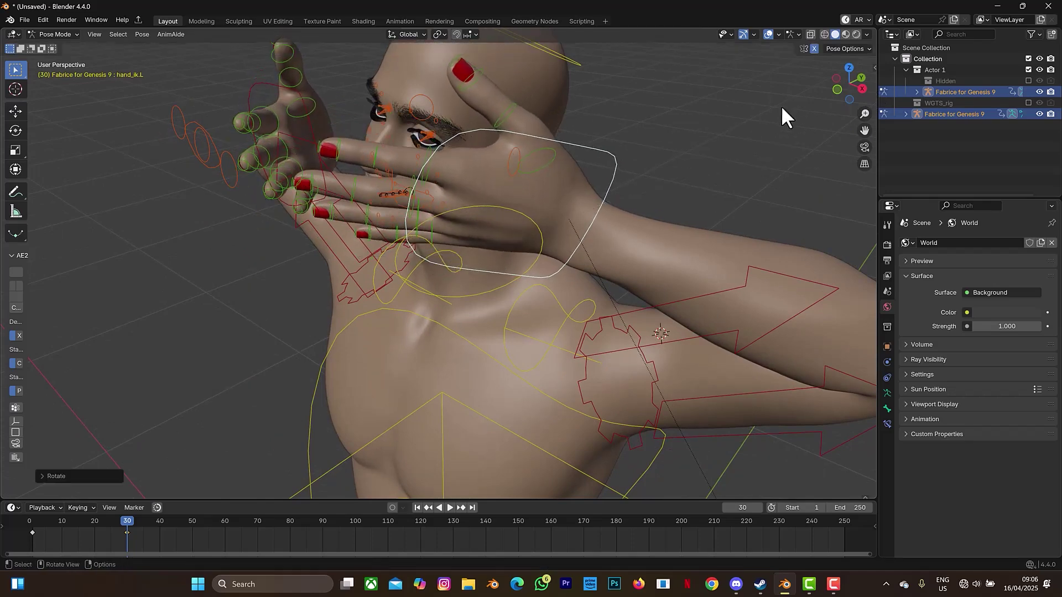
pyautogui.click(15, 130)
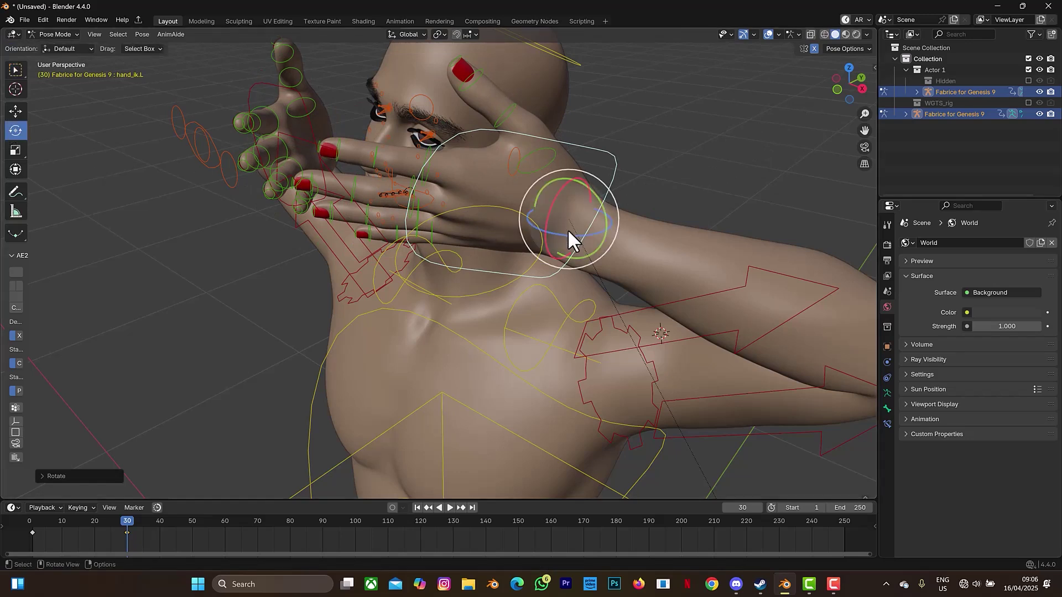
pyautogui.moveTo(568, 229); pyautogui.dragTo(561, 218)
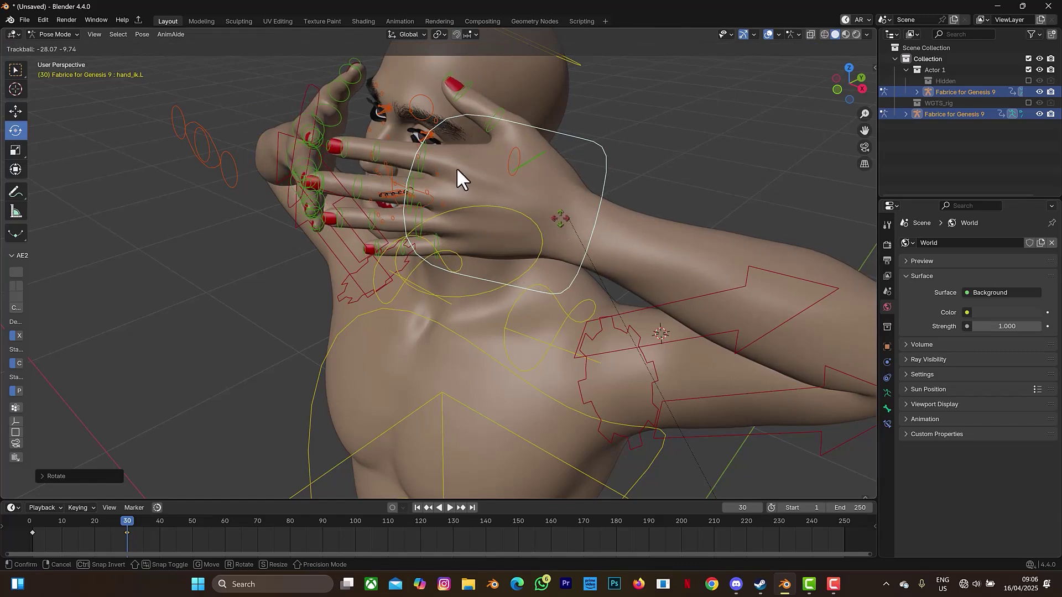
pyautogui.moveTo(457, 168); pyautogui.dragTo(457, 168)
pyautogui.click(422, 162)
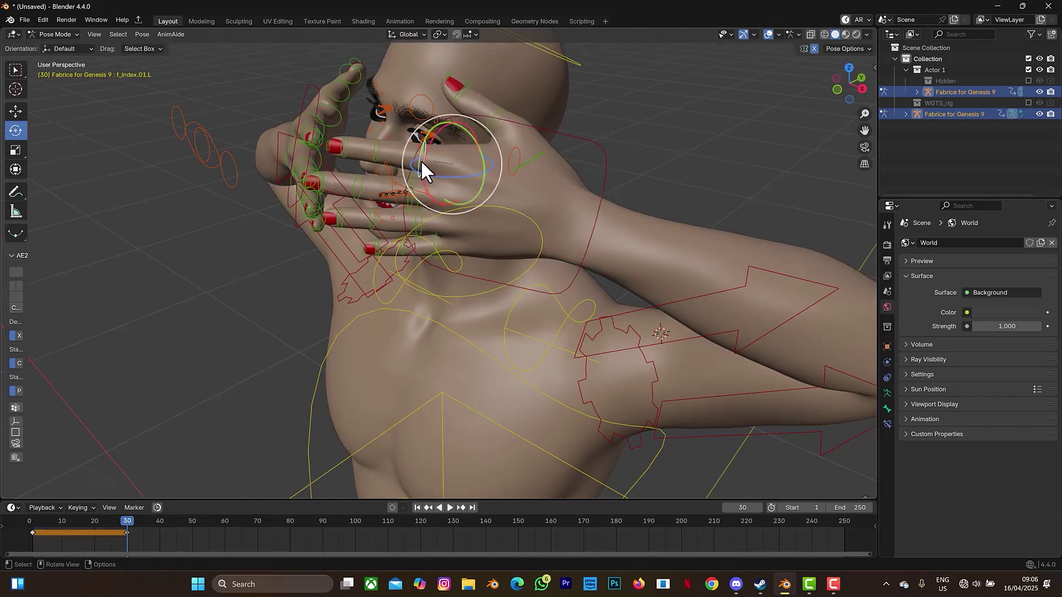
pyautogui.click(607, 180)
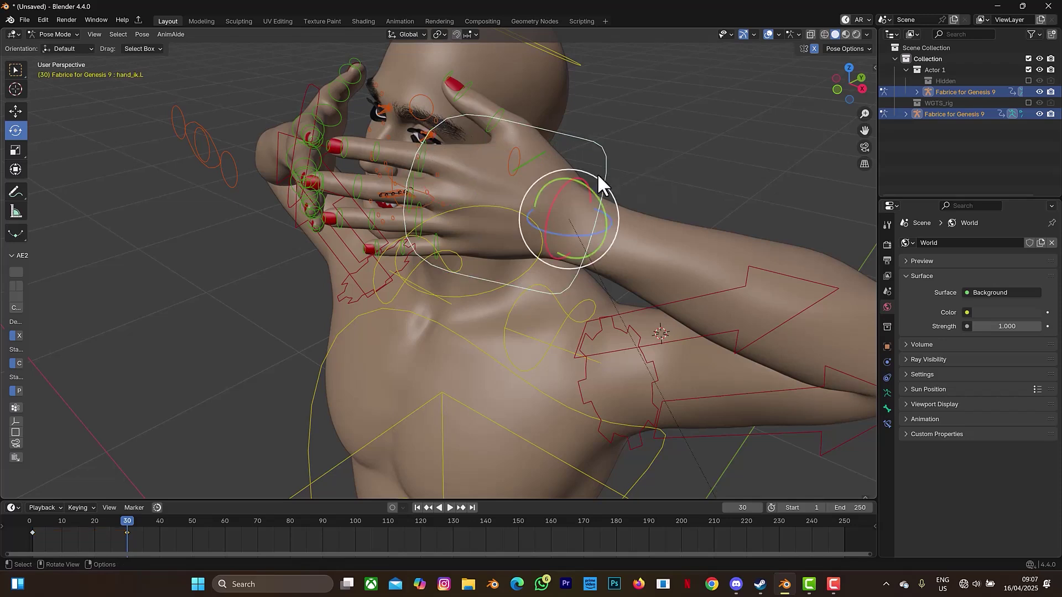
pyautogui.keyDown('shift'); pyautogui.click(302, 106); pyautogui.keyUp('shift')
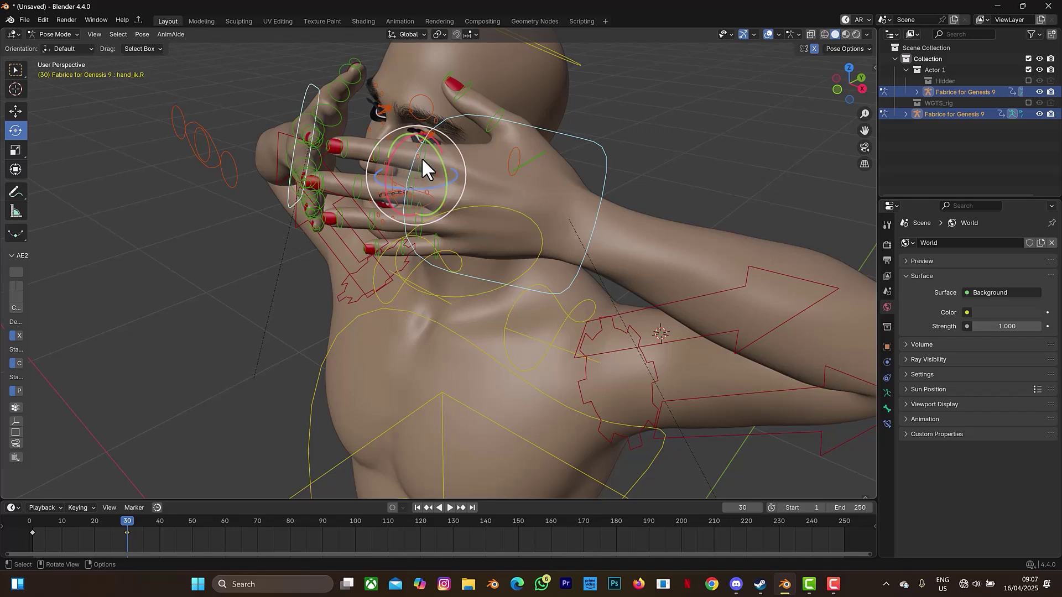
pyautogui.click(421, 157)
pyautogui.click(412, 197)
pyautogui.click(421, 221)
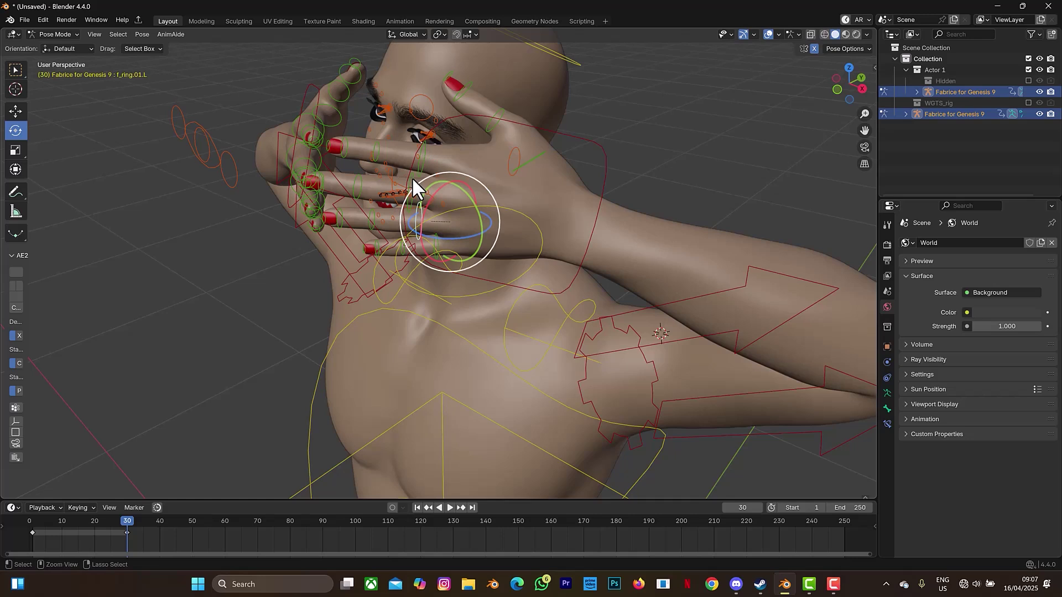
# Rotate the left index, middle and ring finger base controls together about global Z so the fingers curl in toward the face.
pyautogui.click(423, 162)
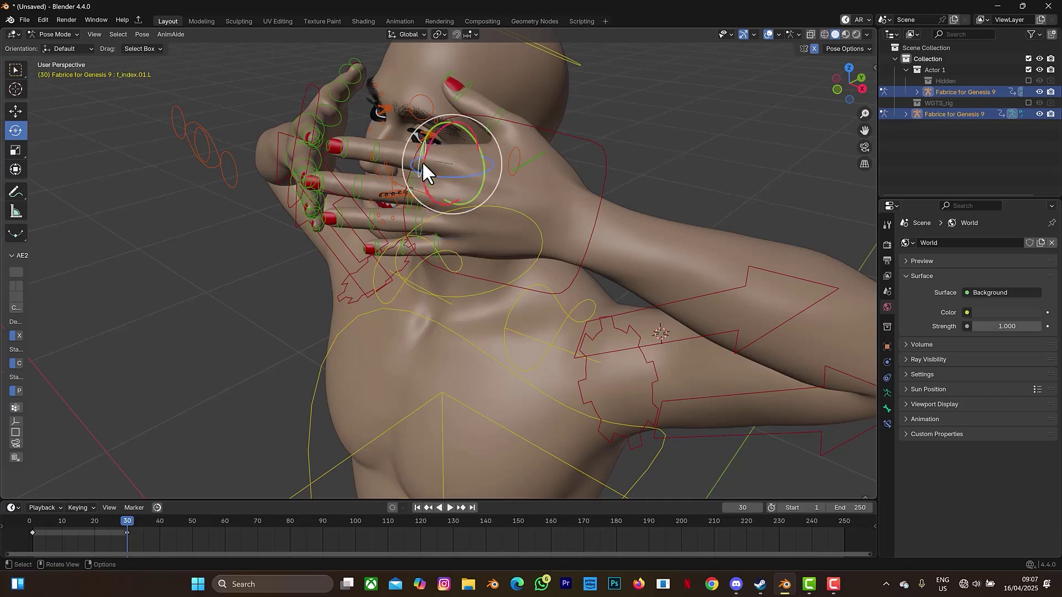
pyautogui.keyDown('shift'); pyautogui.click(418, 202); pyautogui.keyUp('shift')
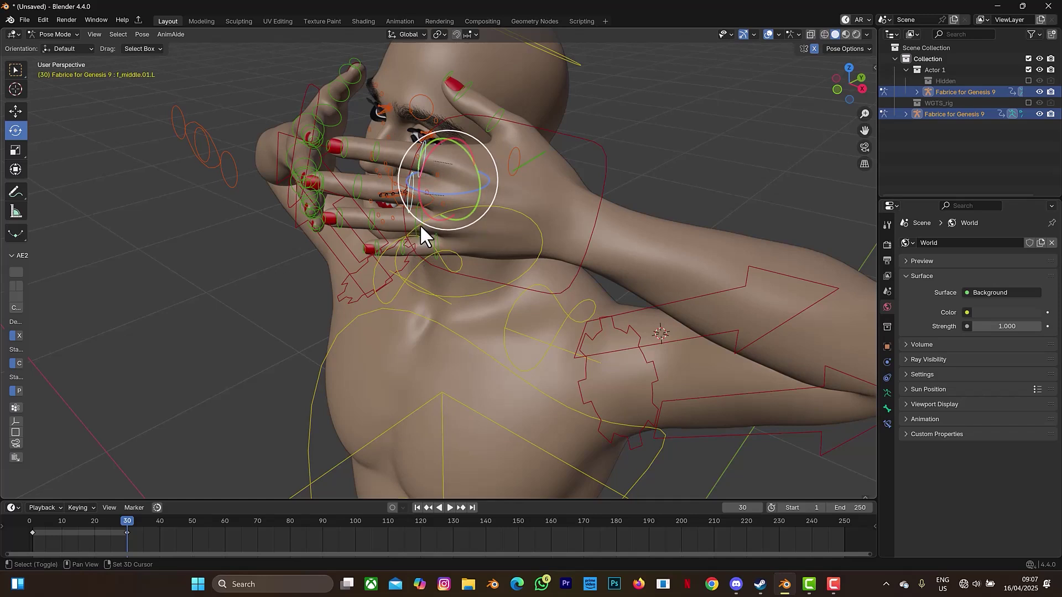
pyautogui.keyDown('shift'); pyautogui.click(421, 226); pyautogui.keyUp('shift')
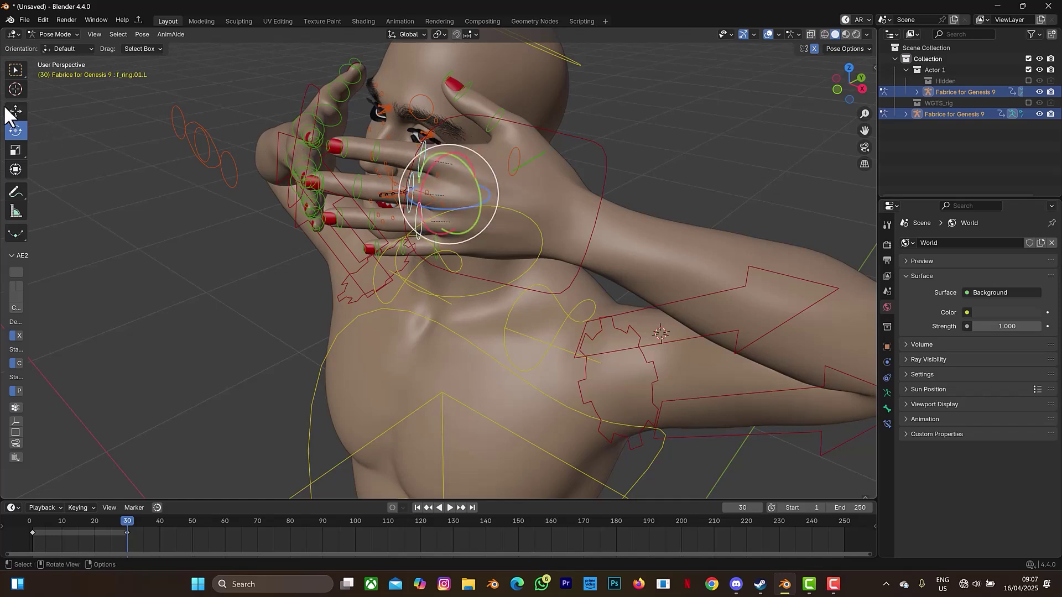
pyautogui.click(15, 69)
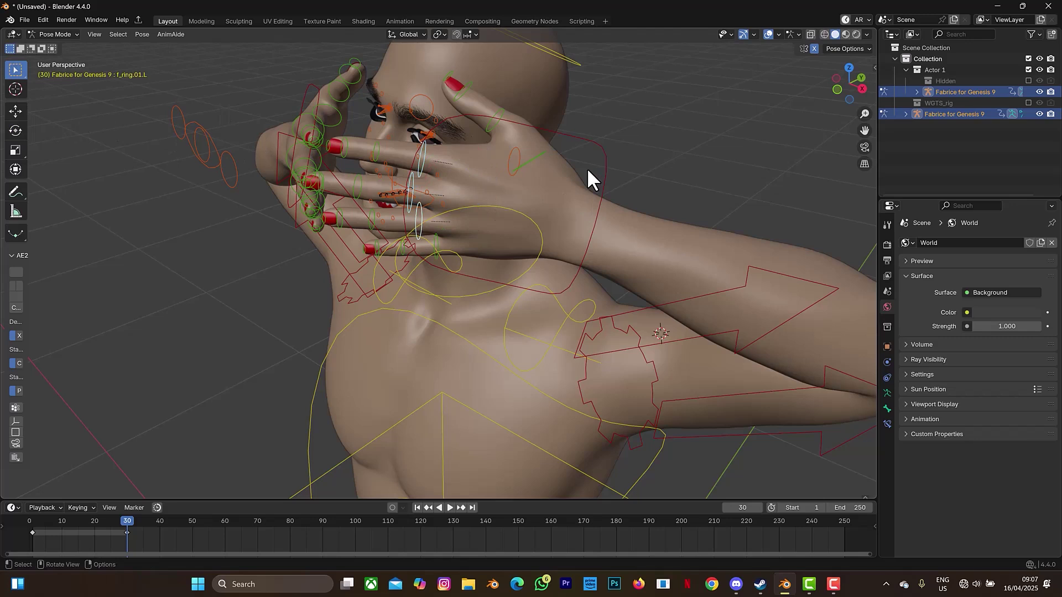
pyautogui.press('r')
pyautogui.press('z')
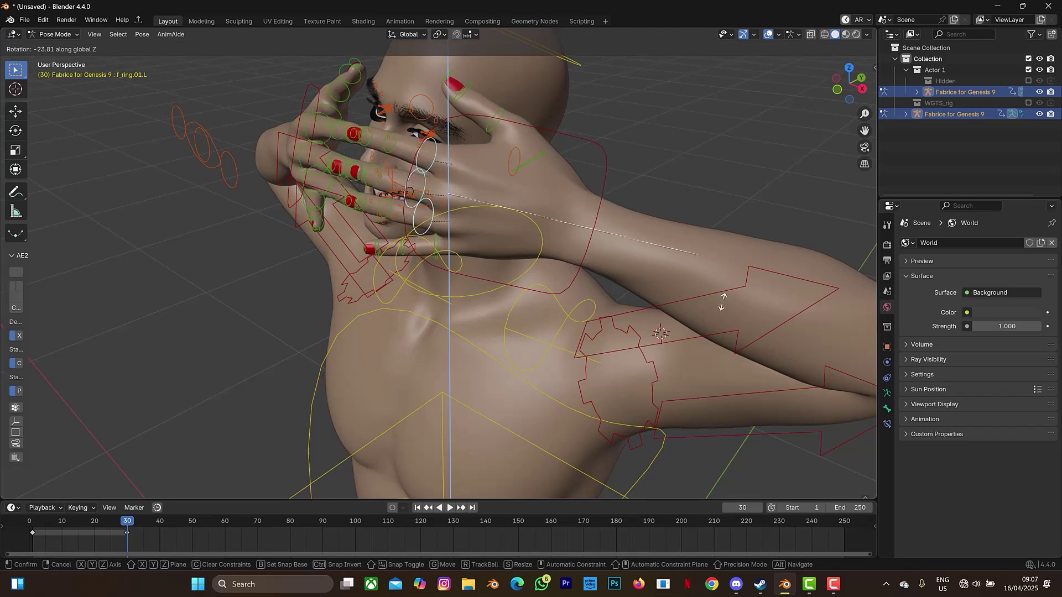
pyautogui.click(750, 478)
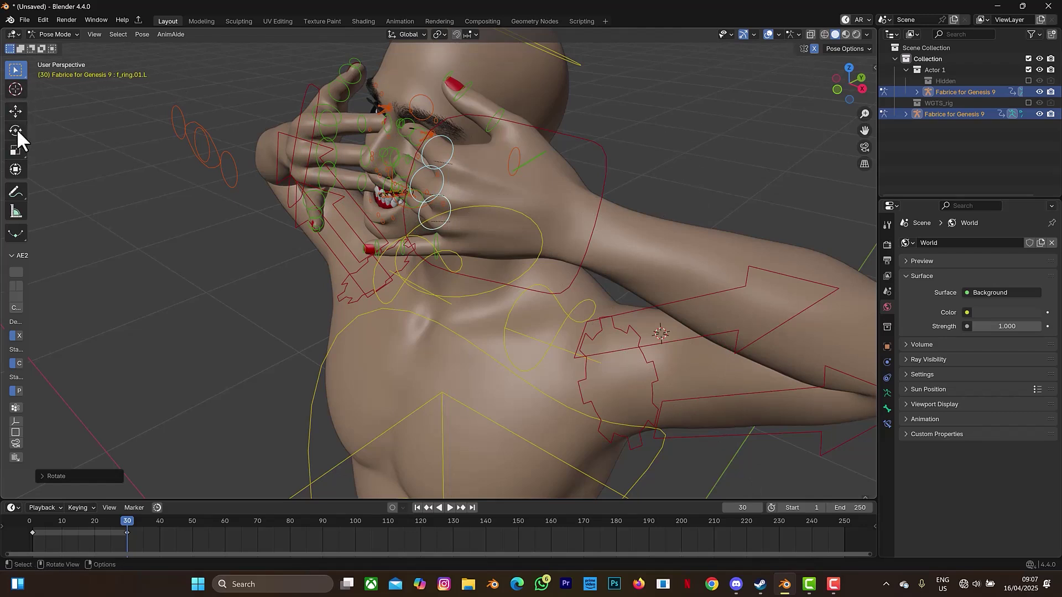
pyautogui.click(16, 111)
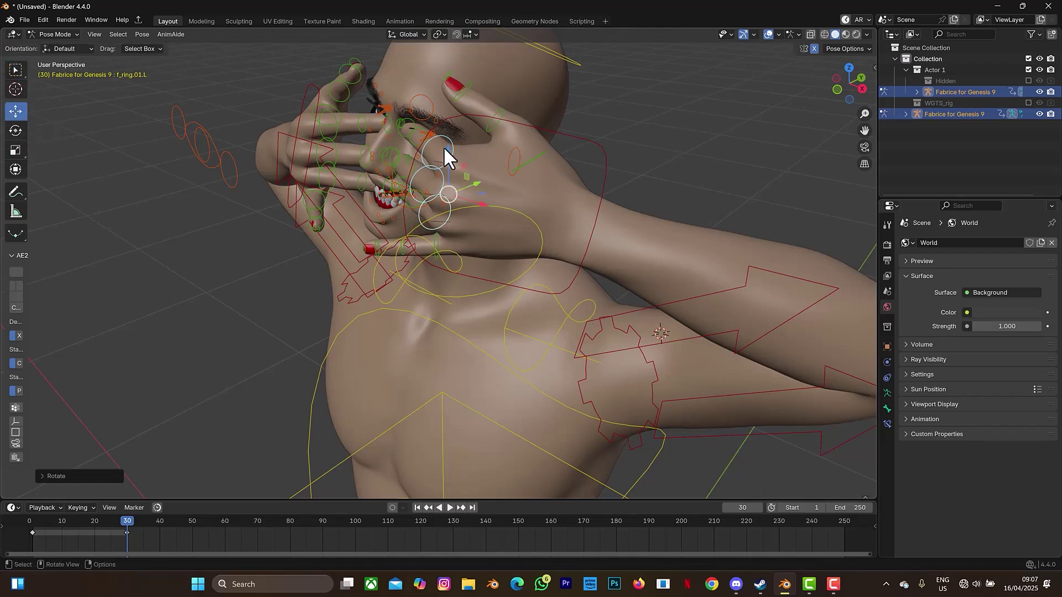
pyautogui.press('r')
pyautogui.press('z')
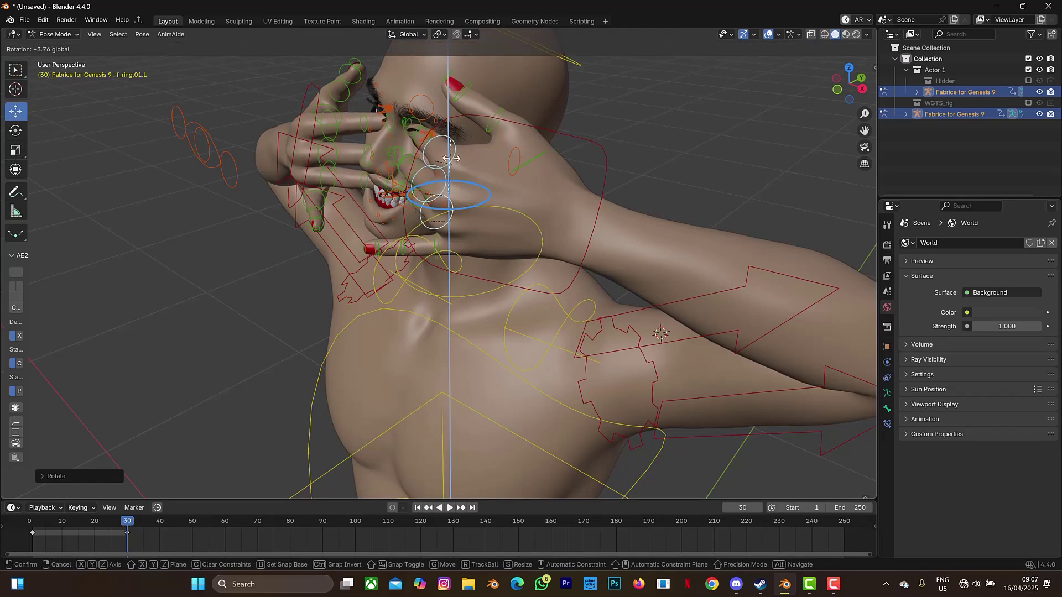
pyautogui.press('Escape')
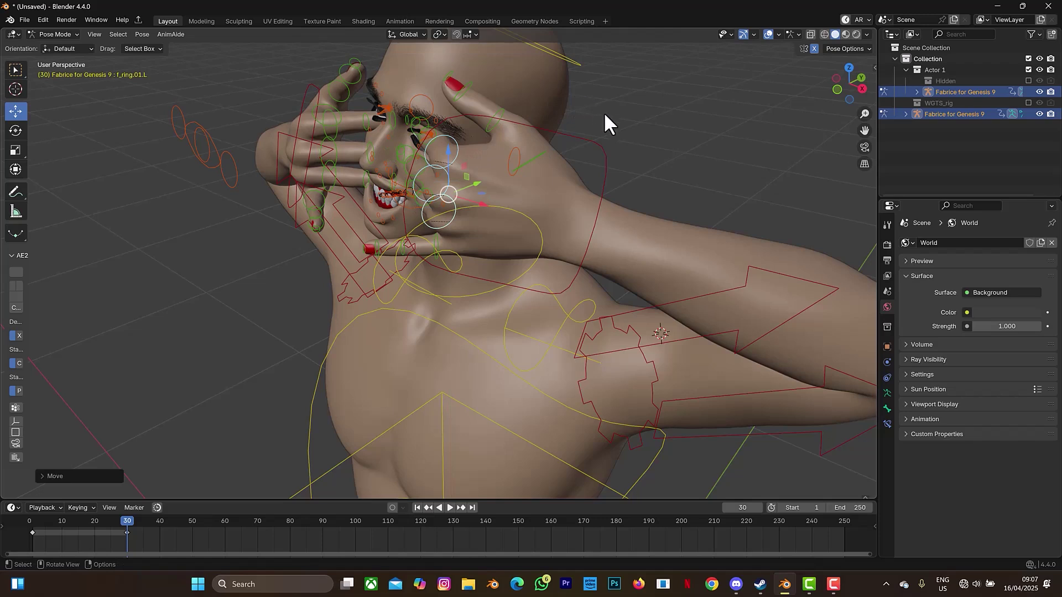
# Try to rotate the mid-joint controls of the left middle and ring fingers about global Z.
pyautogui.moveTo(835, 83)
pyautogui.mouseDown()
pyautogui.moveTo(813, 87)
pyautogui.moveTo(838, 85)
pyautogui.mouseUp()
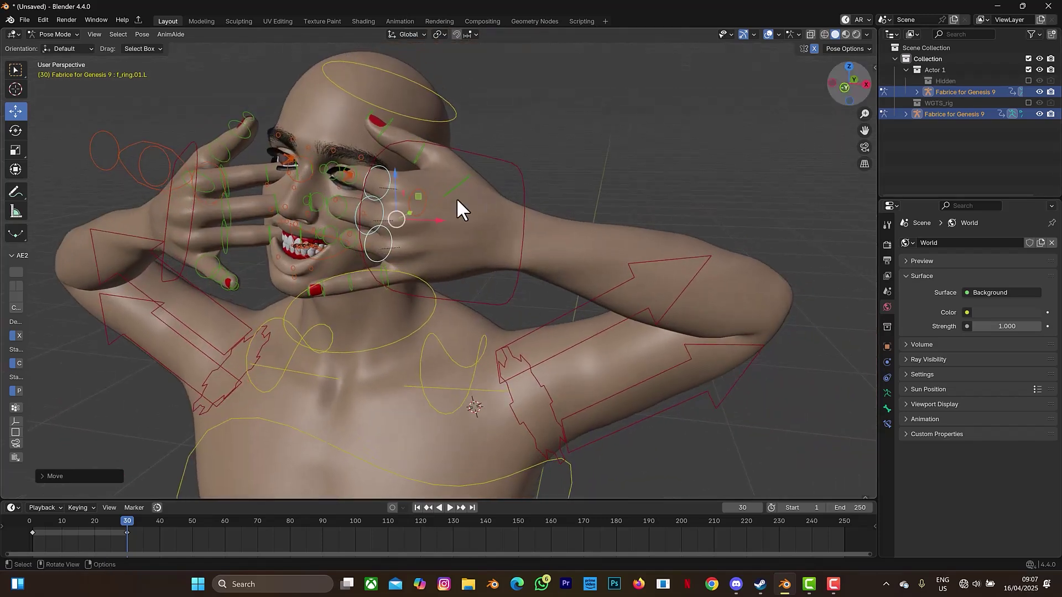
pyautogui.click(340, 197)
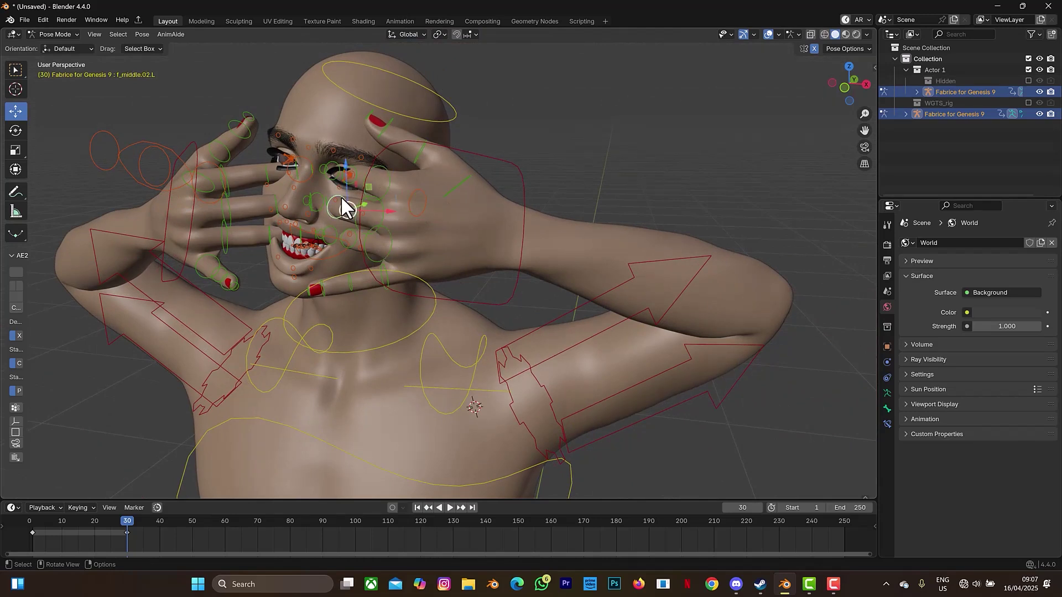
pyautogui.keyDown('shift'); pyautogui.click(343, 244); pyautogui.keyUp('shift')
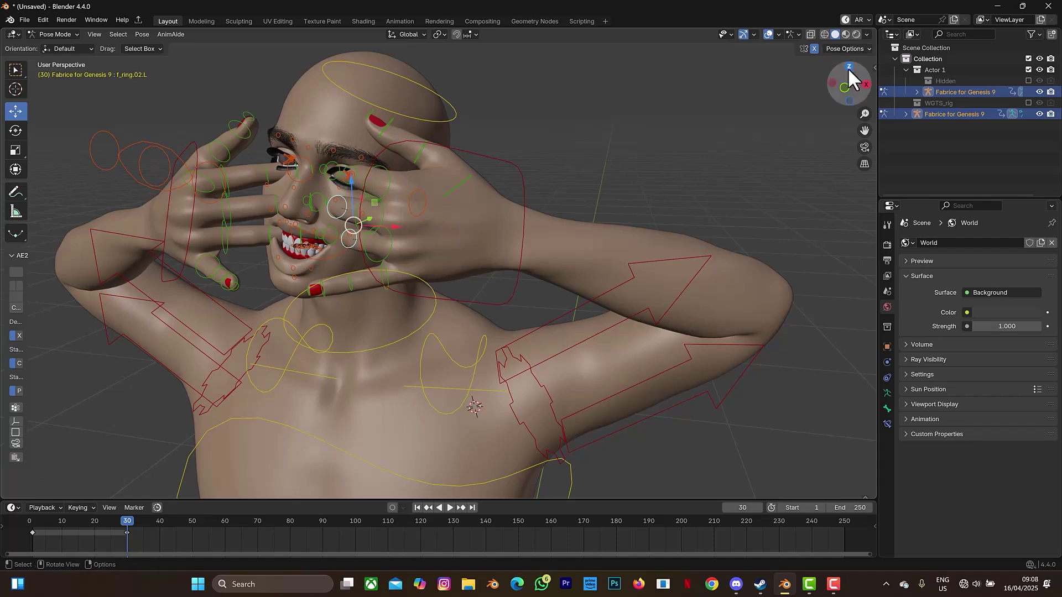
pyautogui.moveTo(848, 82); pyautogui.dragTo(837, 85)
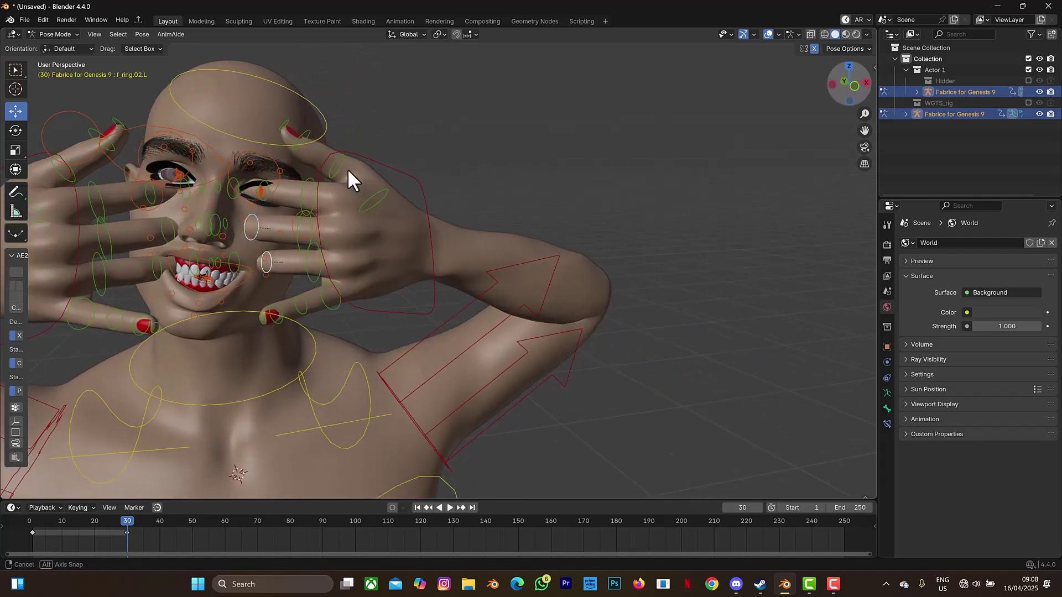
pyautogui.click(261, 197)
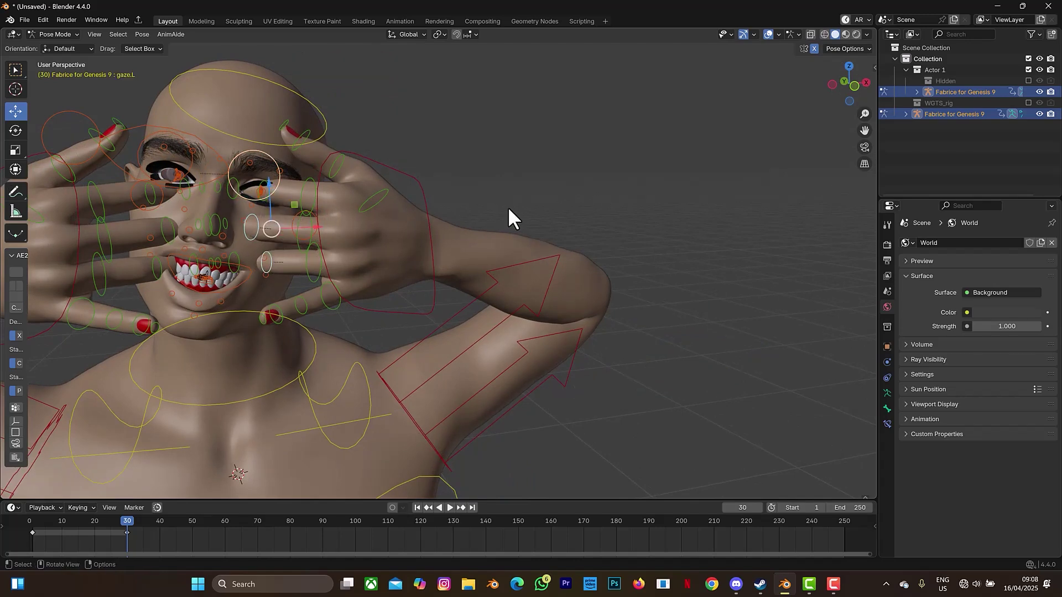
pyautogui.press('r')
pyautogui.press('z')
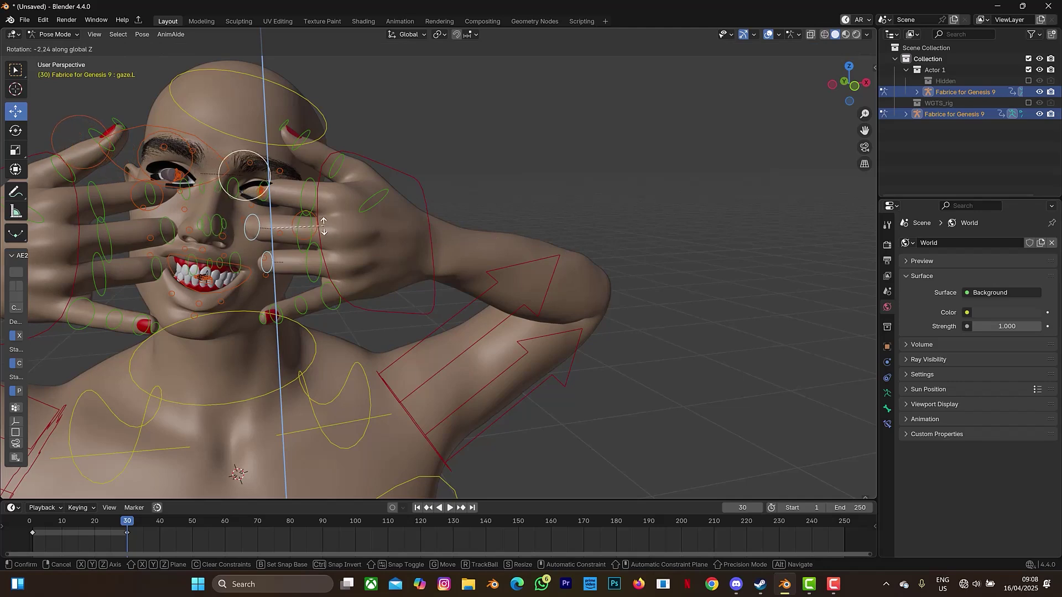
pyautogui.click(305, 223)
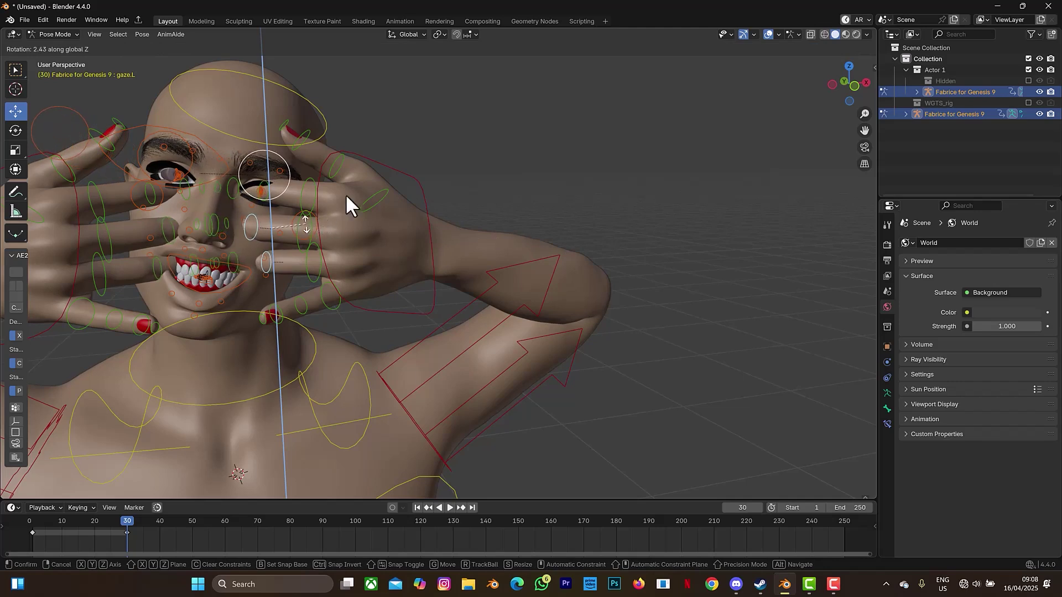
pyautogui.hotkey('ctrl', 'z')
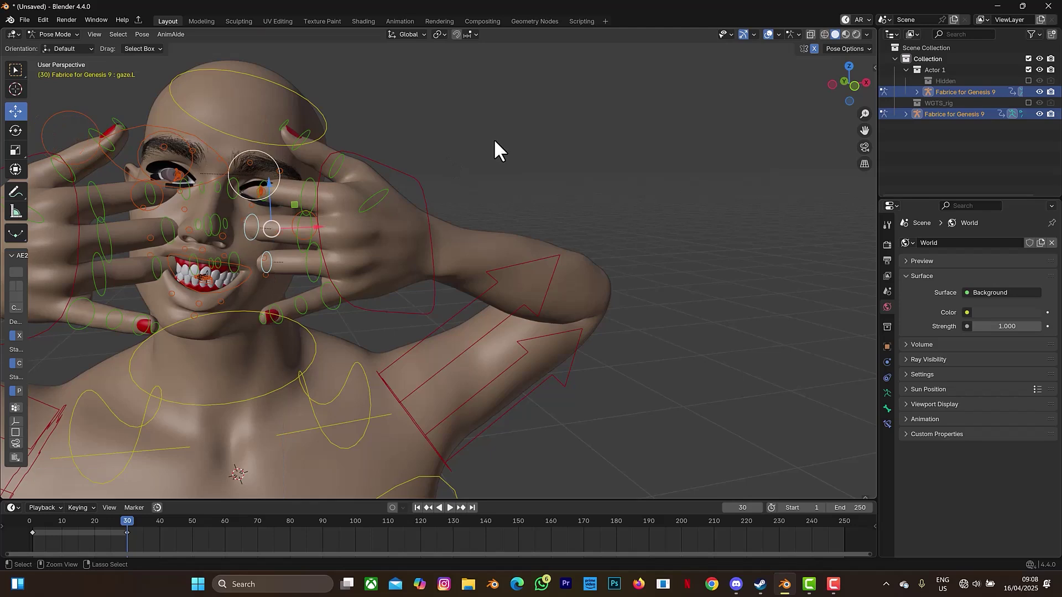
# Move the left hand IK control outward so the hand clears the face.
pyautogui.click(429, 224)
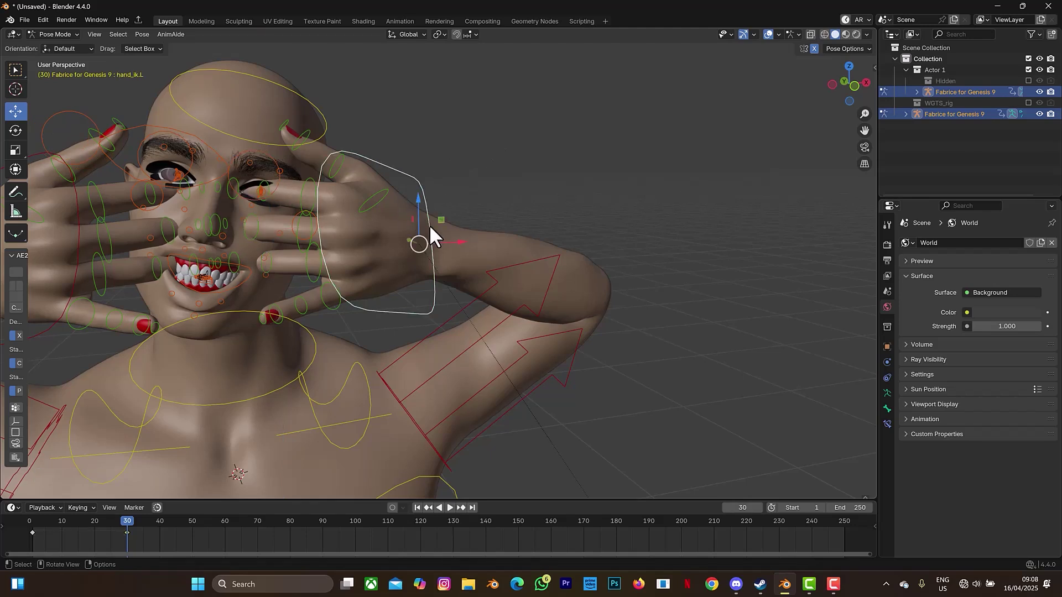
pyautogui.press('g')
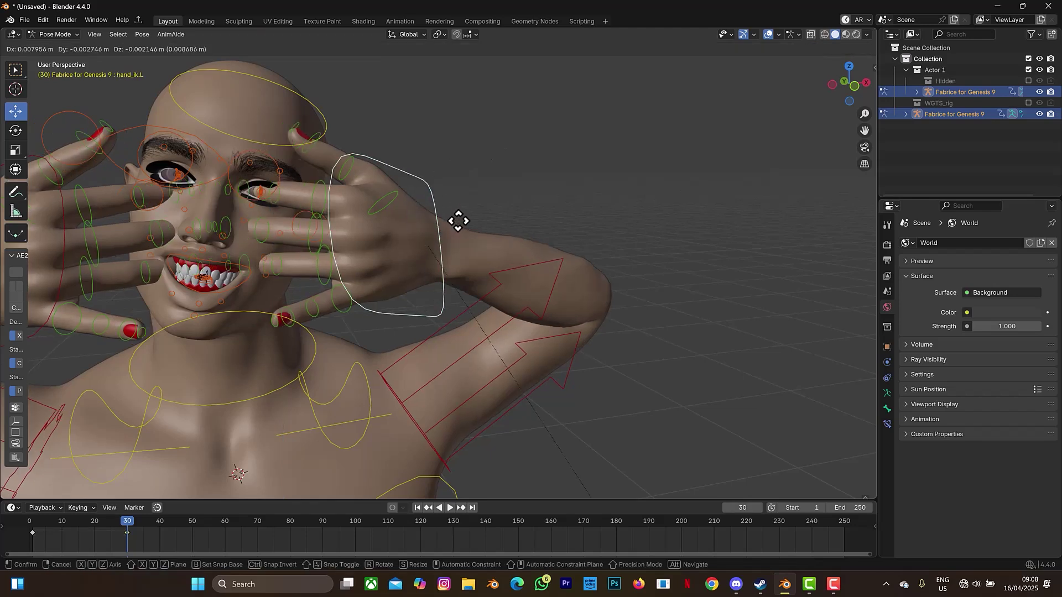
pyautogui.click(505, 220)
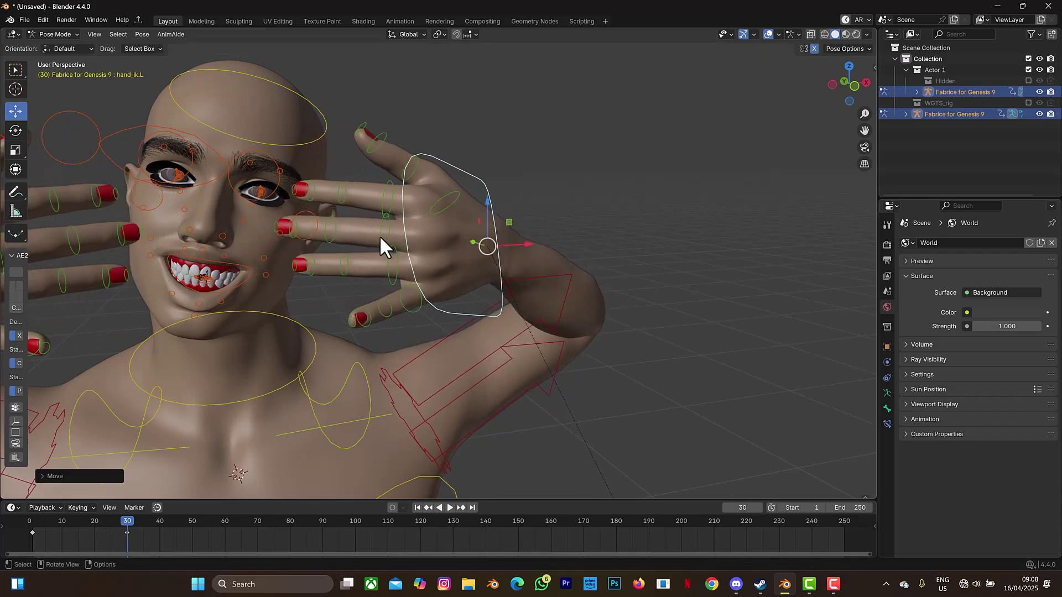
# Rotate the mid-joint controls of the left ring, middle and index fingers about global Z, and bend them further toward the palm.
pyautogui.click(348, 266)
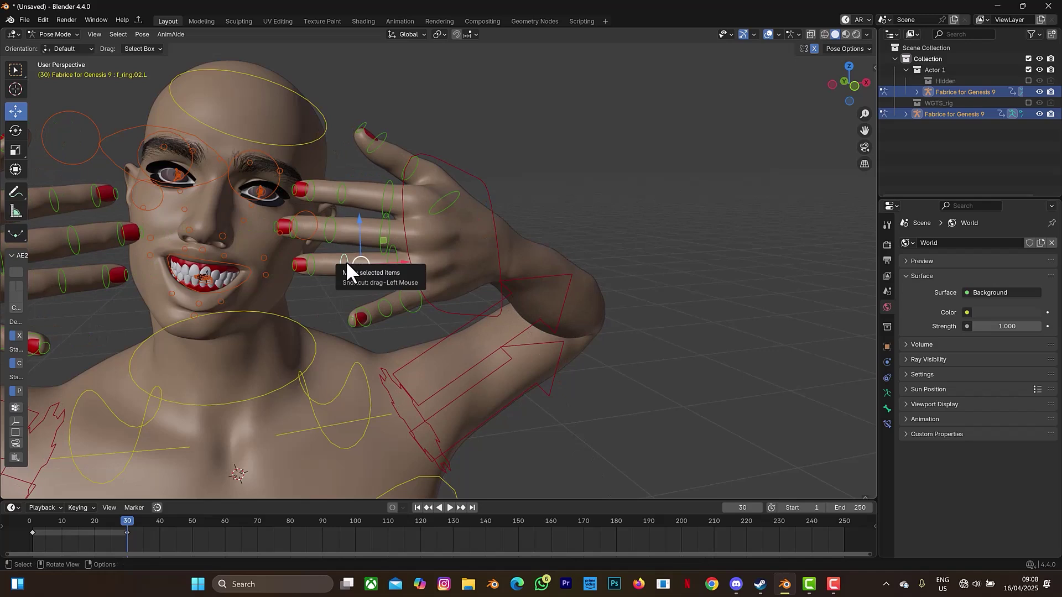
pyautogui.keyDown('shift'); pyautogui.click(342, 203); pyautogui.keyUp('shift')
pyautogui.keyDown('shift'); pyautogui.click(344, 194); pyautogui.keyUp('shift')
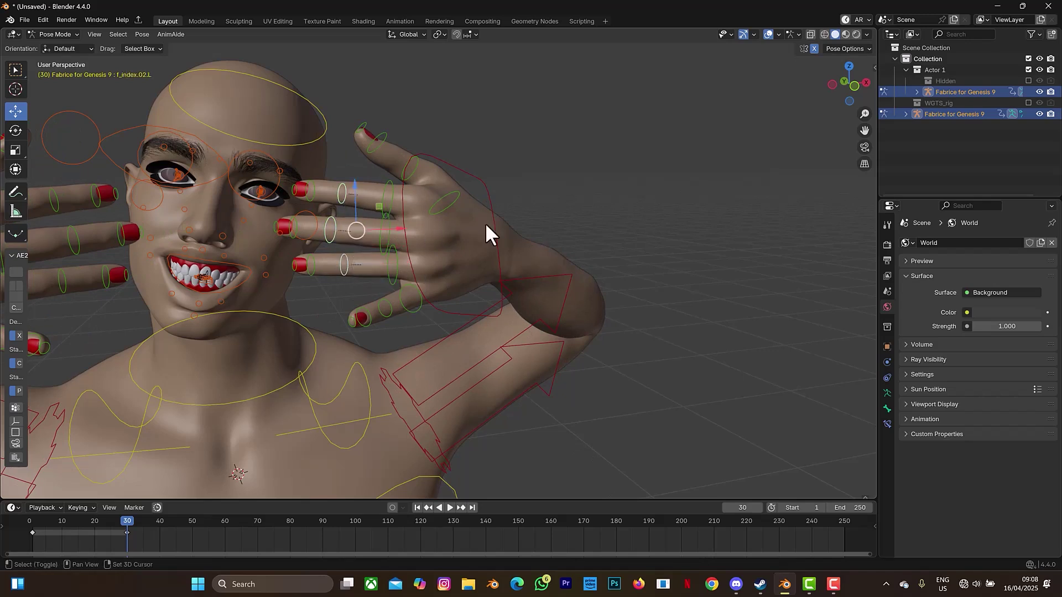
pyautogui.press('r')
pyautogui.press('z')
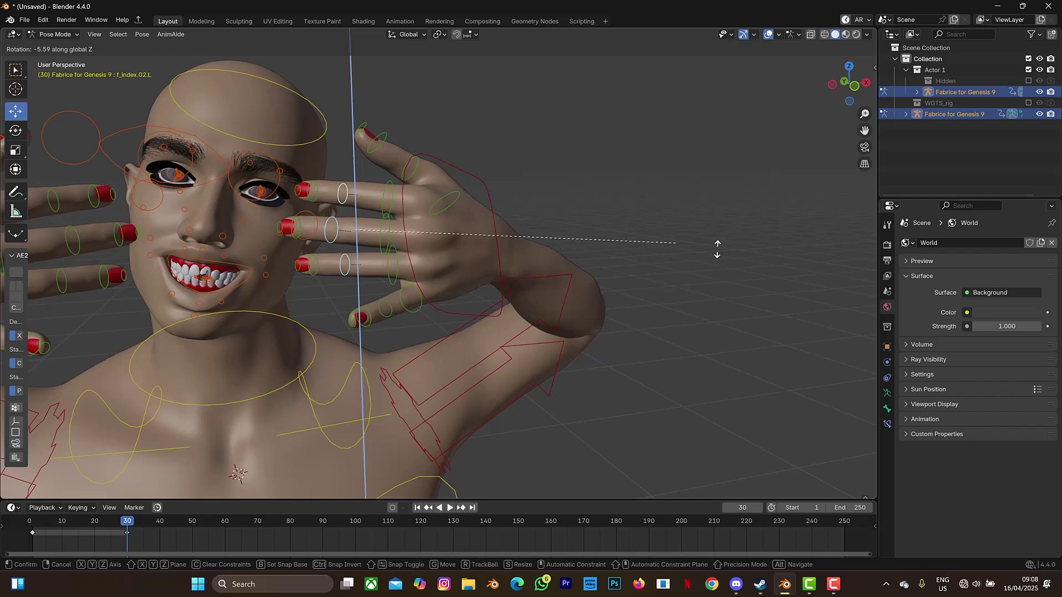
pyautogui.press('Return')
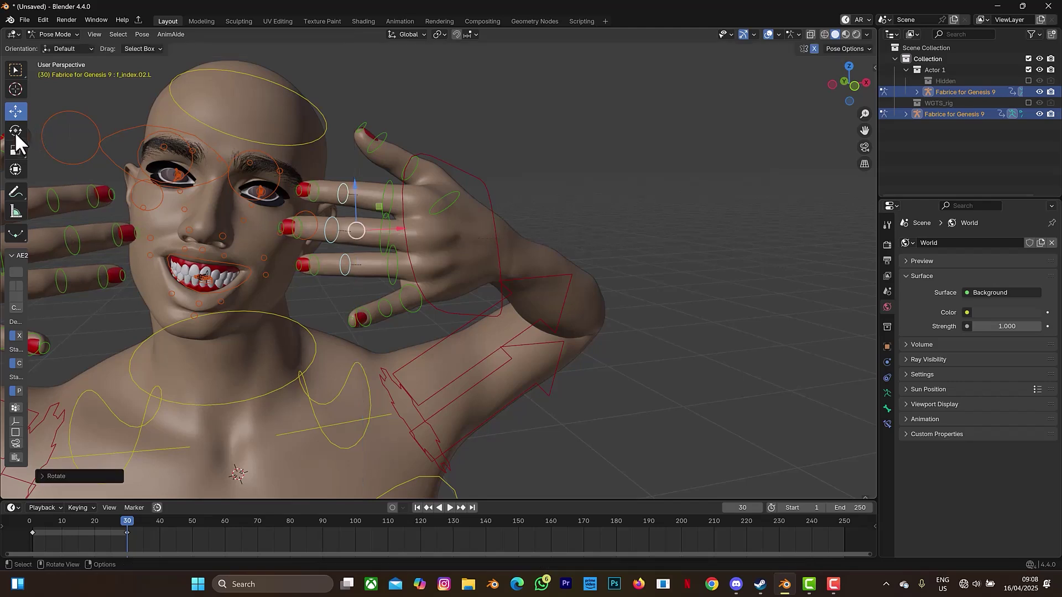
pyautogui.press('r')
pyautogui.moveTo(382, 232)
pyautogui.mouseDown()
pyautogui.moveTo(344, 237)
pyautogui.moveTo(378, 225)
pyautogui.mouseUp()
# Rotate the fingertip controls of the left middle, index and ring fingers by about -100 degrees around global Z to curl them inward.
pyautogui.moveTo(851, 84); pyautogui.dragTo(810, 84)
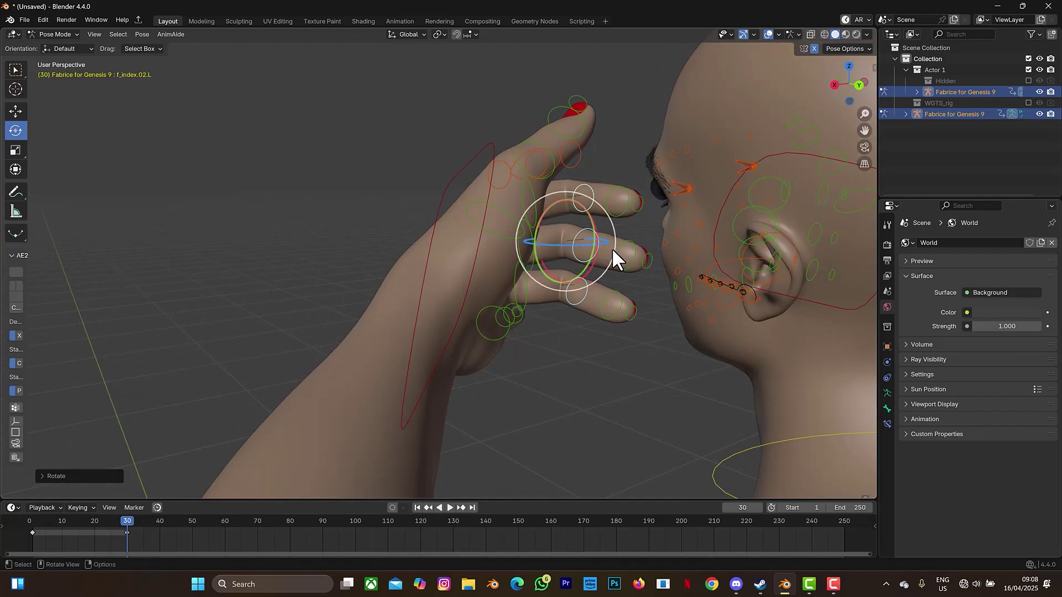
pyautogui.click(615, 221)
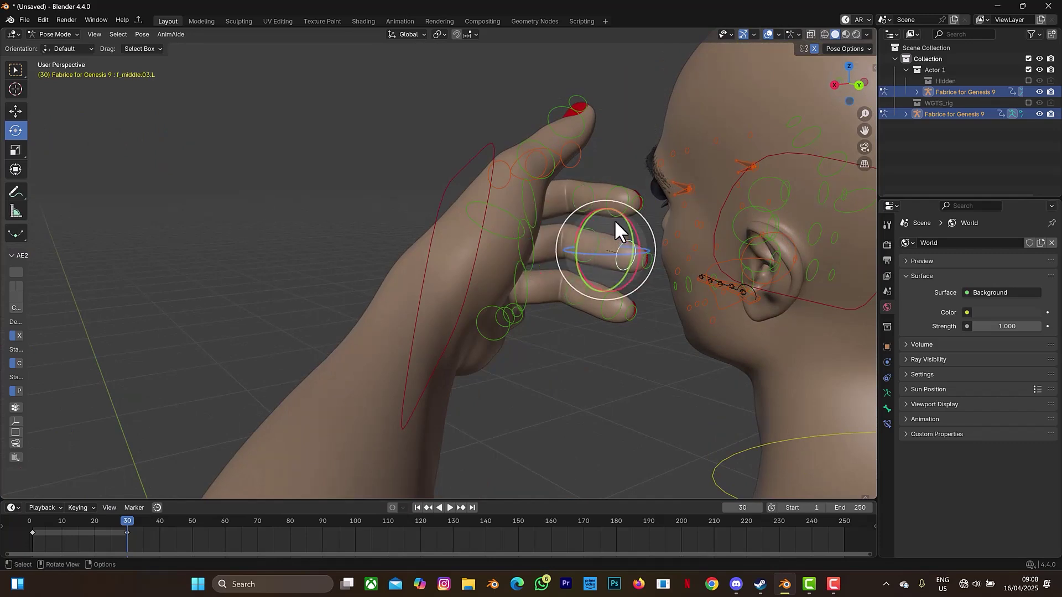
pyautogui.keyDown('shift'); pyautogui.click(610, 196); pyautogui.keyUp('shift')
pyautogui.keyDown('shift'); pyautogui.click(599, 307); pyautogui.keyUp('shift')
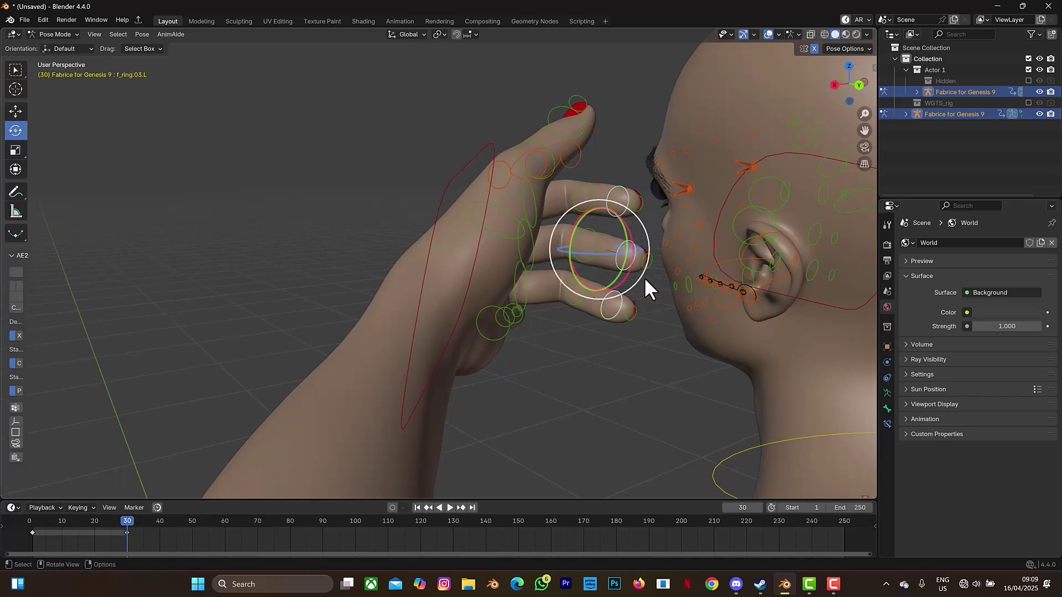
pyautogui.press('r')
pyautogui.press('z')
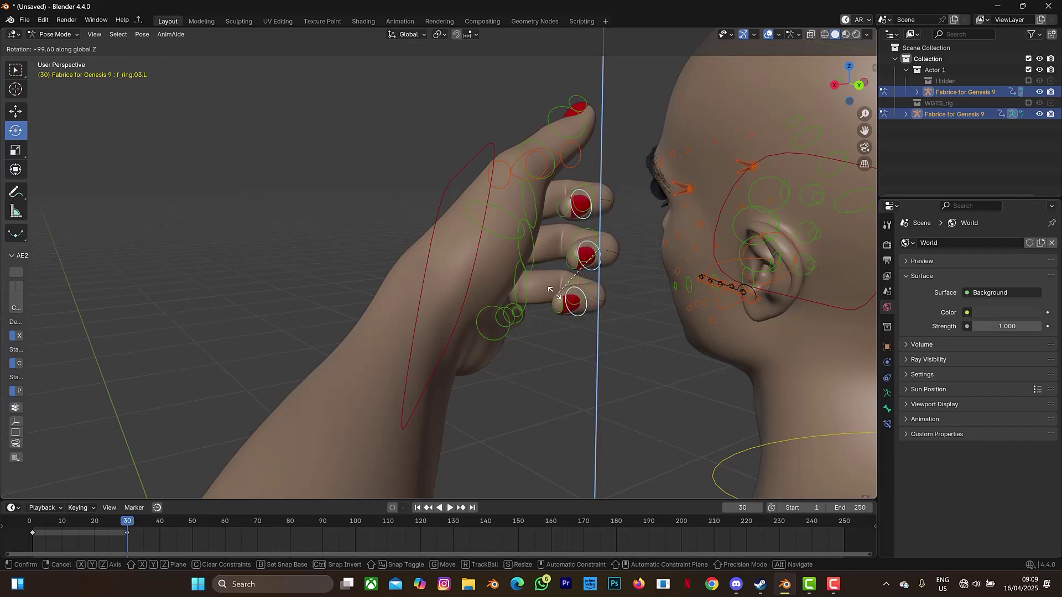
pyautogui.click(673, 270)
pyautogui.press('r')
pyautogui.press('z')
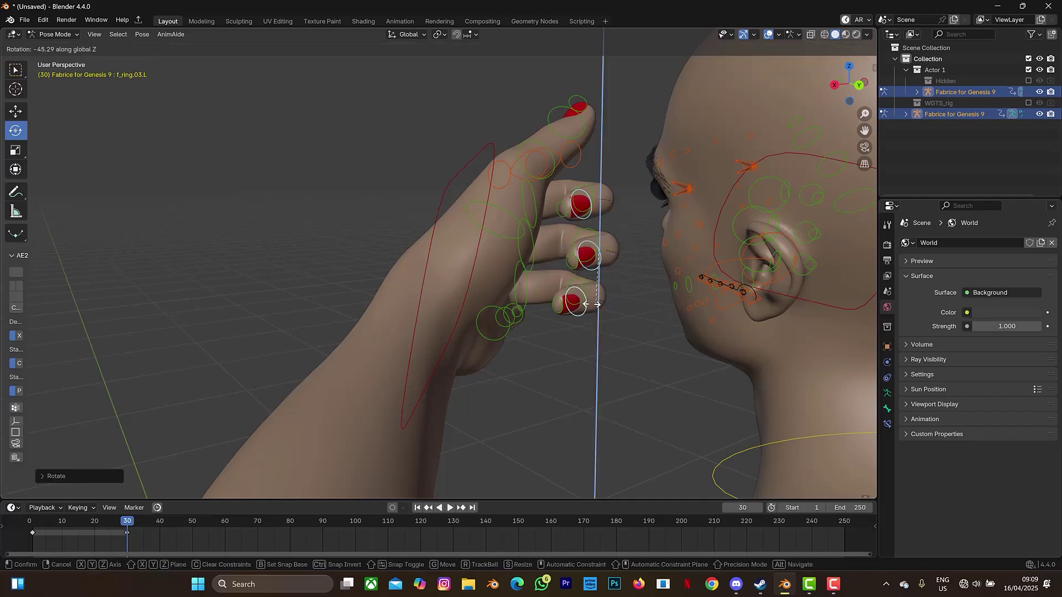
pyautogui.click(883, 72)
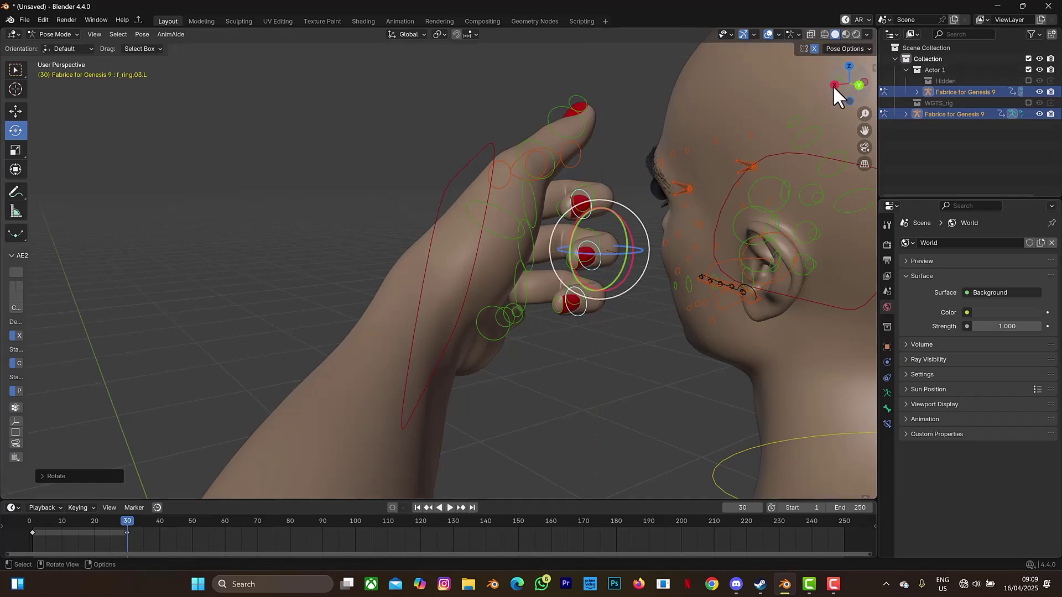
pyautogui.moveTo(855, 82); pyautogui.dragTo(808, 116)
pyautogui.click(444, 180)
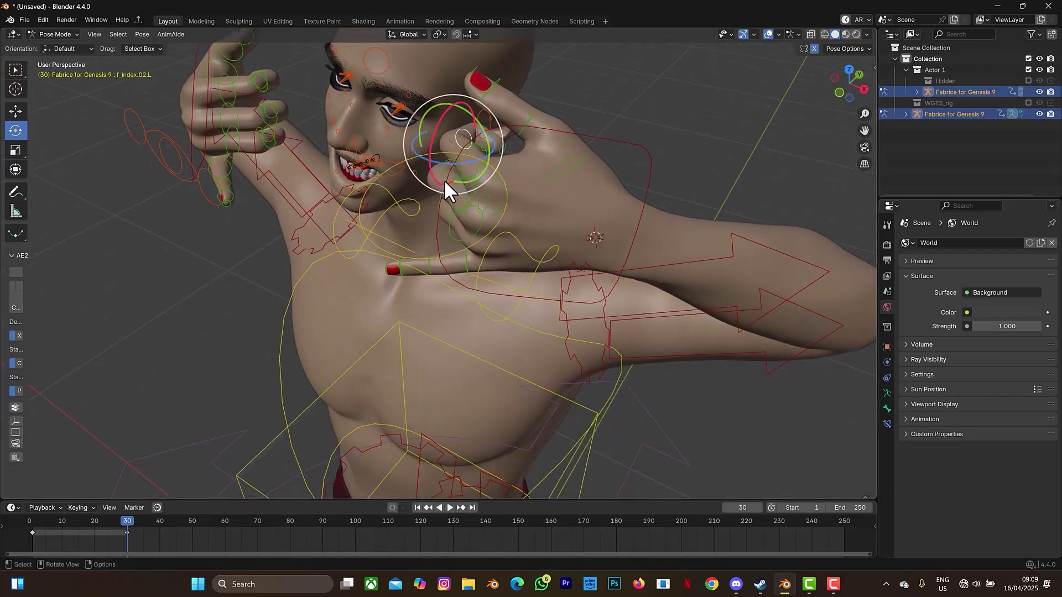
pyautogui.click(442, 173)
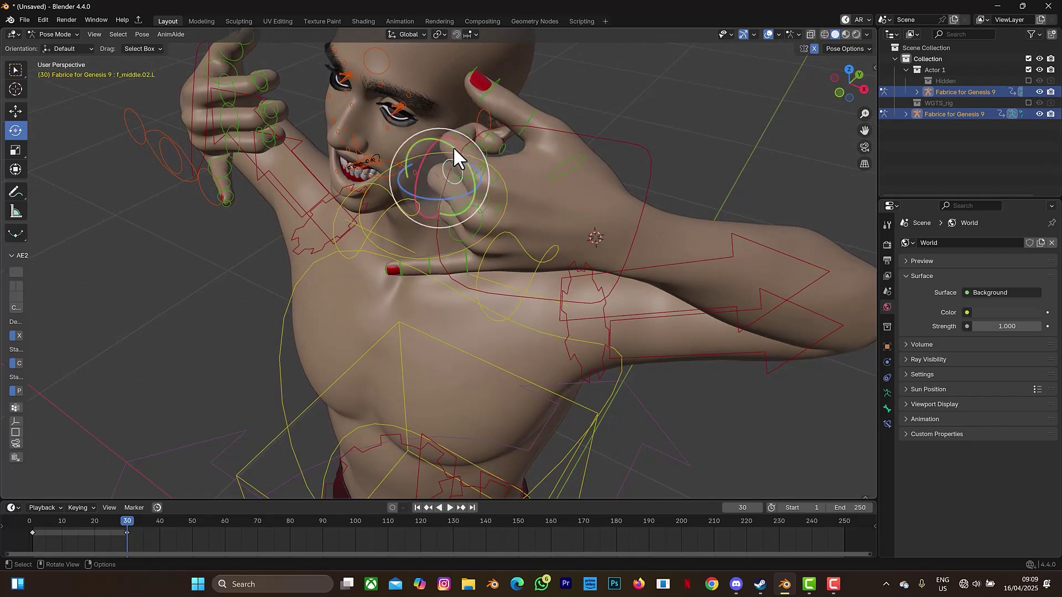
pyautogui.click(456, 137)
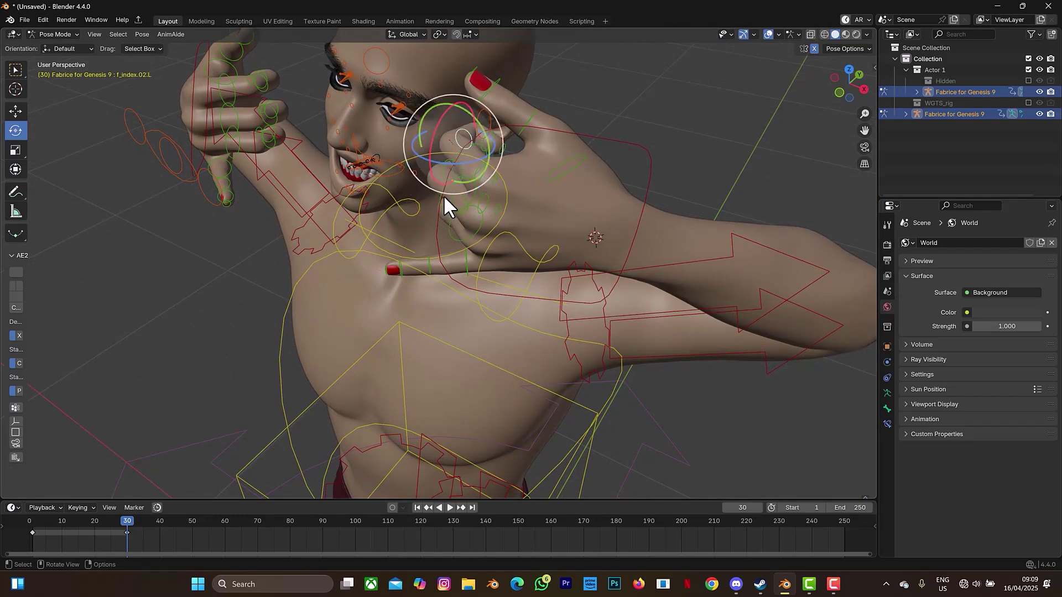
pyautogui.click(444, 175)
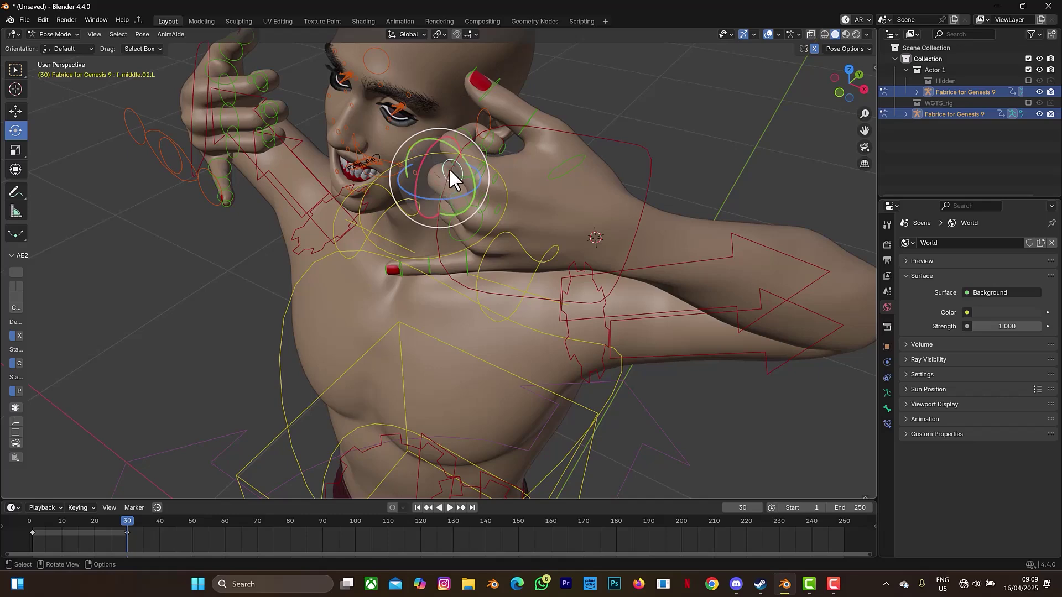
pyautogui.moveTo(844, 89); pyautogui.dragTo(795, 95)
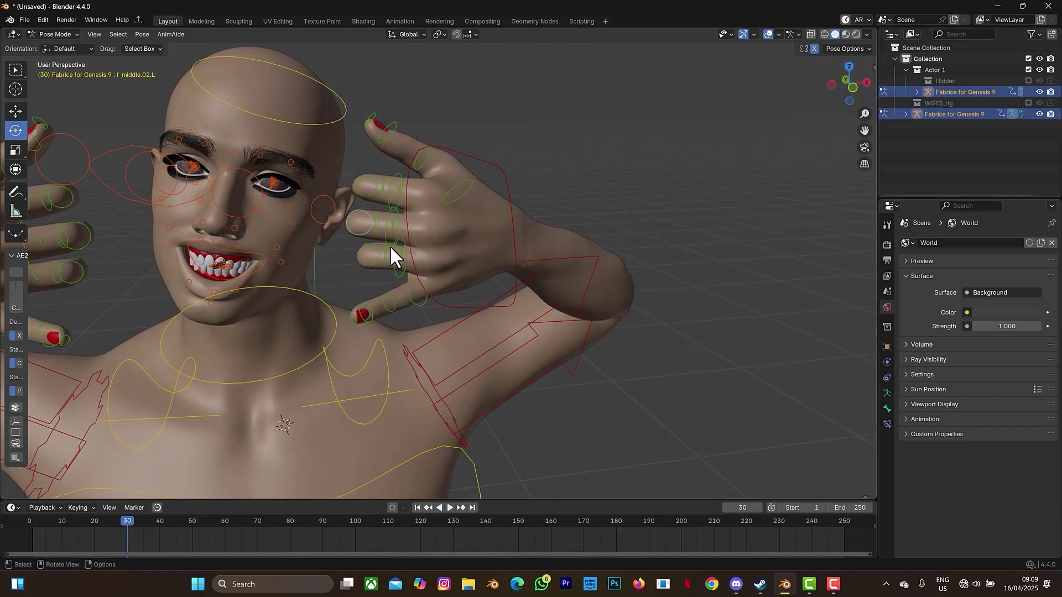
pyautogui.click(361, 261)
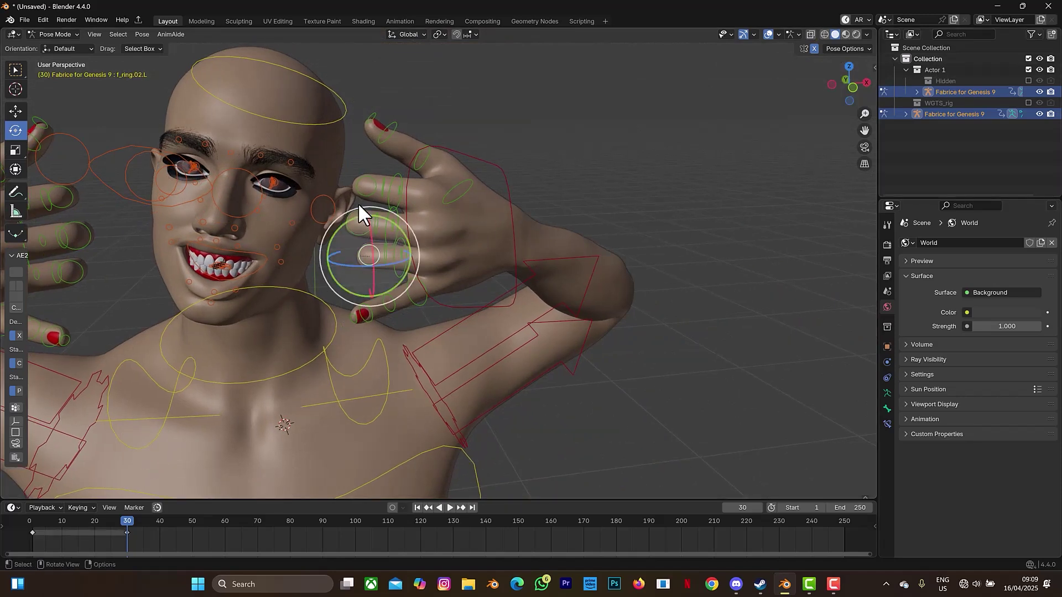
# Rotate the mid-joint controls of the left index, middle and ring fingers together about global Z.
pyautogui.click(359, 190)
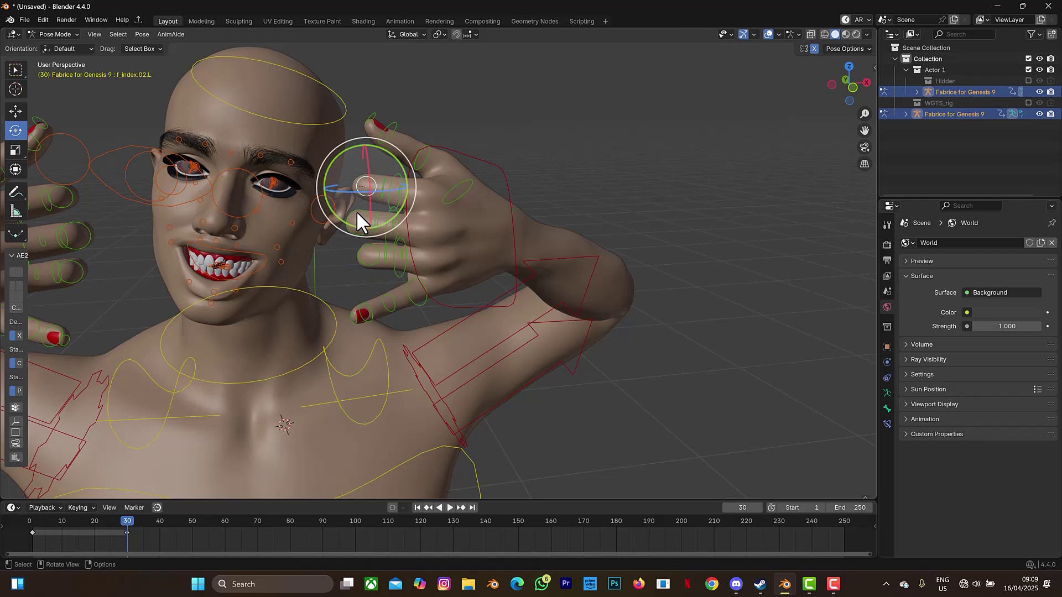
pyautogui.press('shift')
pyautogui.keyDown('shift'); pyautogui.click(369, 253); pyautogui.keyUp('shift')
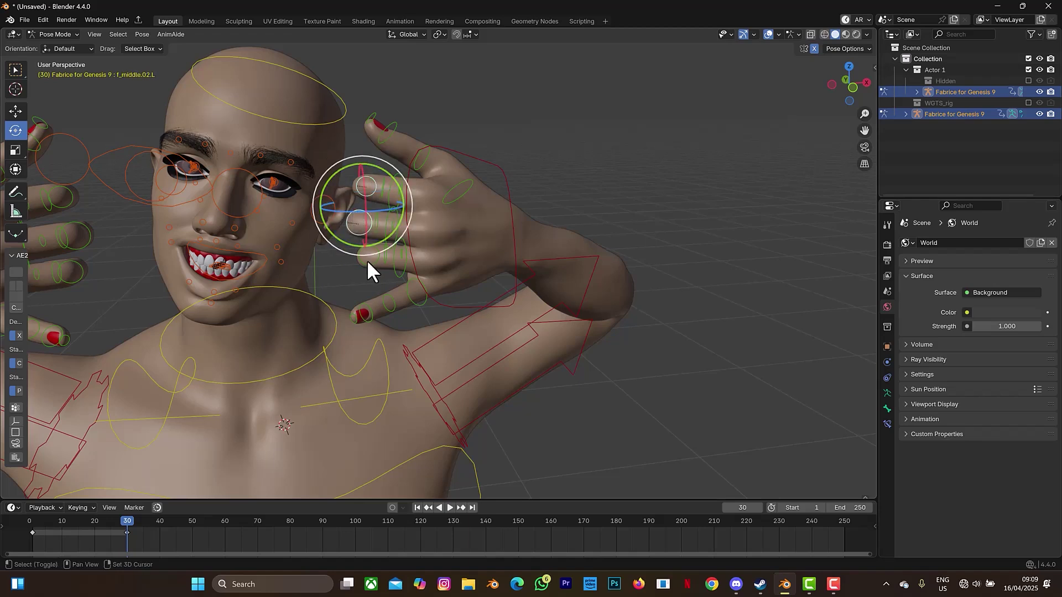
pyautogui.click(367, 260)
pyautogui.moveTo(852, 81); pyautogui.dragTo(794, 93)
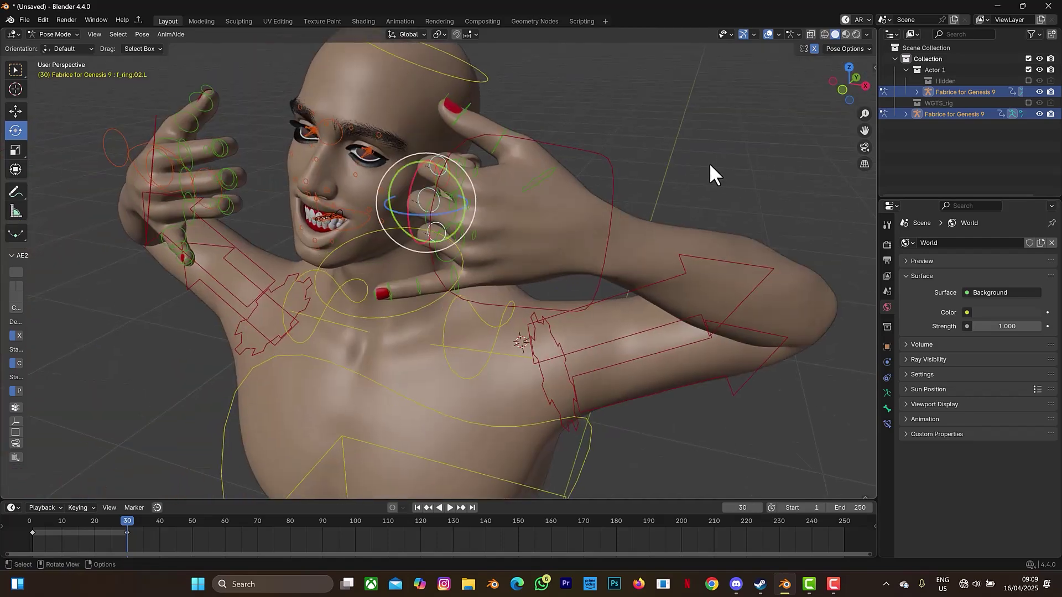
pyautogui.press('r')
pyautogui.press('z')
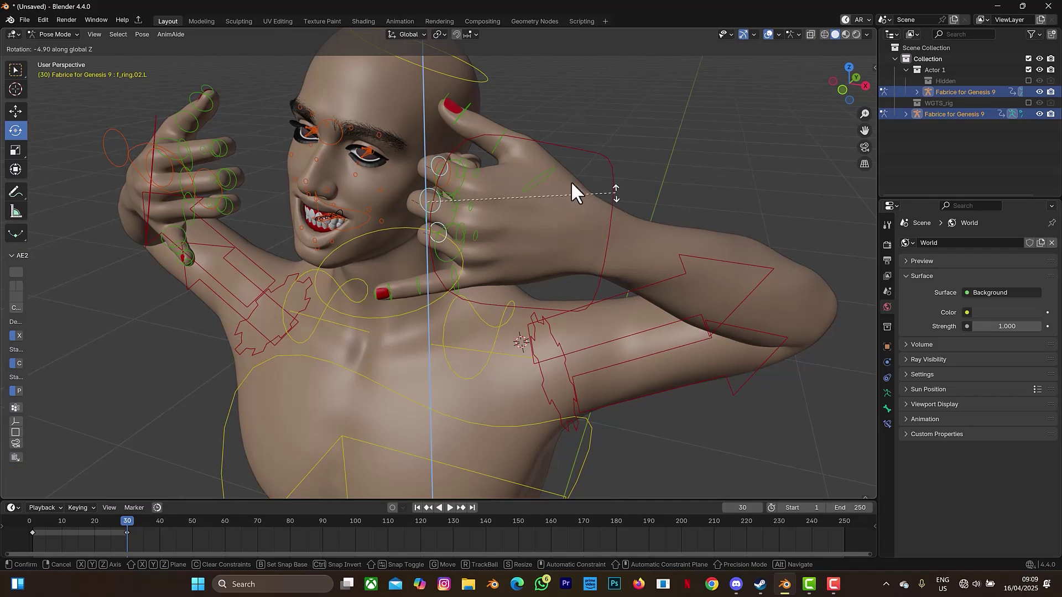
pyautogui.click(582, 182)
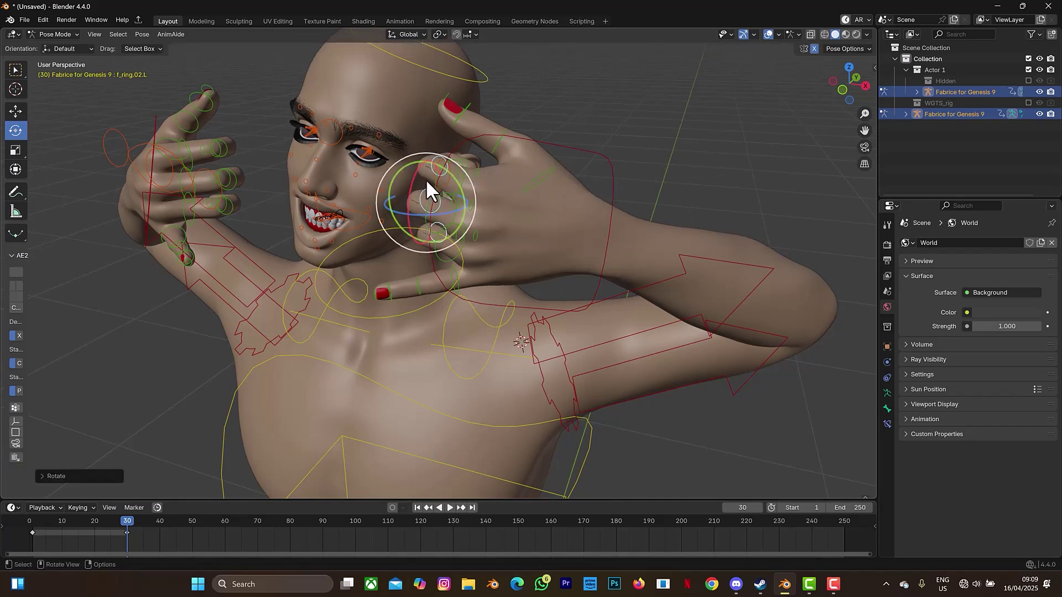
pyautogui.click(457, 173)
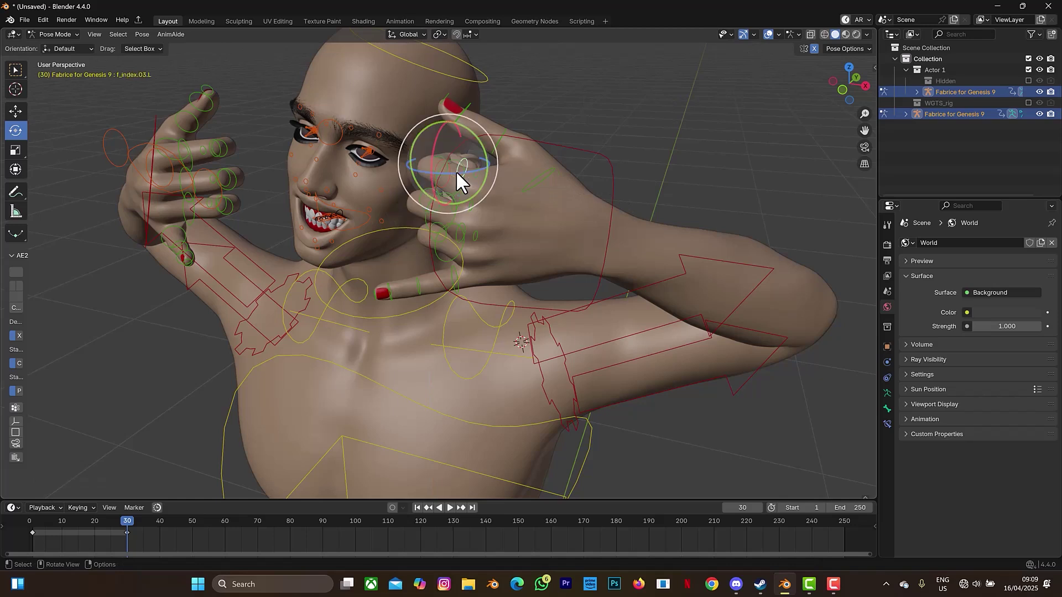
pyautogui.keyDown('shift'); pyautogui.click(450, 197); pyautogui.keyUp('shift')
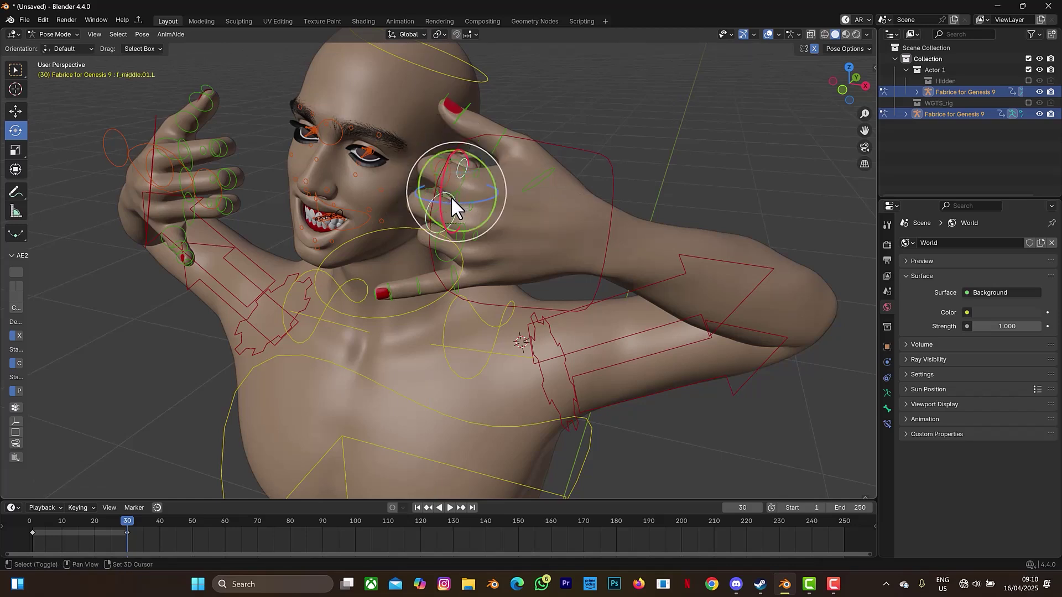
pyautogui.click(792, 85)
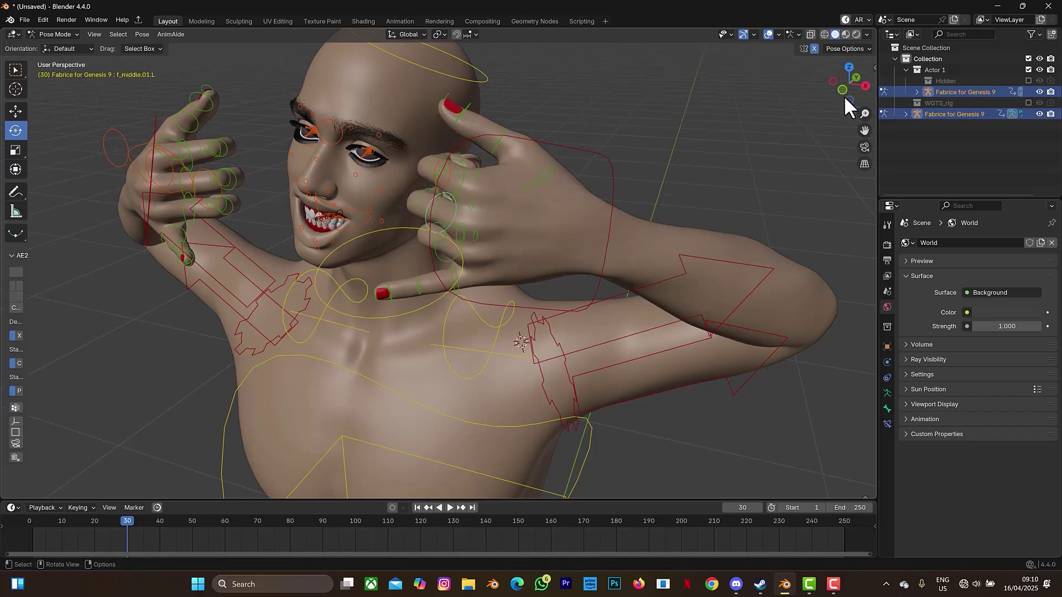
# Rotate the base-joint controls of the left middle, index and ring fingers together about global Z to curl the fingers inward.
pyautogui.moveTo(842, 85); pyautogui.dragTo(829, 83)
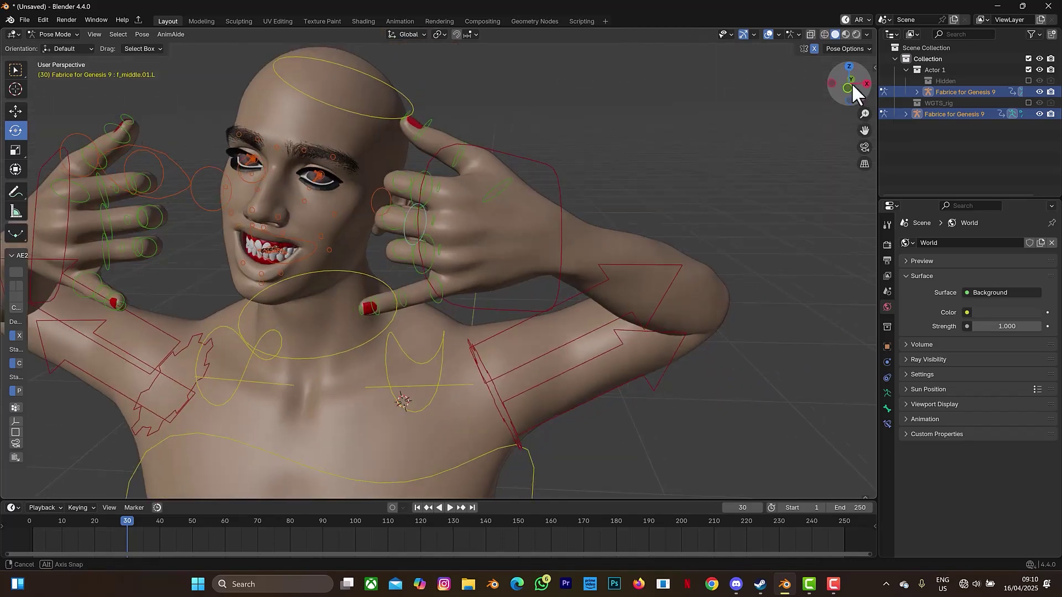
pyautogui.keyDown('shift'); pyautogui.click(408, 211); pyautogui.keyUp('shift')
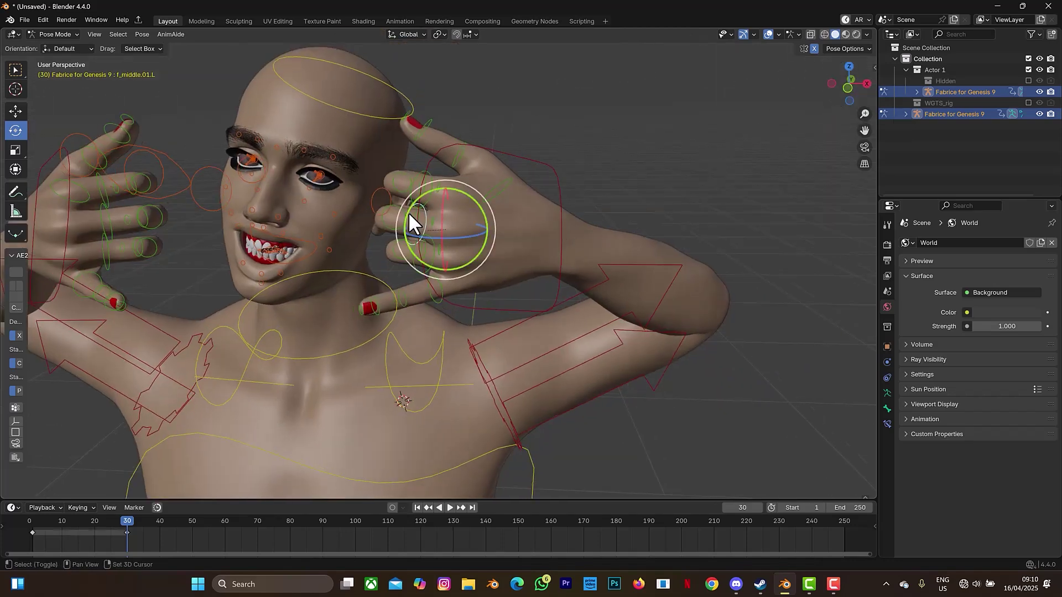
pyautogui.keyDown('shift'); pyautogui.click(413, 180); pyautogui.keyUp('shift')
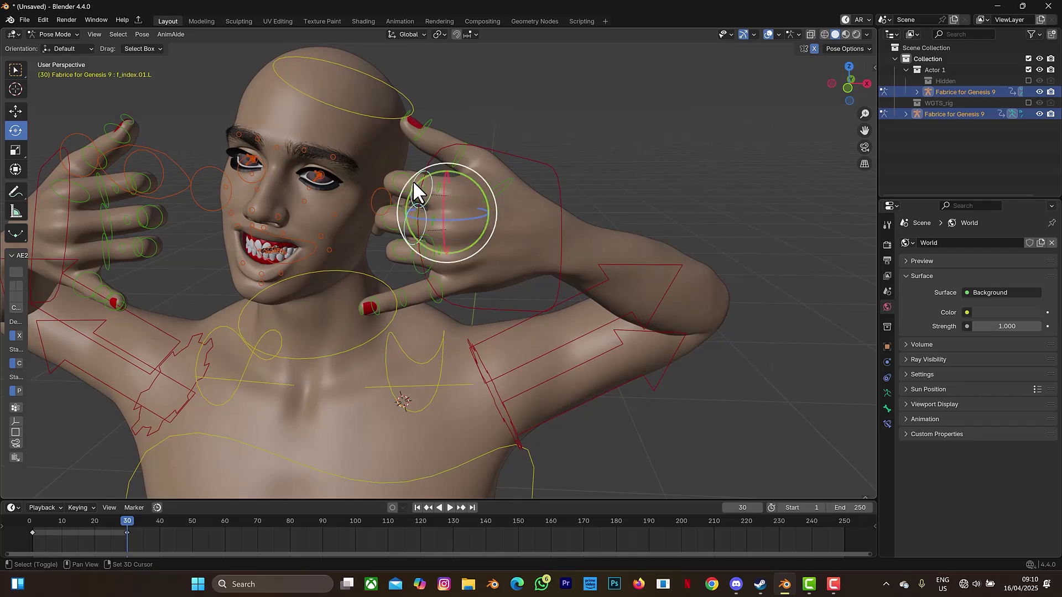
pyautogui.keyDown('shift'); pyautogui.click(414, 263); pyautogui.keyUp('shift')
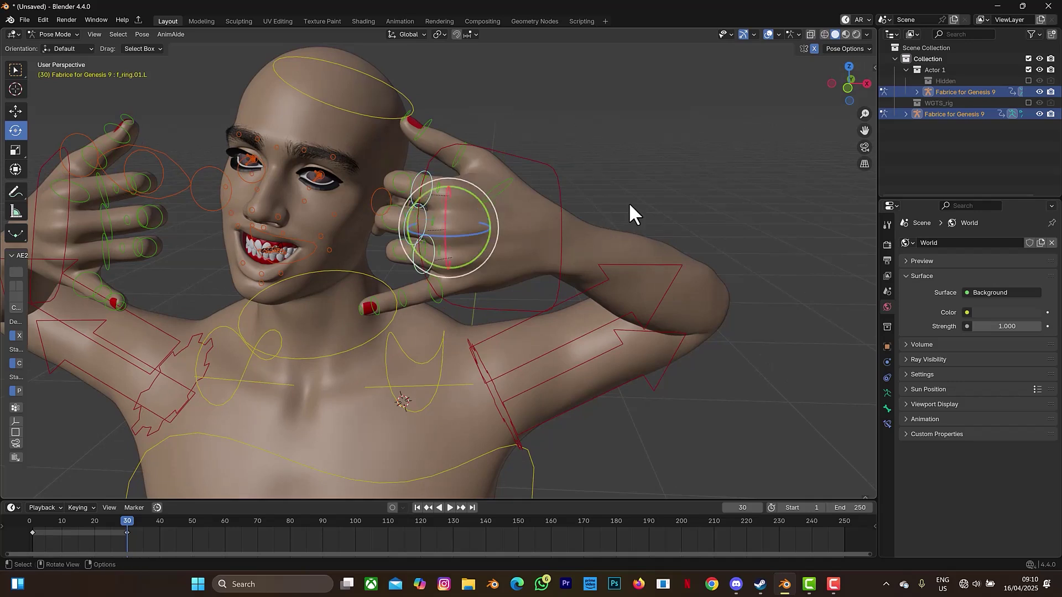
pyautogui.press('r')
pyautogui.press('z')
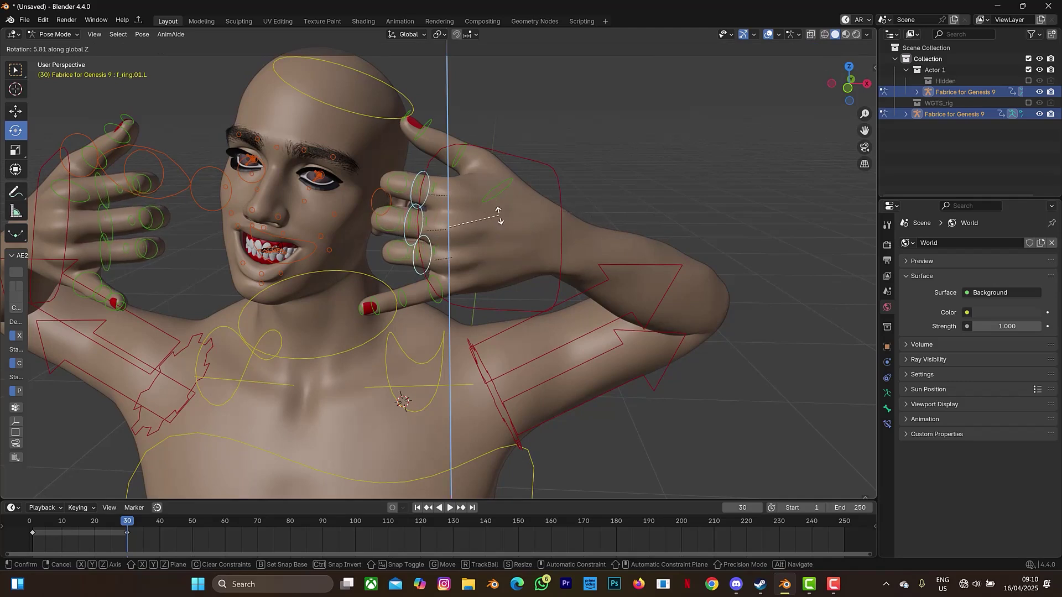
pyautogui.click(617, 230)
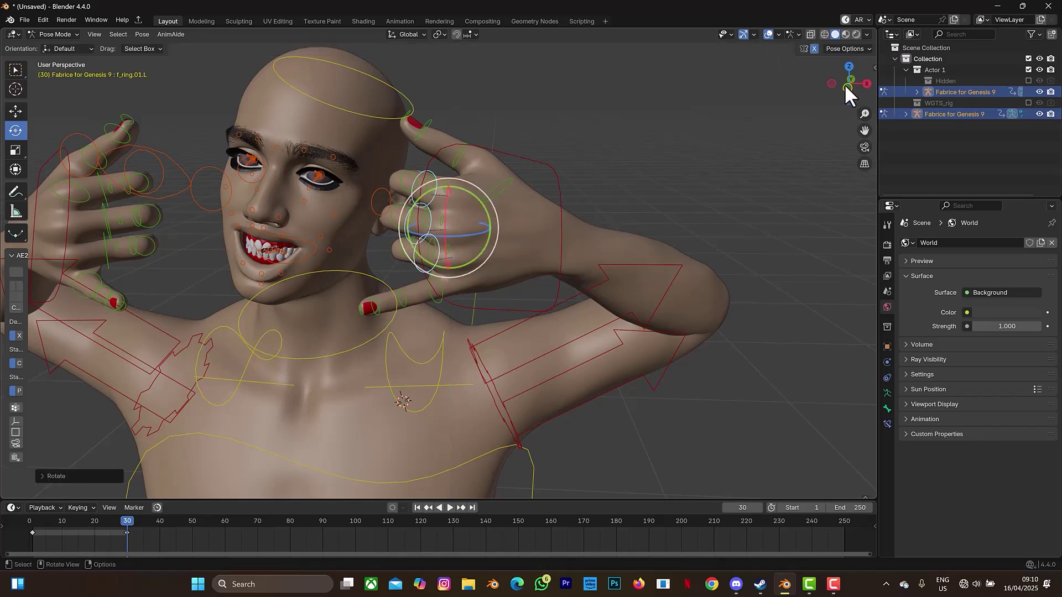
# Try rotating only the left index finger's base-joint control about global Z twice, undoing each attempt.
pyautogui.moveTo(845, 85); pyautogui.dragTo(889, 71)
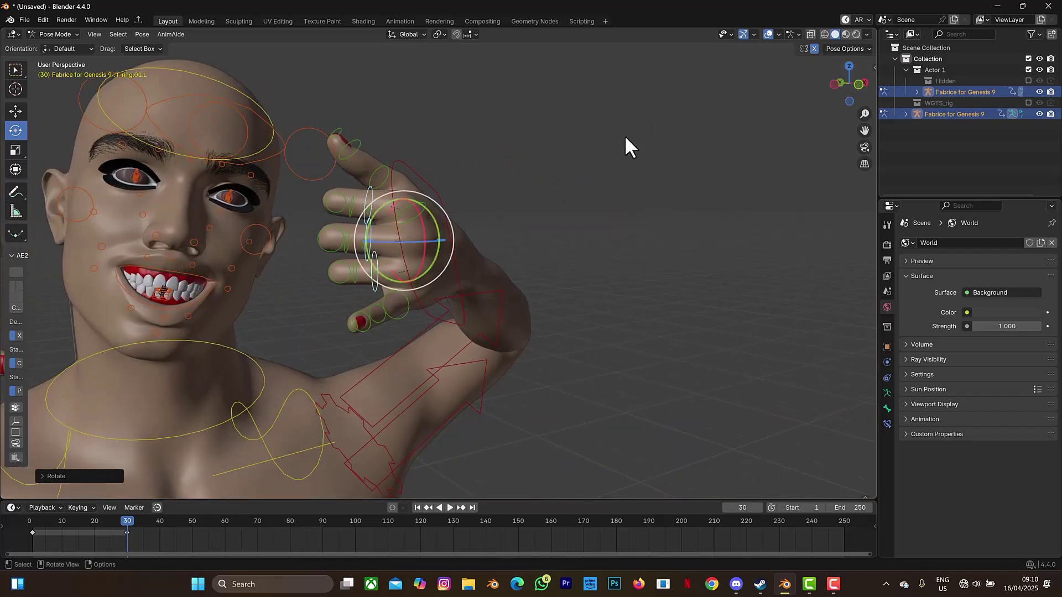
pyautogui.click(366, 207)
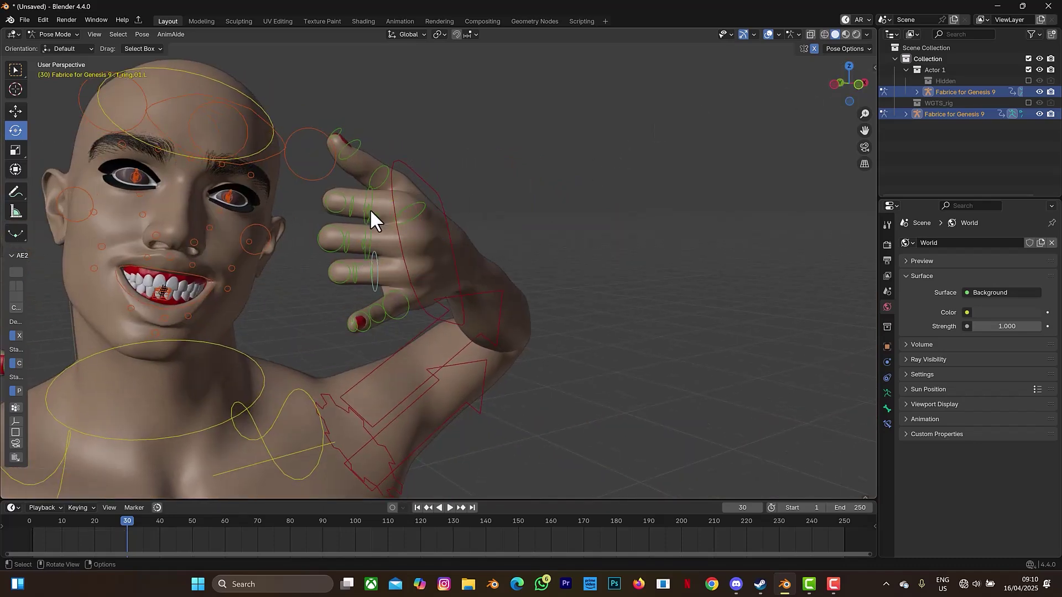
pyautogui.click(368, 211)
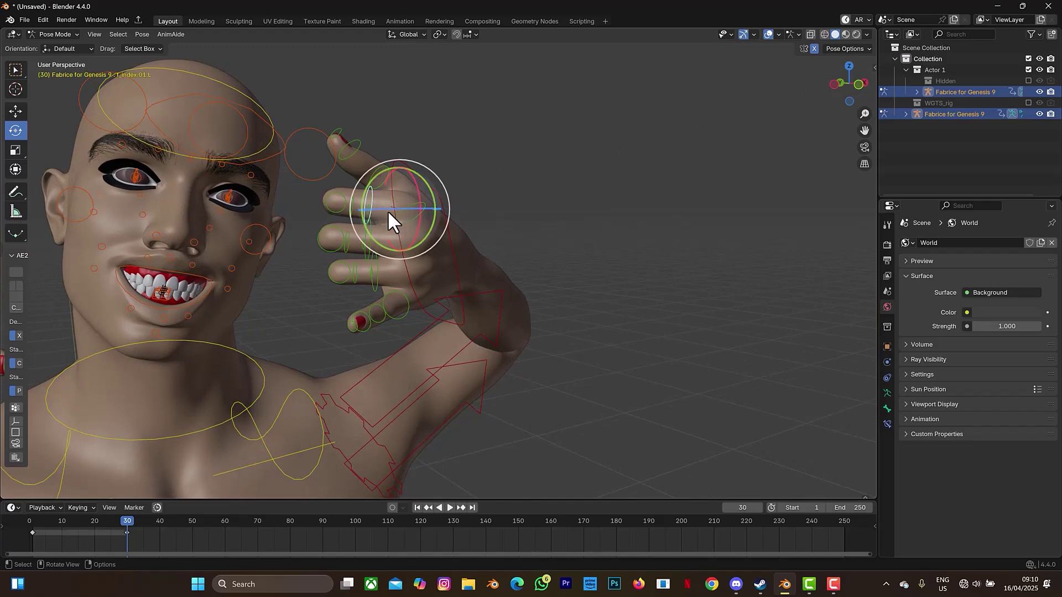
pyautogui.press('r')
pyautogui.press('z')
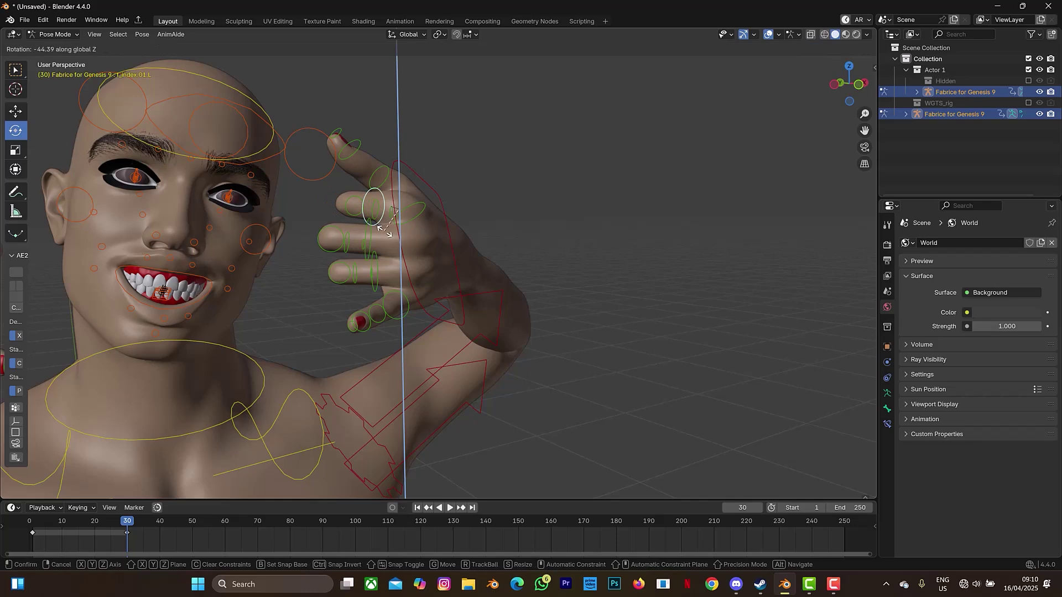
pyautogui.click(834, 117)
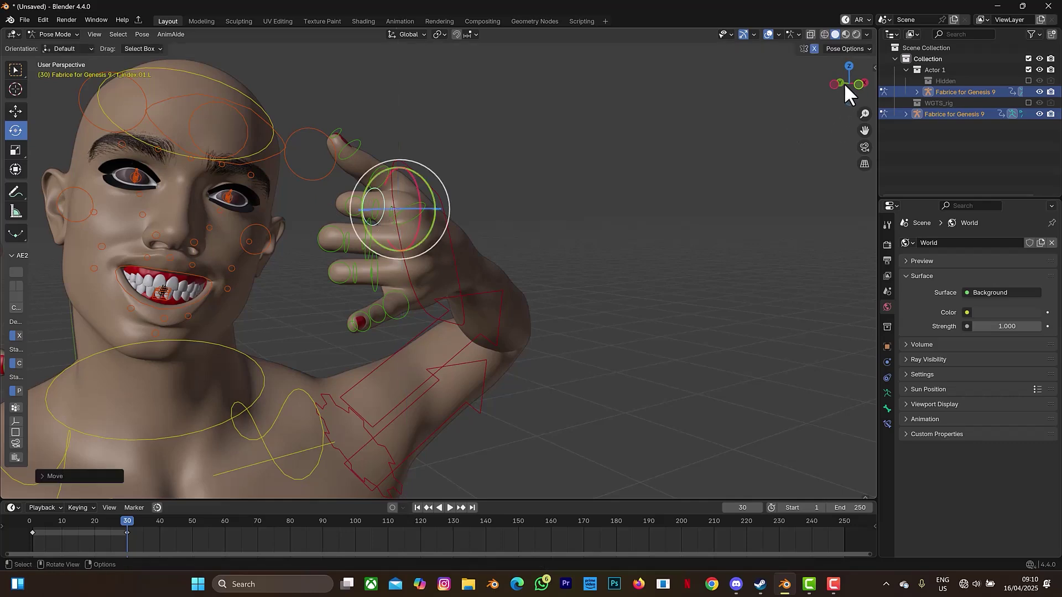
pyautogui.moveTo(393, 209); pyautogui.dragTo(376, 155, button='middle')
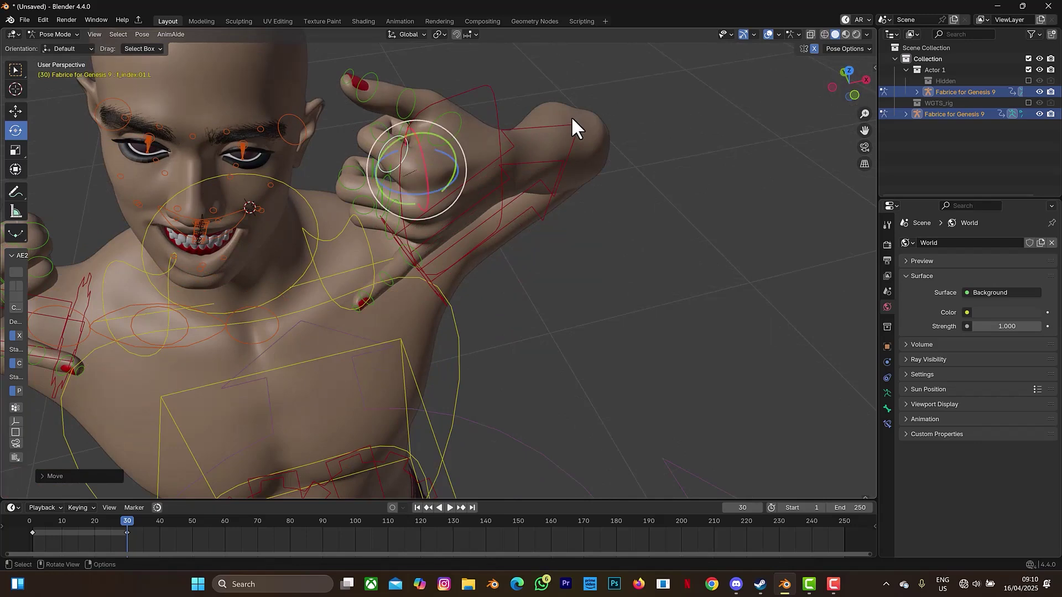
pyautogui.hotkey('ctrl', 'z')
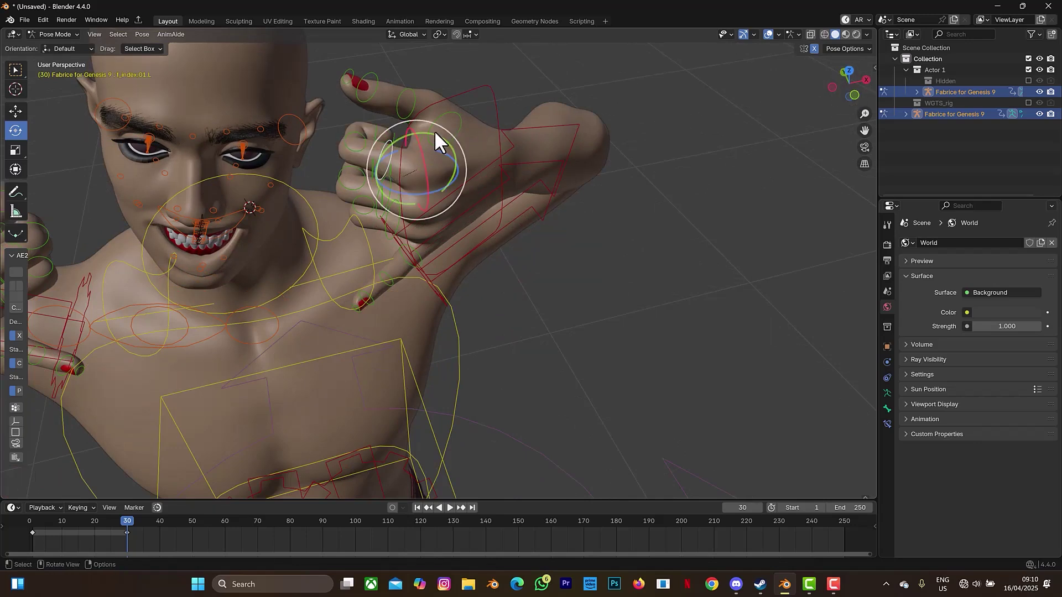
pyautogui.press('r')
pyautogui.press('z')
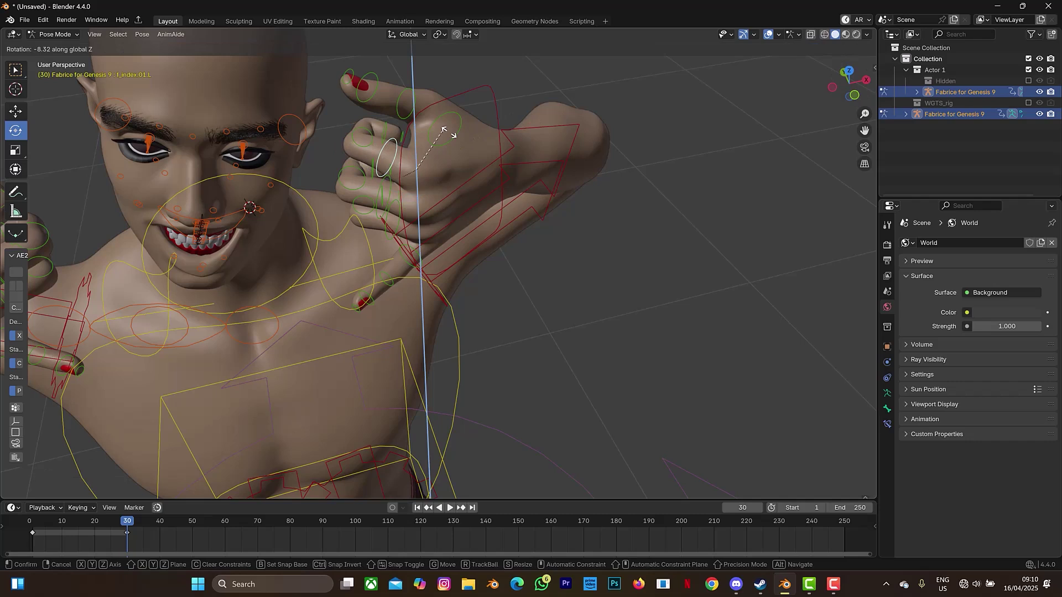
pyautogui.click(387, 191)
pyautogui.hotkey('ctrl', 'z')
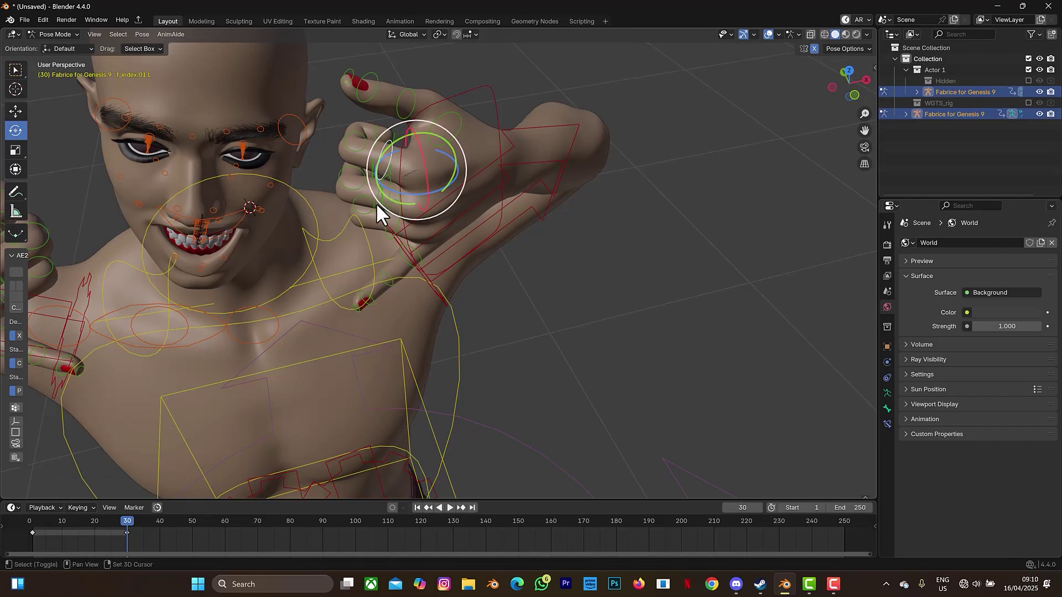
# Add the left middle and ring base-joint controls to the selected index one and rotate all three about global Z toward the palm.
pyautogui.click(376, 204)
pyautogui.click(386, 226)
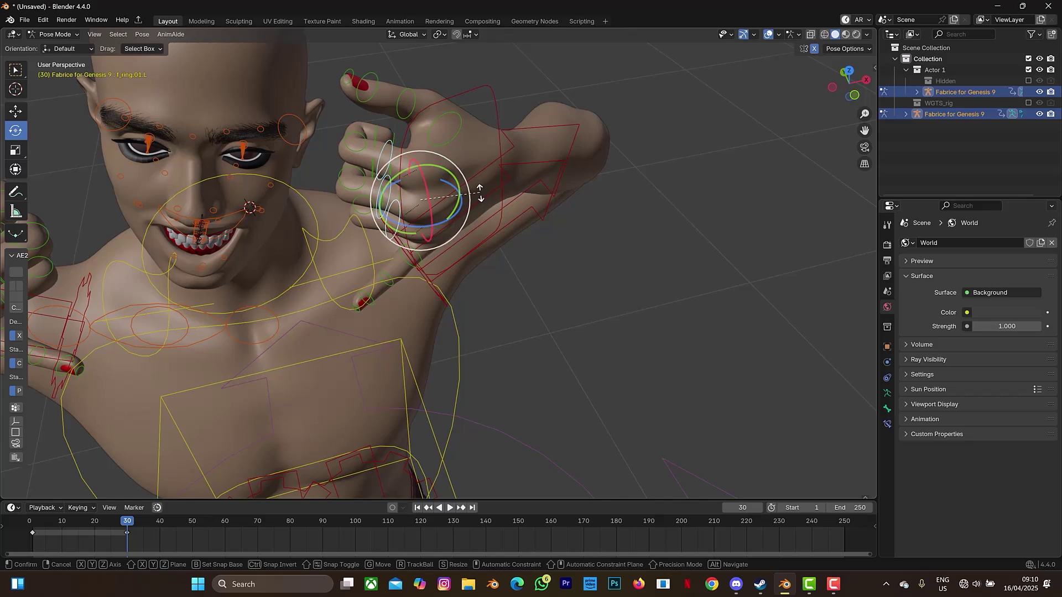
pyautogui.press('r')
pyautogui.press('z')
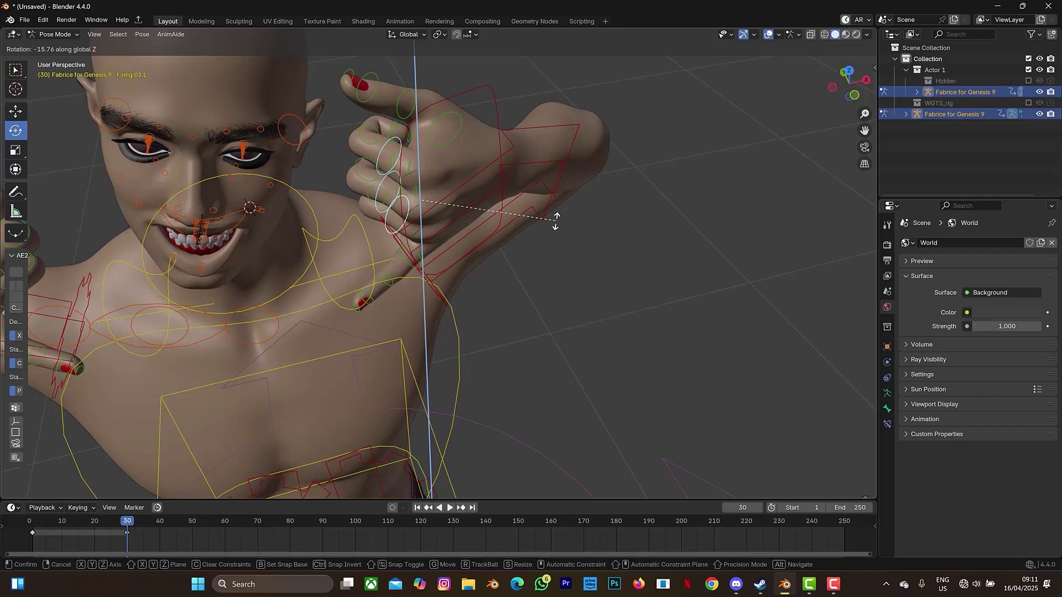
pyautogui.rightClick(854, 87)
# Select only the left index finger's base-joint control and rotate it slightly down toward the middle finger.
pyautogui.moveTo(442, 266); pyautogui.dragTo(403, 246, button='middle')
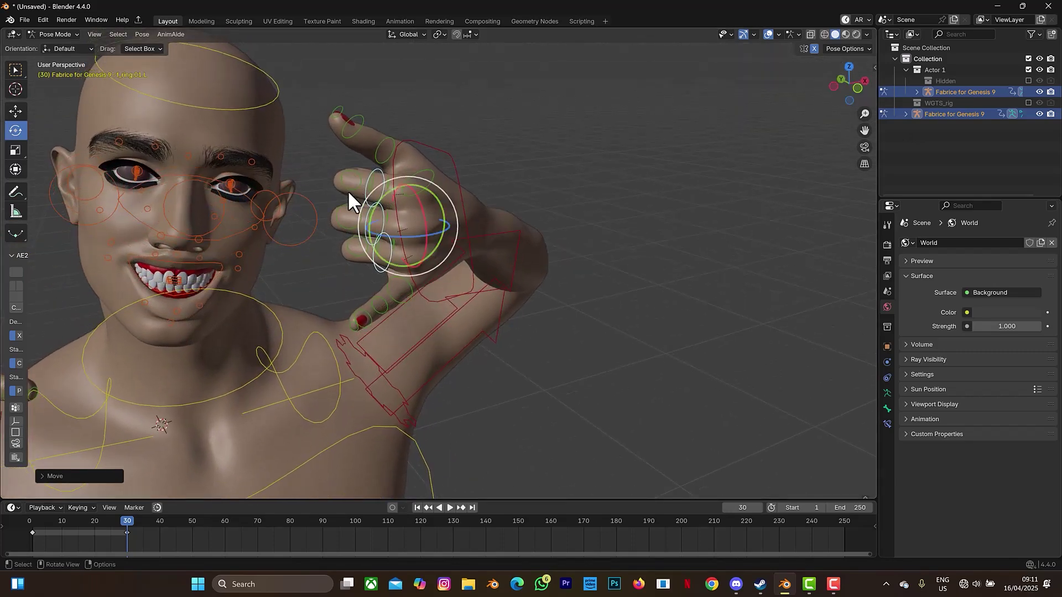
pyautogui.click(368, 188)
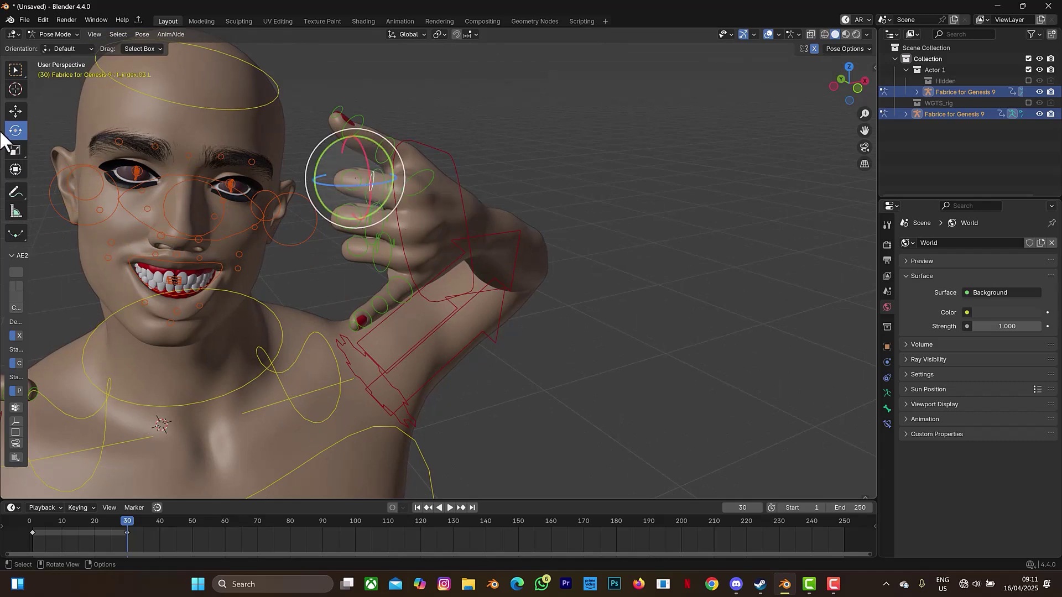
pyautogui.click(15, 69)
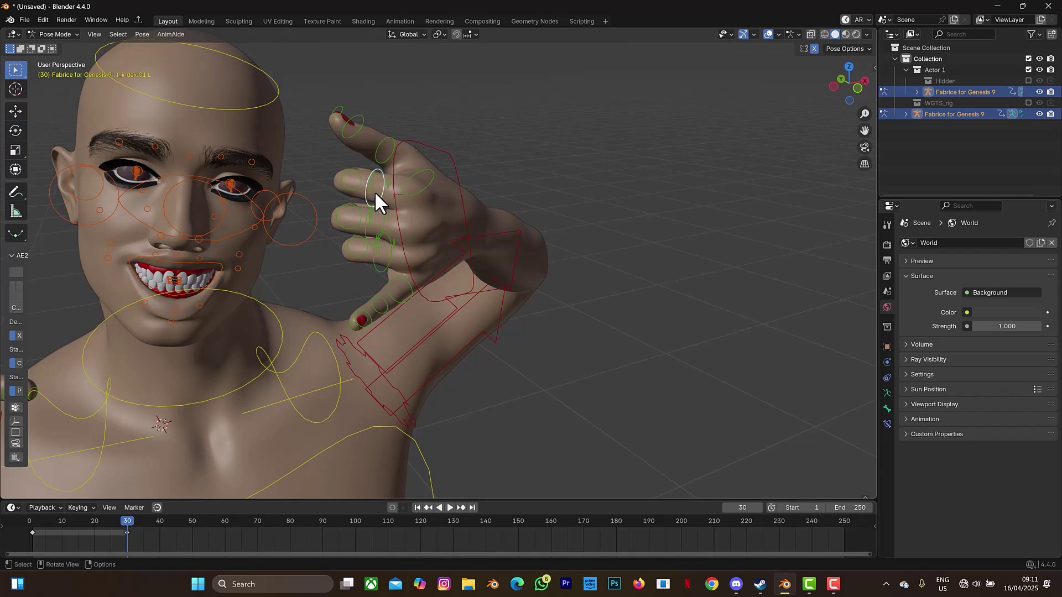
pyautogui.press('r')
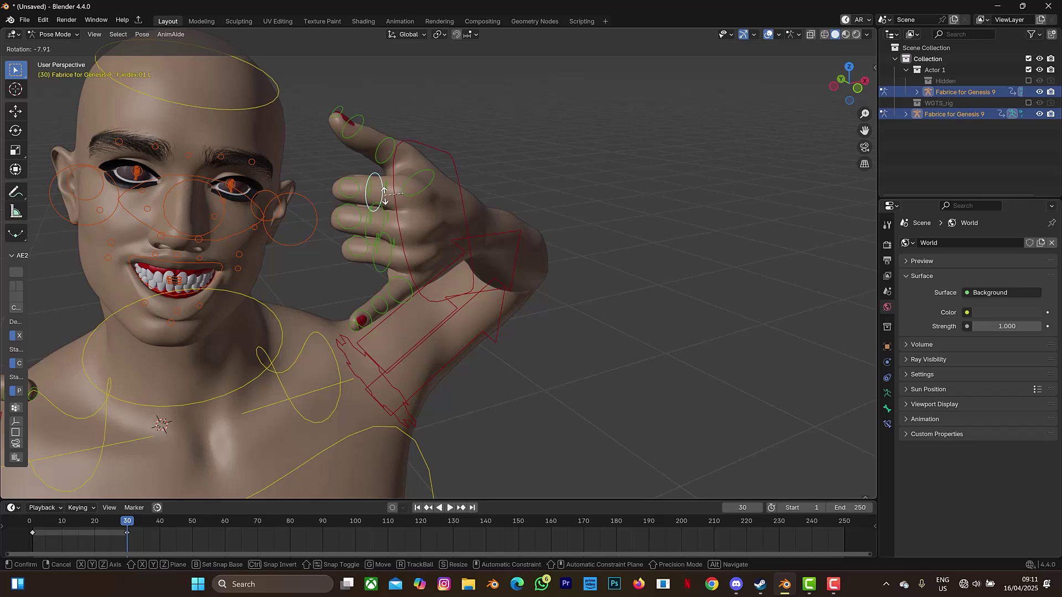
pyautogui.click(382, 220)
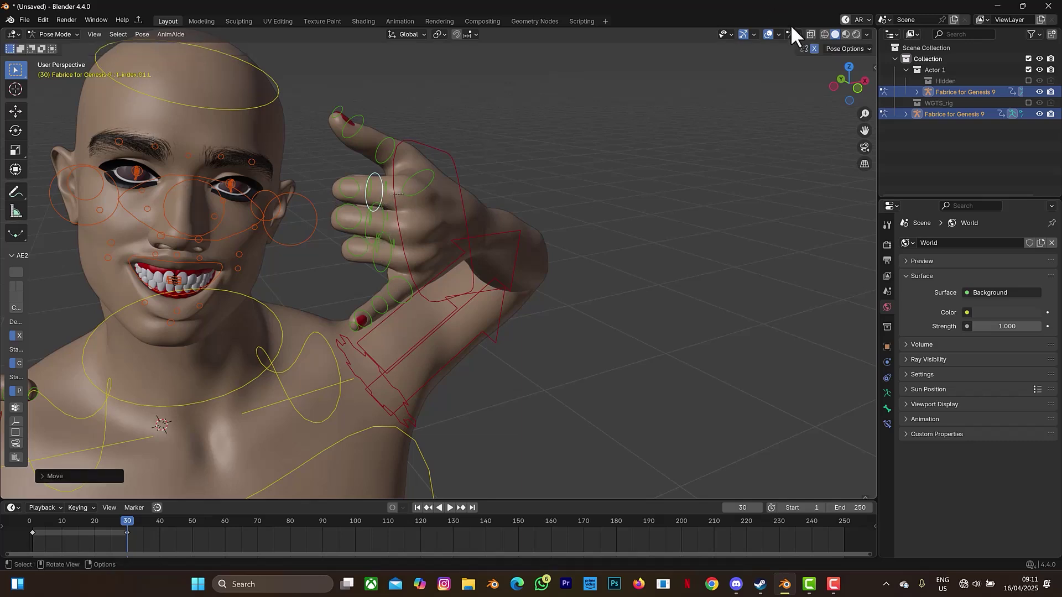
# Add the left middle and ring base-joint controls to the selected index one and rotate all three about -6° freely.
pyautogui.moveTo(842, 98); pyautogui.dragTo(811, 102)
pyautogui.press('shift')
pyautogui.keyDown('shift'); pyautogui.click(358, 232); pyautogui.keyUp('shift')
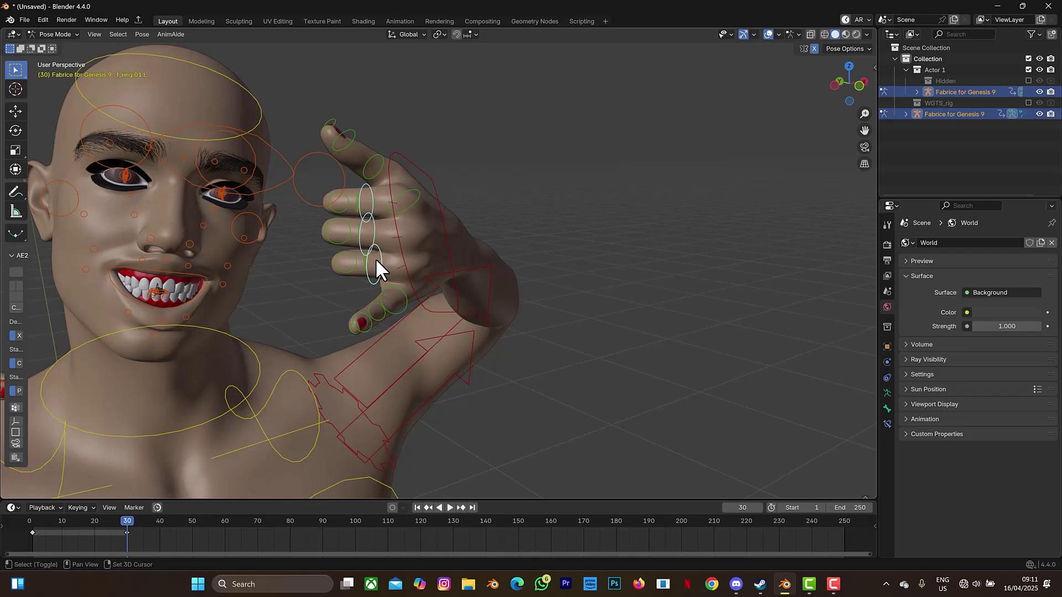
pyautogui.press('r')
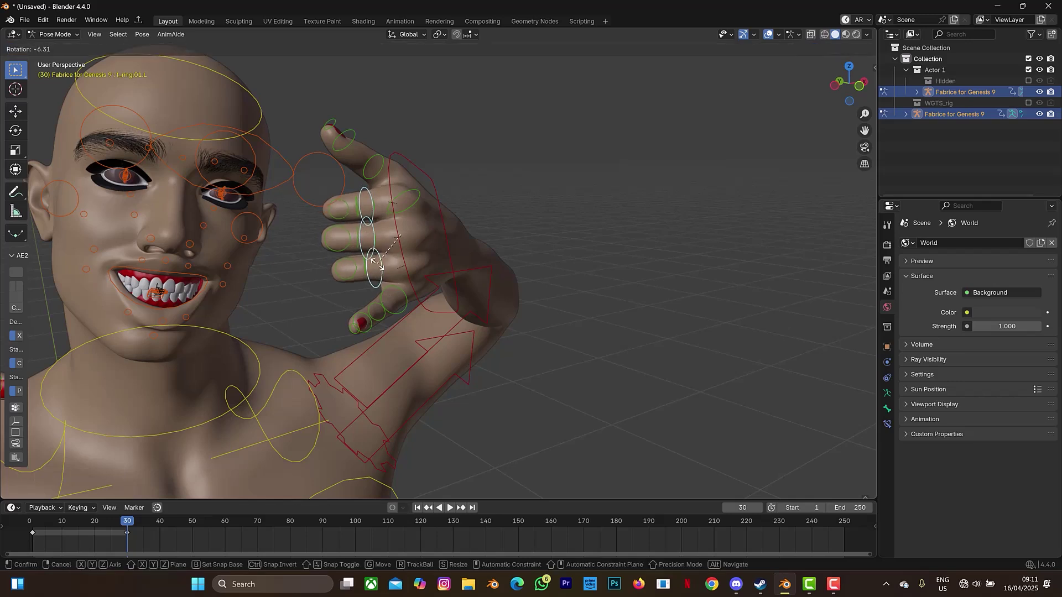
pyautogui.click(377, 262)
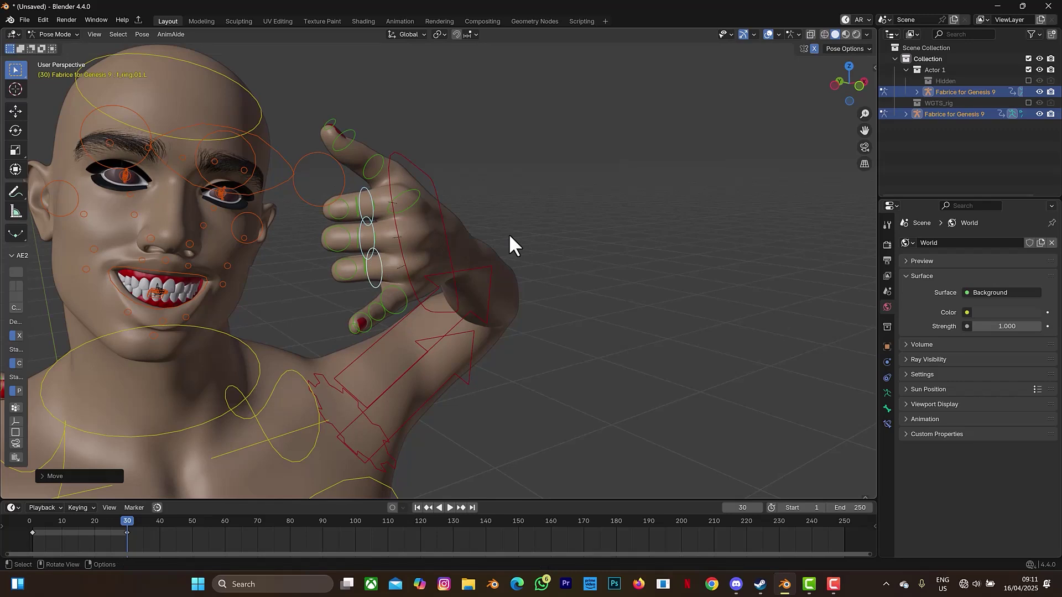
# Select all of the rig's controls and examine the finger poses of both hands from the side.
pyautogui.press('a')
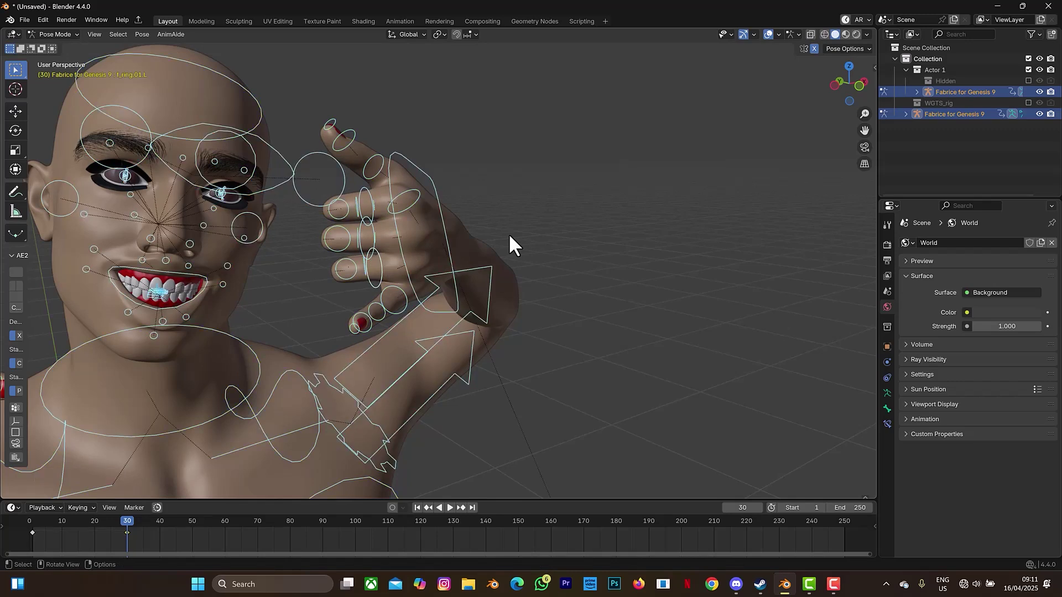
pyautogui.moveTo(849, 83); pyautogui.dragTo(625, 95)
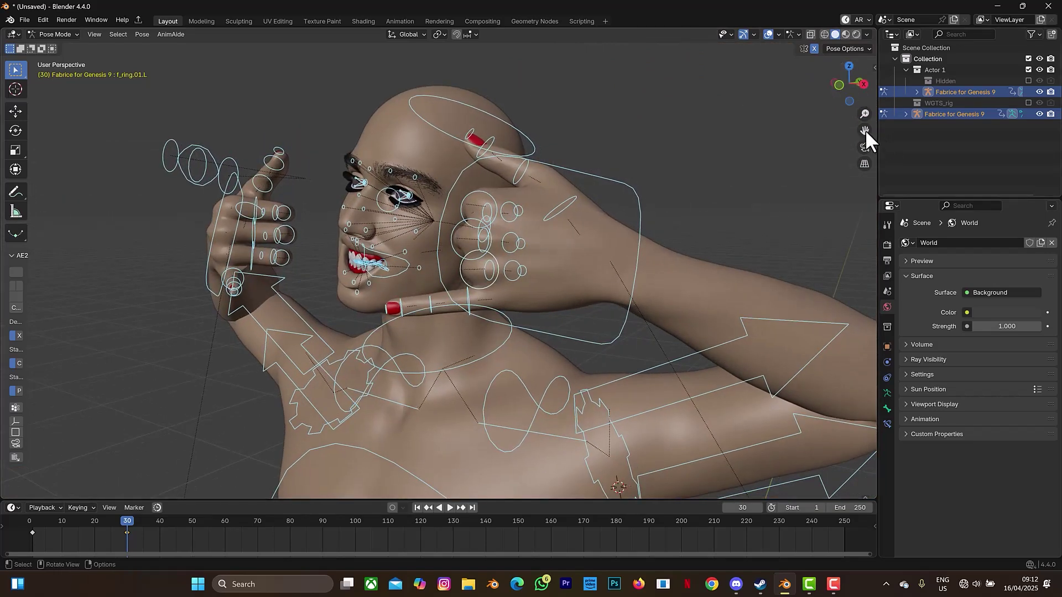
pyautogui.moveTo(865, 130); pyautogui.dragTo(914, 133)
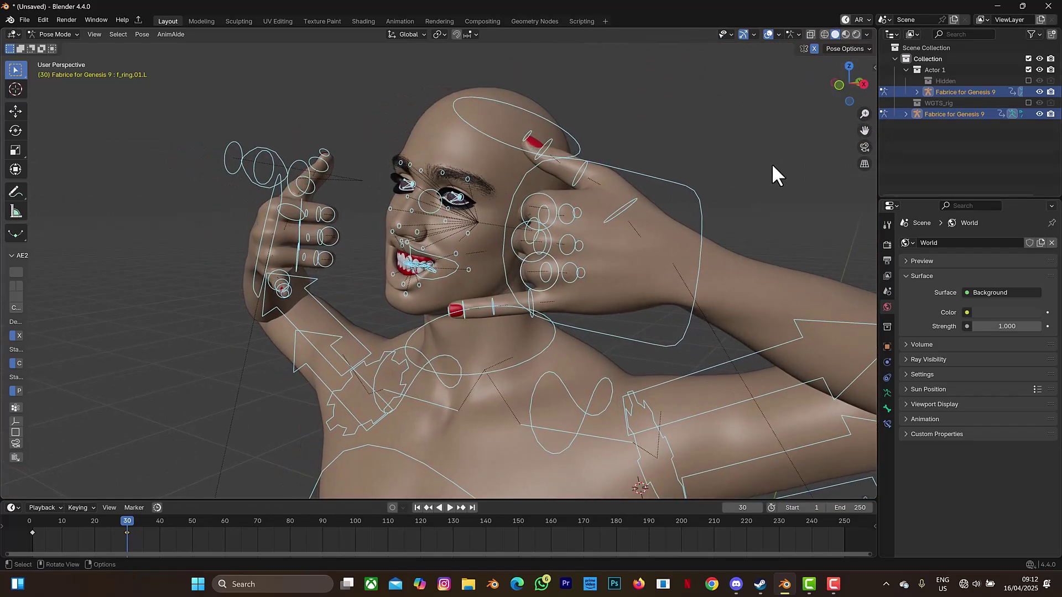
# Move the left hand's IK control up in front of the face and rotate it in the front view.
pyautogui.click(701, 215)
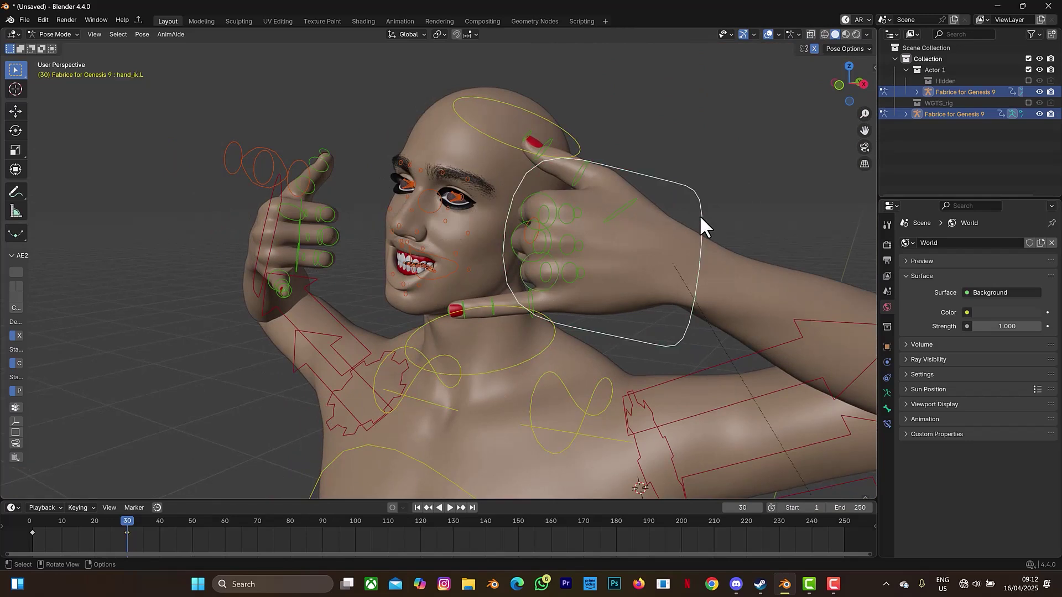
pyautogui.press('g')
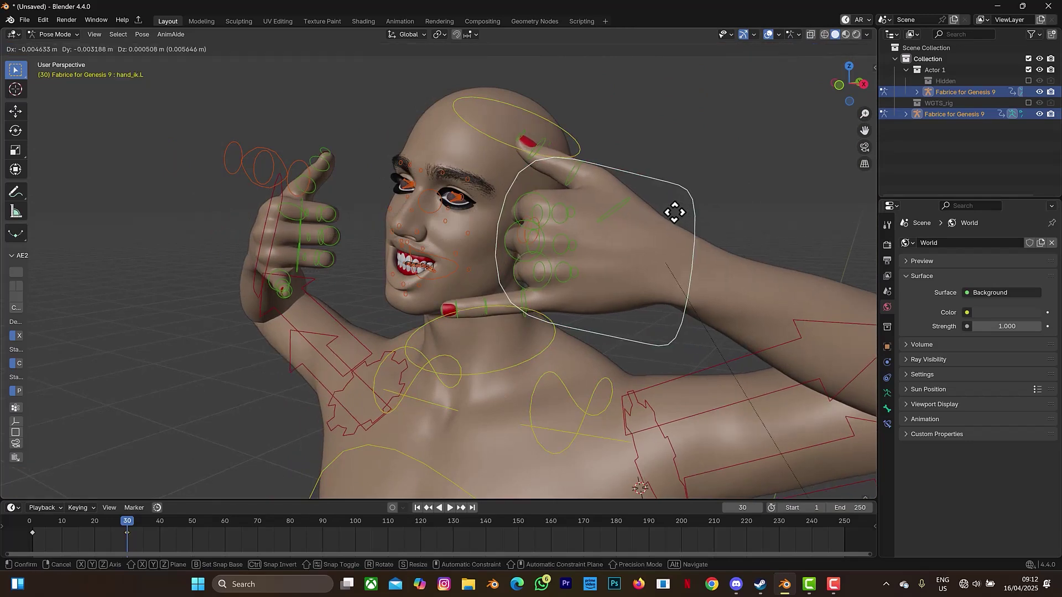
pyautogui.click(640, 193)
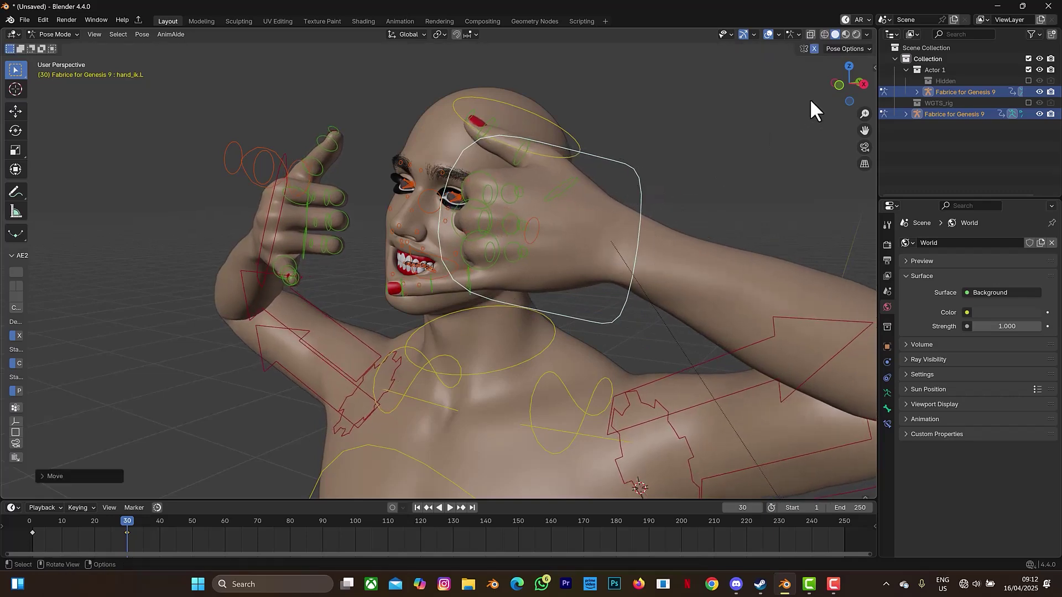
pyautogui.moveTo(839, 83); pyautogui.dragTo(807, 208)
pyautogui.press('r')
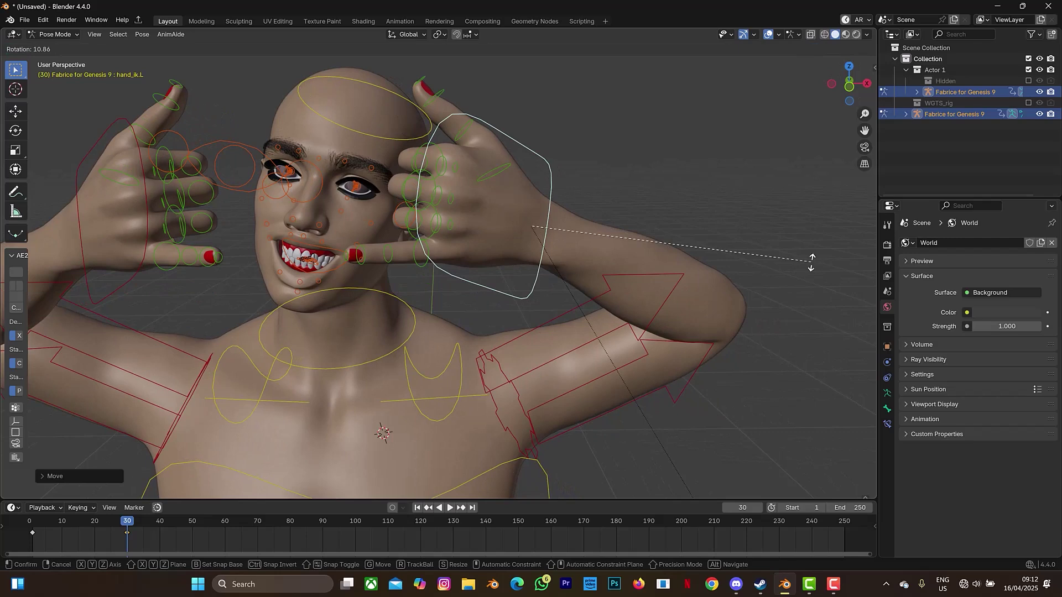
pyautogui.click(877, 117)
# Shift the left hand's IK control closer to the mouth, including a move of about 0.05 m along global Y.
pyautogui.press('g')
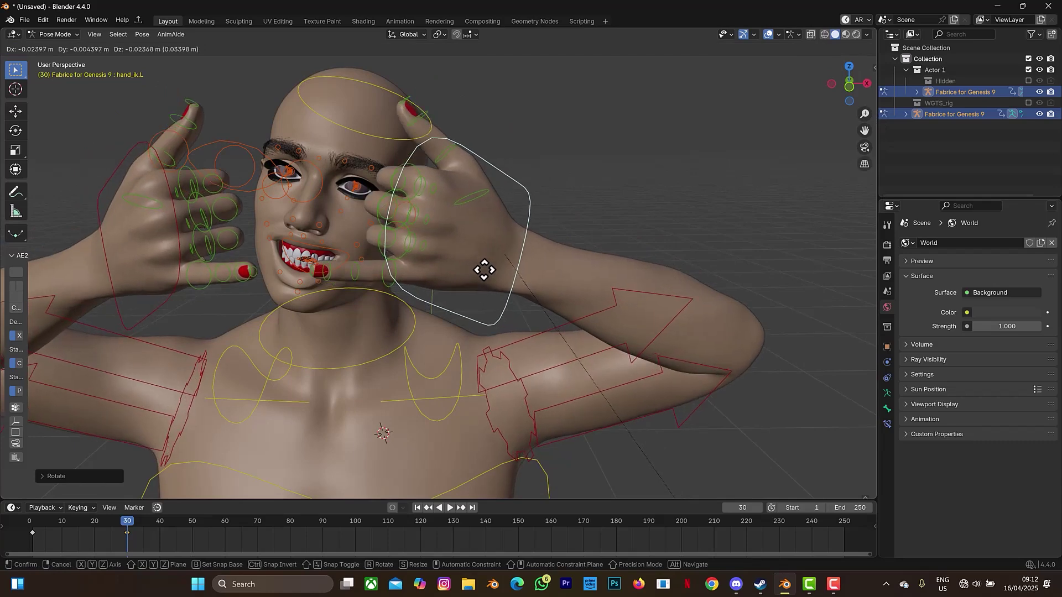
pyautogui.click(484, 269)
pyautogui.press('g')
pyautogui.press('y')
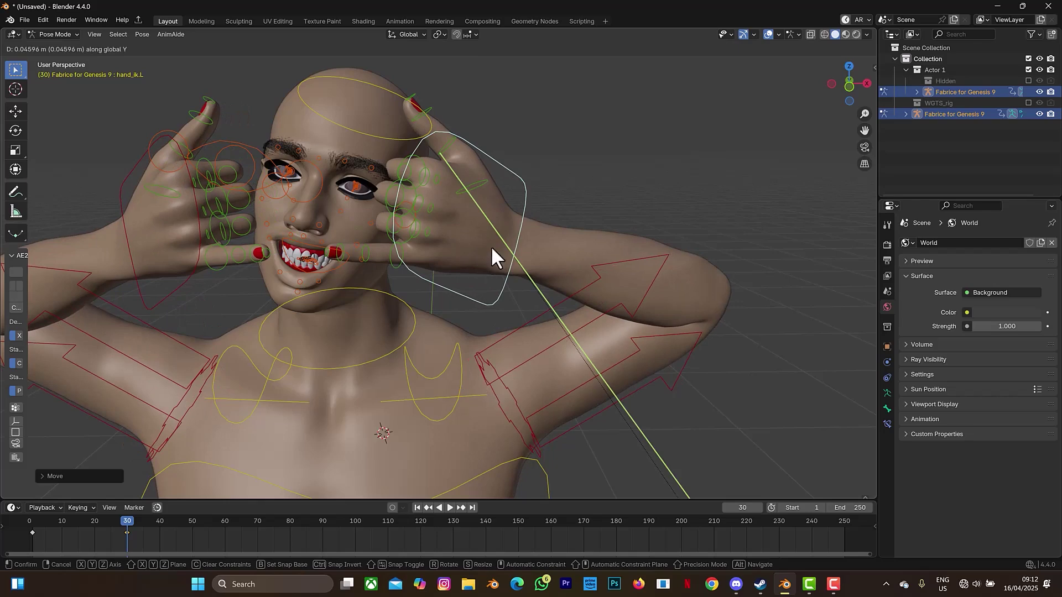
pyautogui.click(483, 252)
# Move the left hand's IK control inward along global X toward the face.
pyautogui.moveTo(835, 82); pyautogui.dragTo(866, 84)
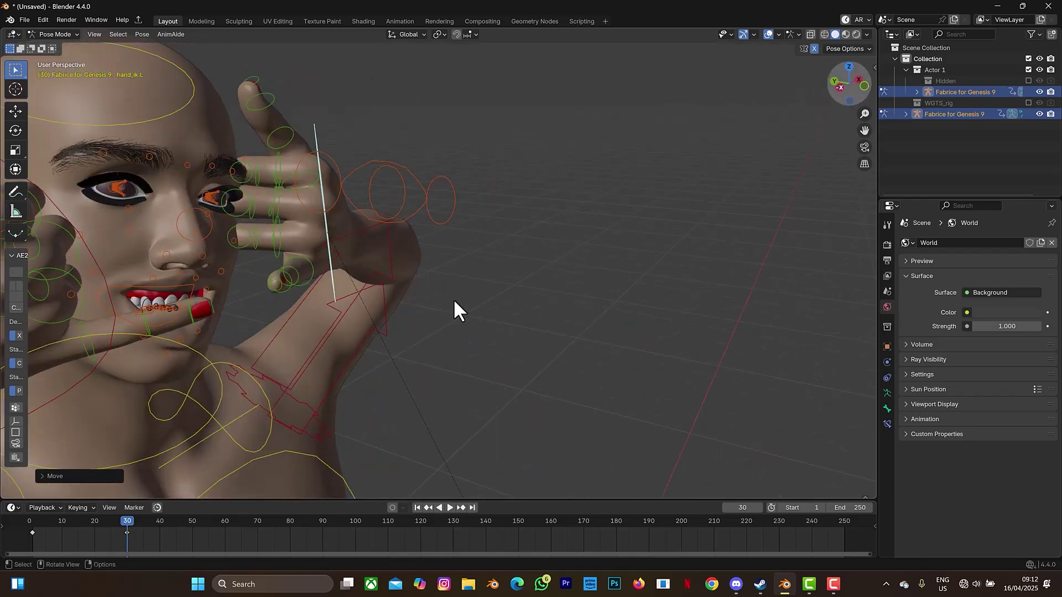
pyautogui.press('g')
pyautogui.press('y')
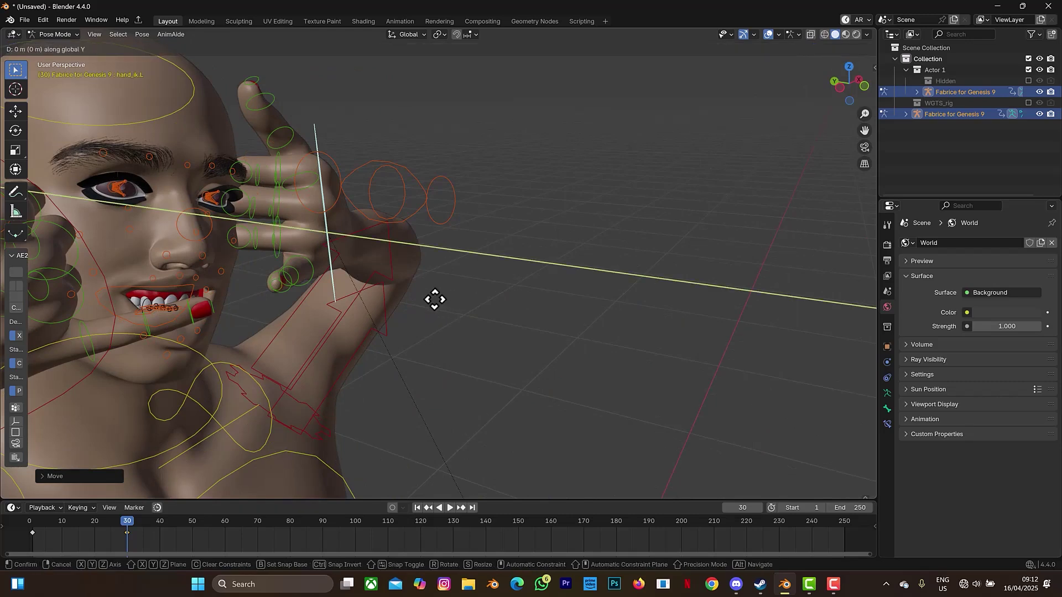
pyautogui.press('y')
pyautogui.press('y')
pyautogui.press('x')
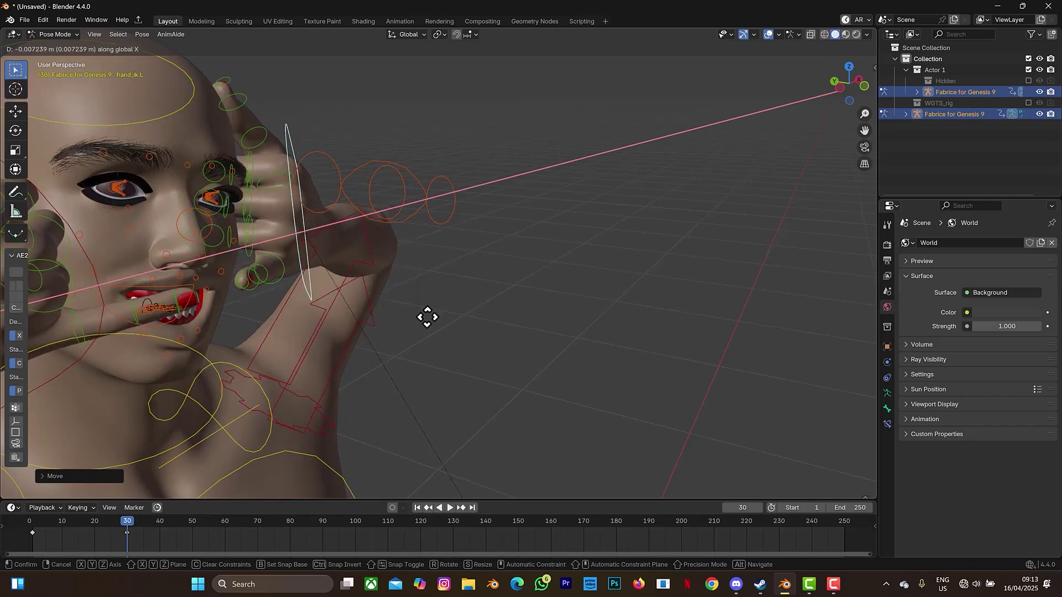
pyautogui.click(509, 125)
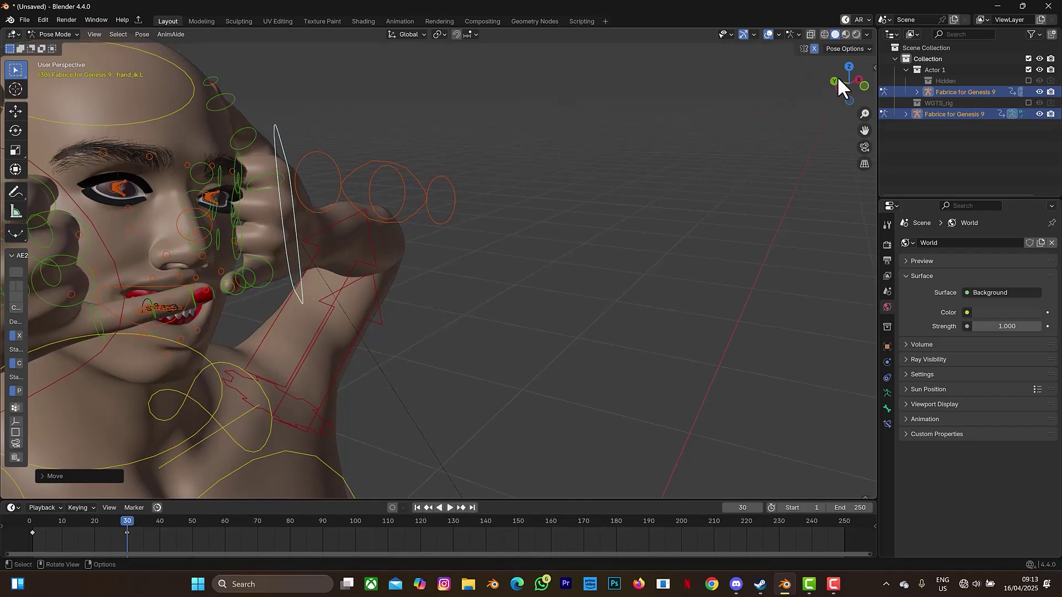
# Rotate the left hand's IK control about 24° in the front view.
pyautogui.moveTo(89, 483); pyautogui.dragTo(101, 484, button='middle')
pyautogui.moveTo(849, 83); pyautogui.dragTo(825, 87)
pyautogui.press('r')
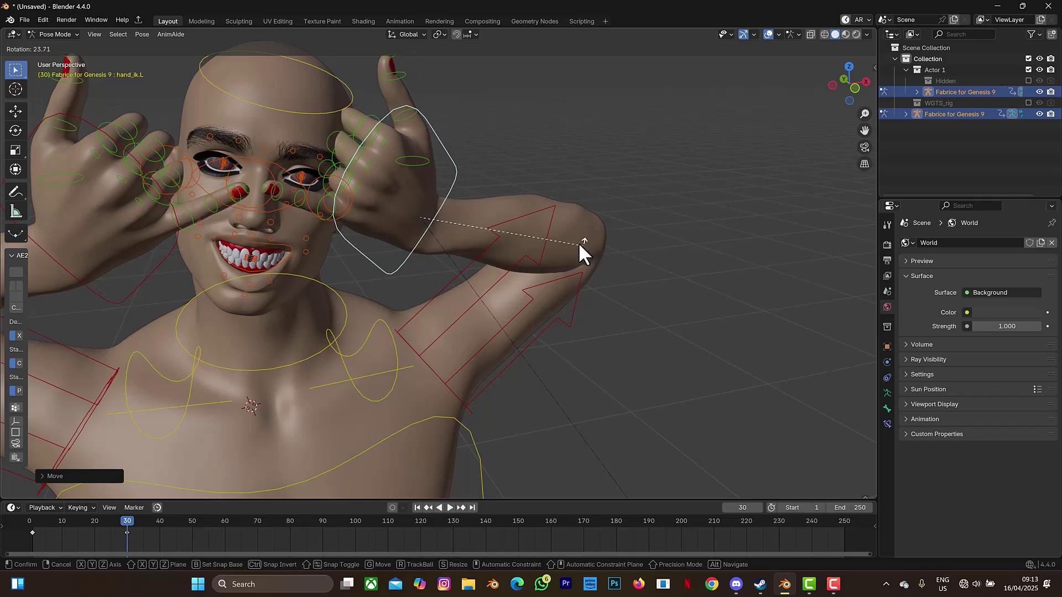
pyautogui.click(583, 246)
# Lower the left hand's IK control about 0.06 m along global Z and move it outward about 0.01 m along global X.
pyautogui.press('g')
pyautogui.press('x')
pyautogui.press('z')
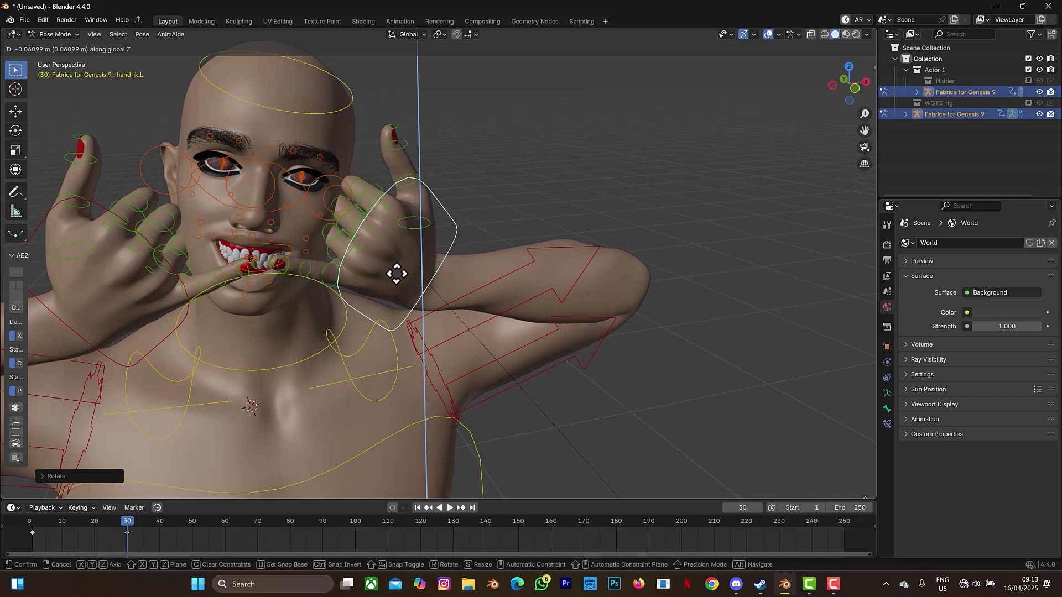
pyautogui.click(396, 269)
pyautogui.press('g')
pyautogui.press('y')
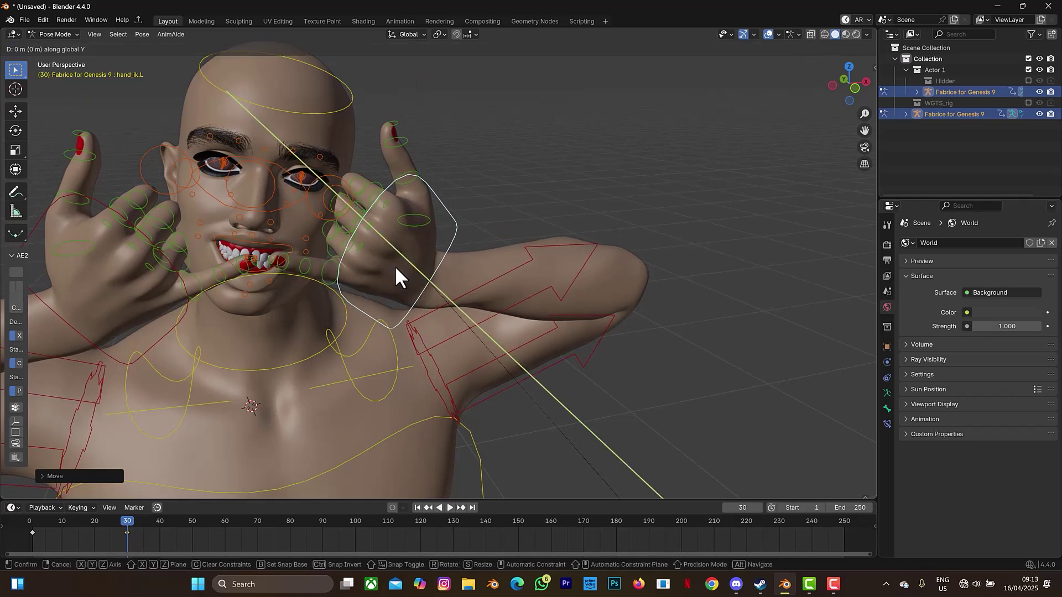
pyautogui.press('z')
pyautogui.press('x')
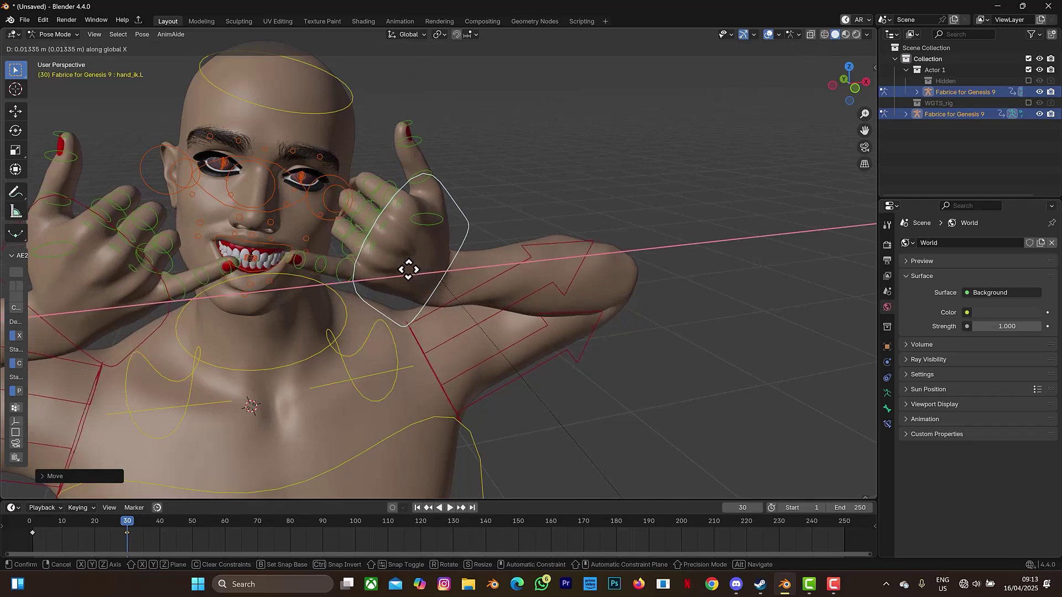
pyautogui.click(432, 258)
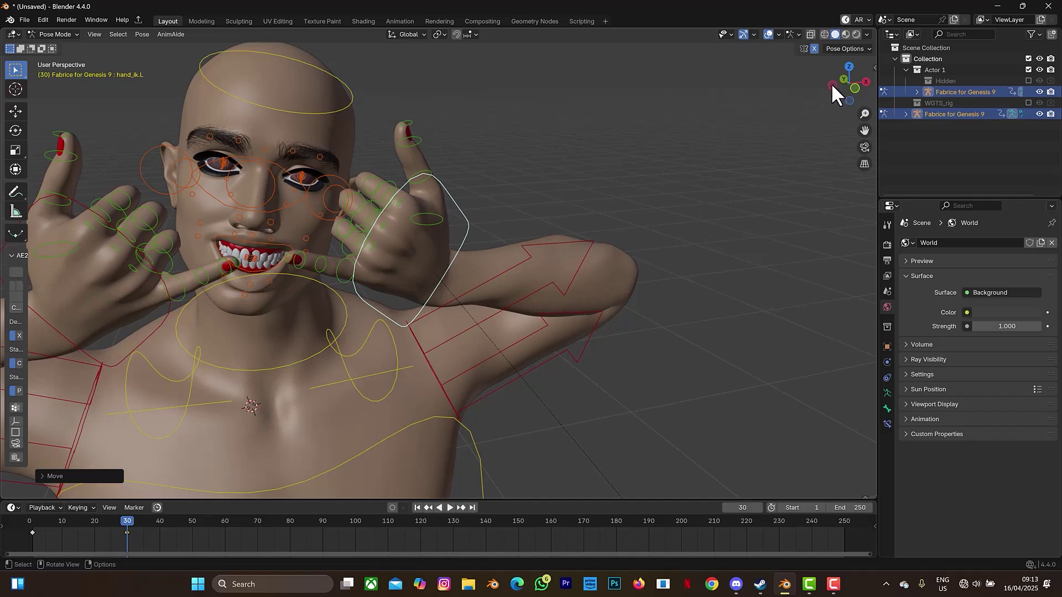
# Lower the left hand's IK control about 0.02 m further along global Z and rotate it about 7°.
pyautogui.moveTo(831, 85); pyautogui.dragTo(799, 65)
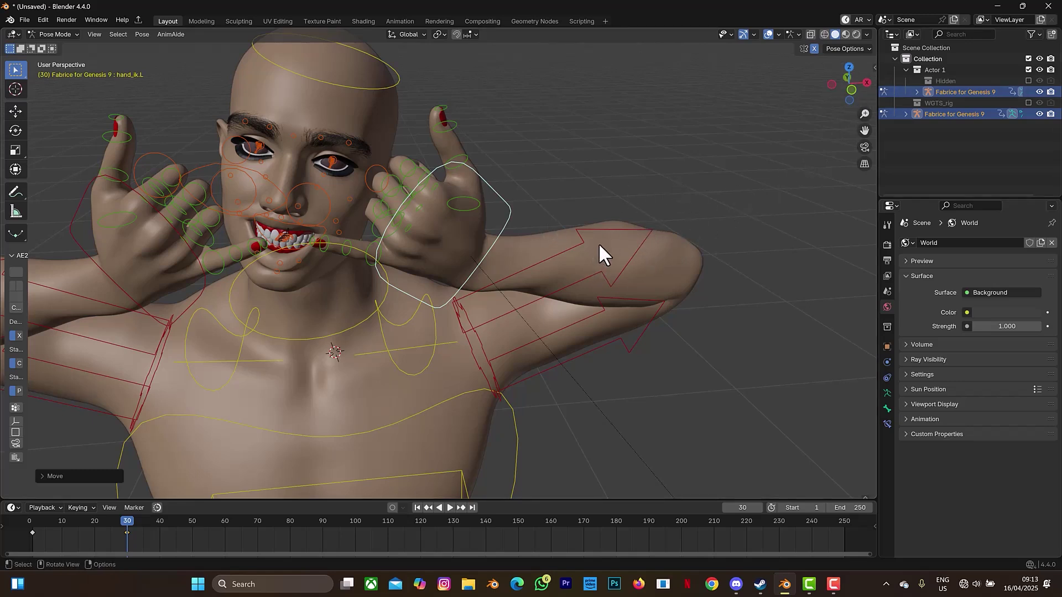
pyautogui.press('g')
pyautogui.press('z')
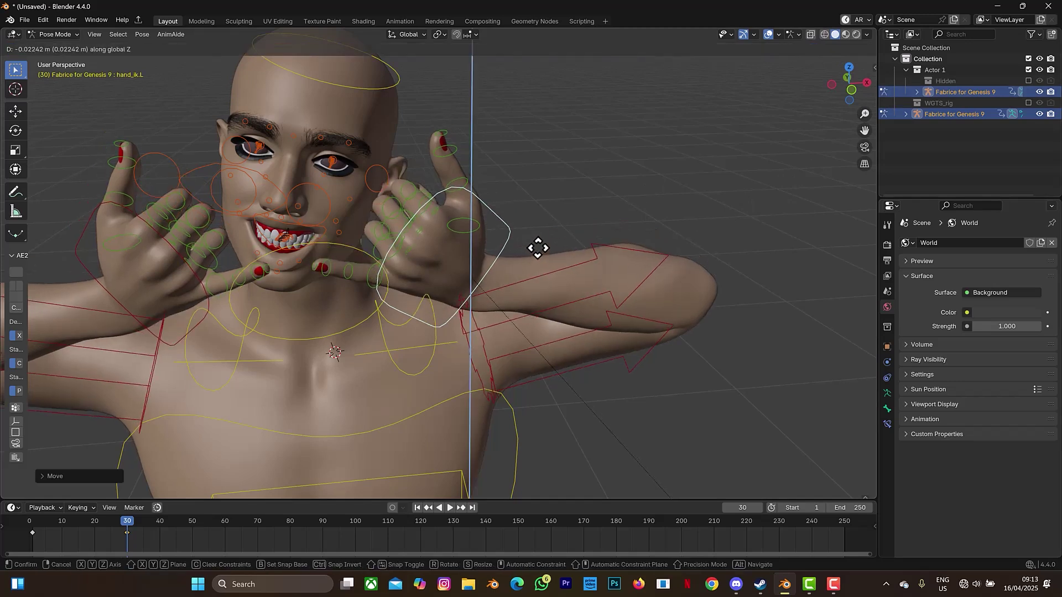
pyautogui.click(537, 247)
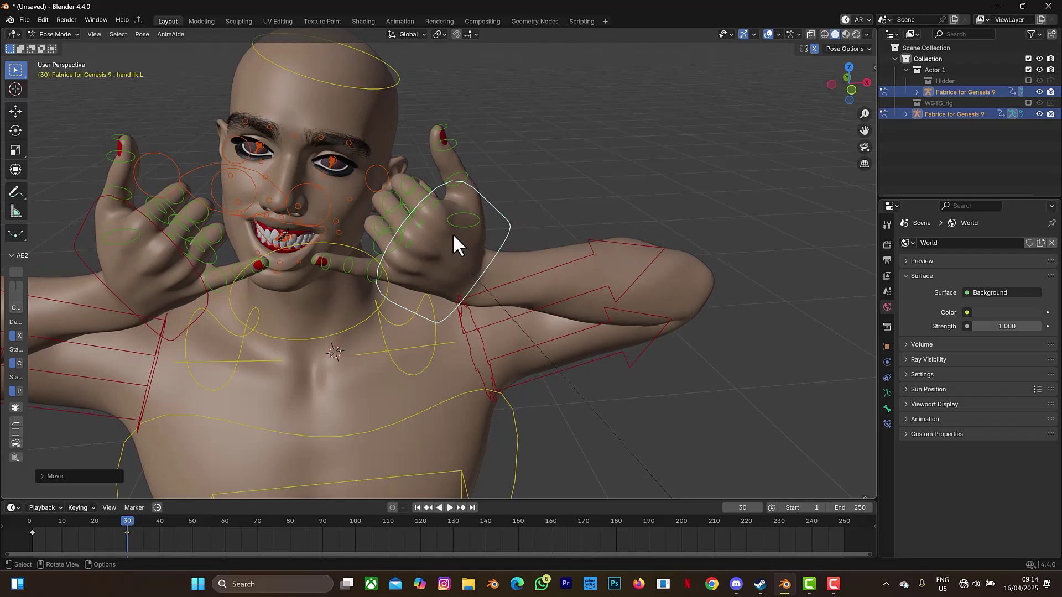
pyautogui.press('r')
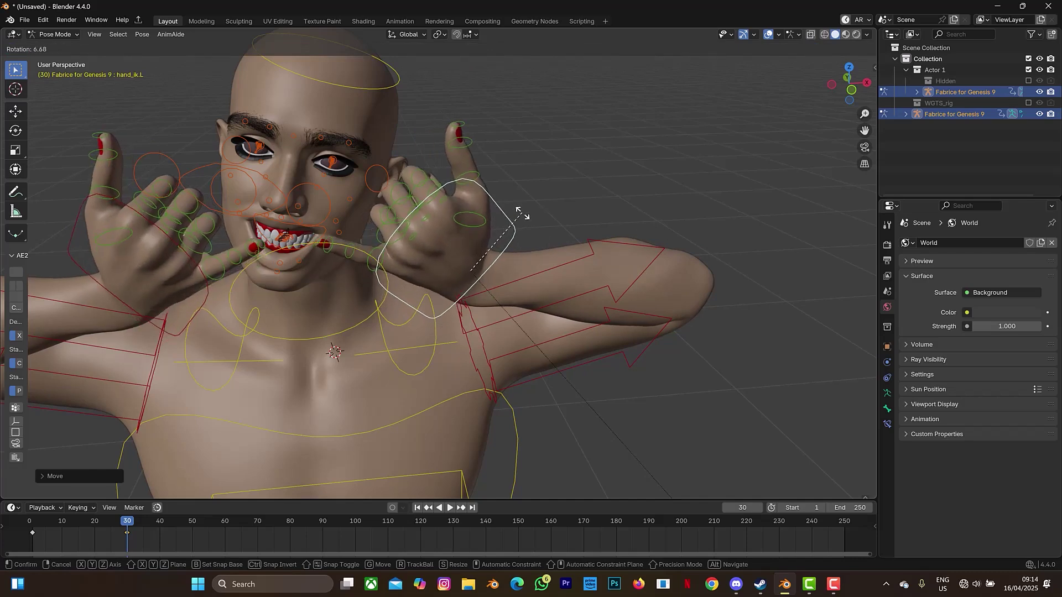
pyautogui.click(947, 73)
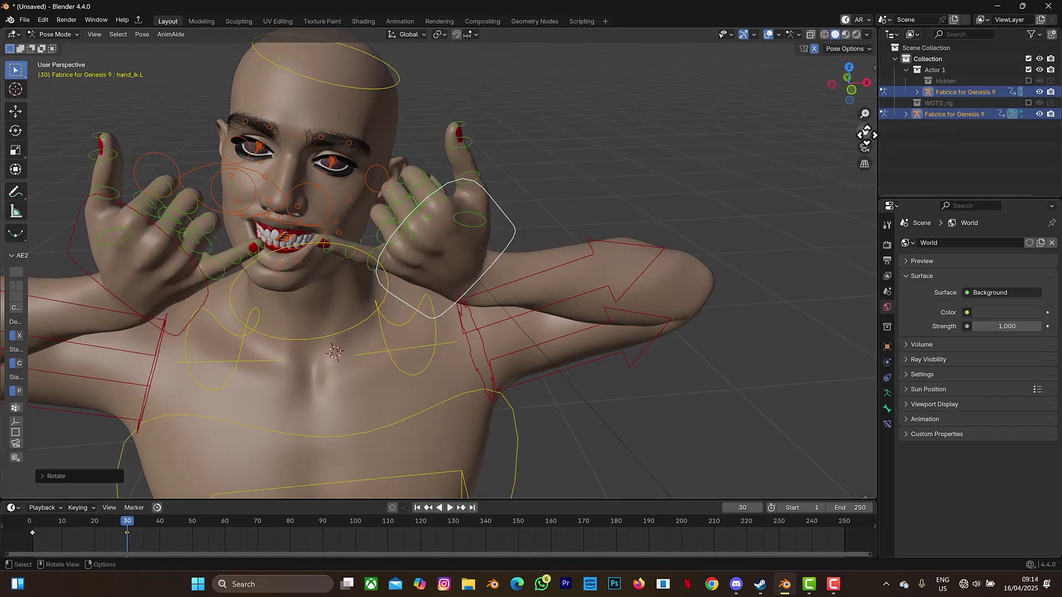
# Rotate the left hand's IK control about 15° from an angled front view.
pyautogui.keyDown('shift'); pyautogui.moveTo(387, 277); pyautogui.dragTo(452, 304, button='middle'); pyautogui.keyUp('shift')
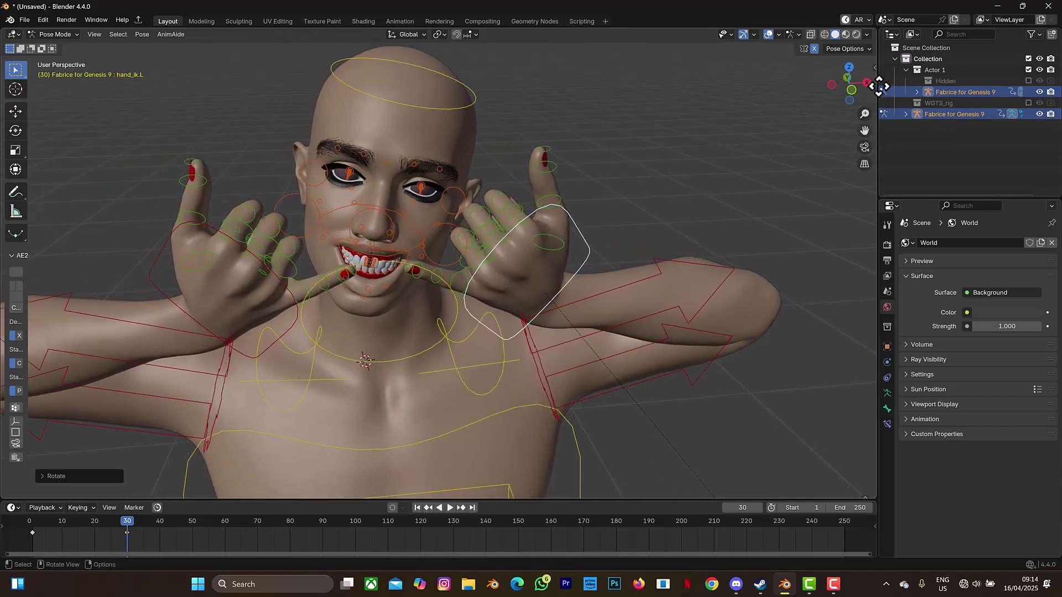
pyautogui.moveTo(833, 83); pyautogui.dragTo(790, 89)
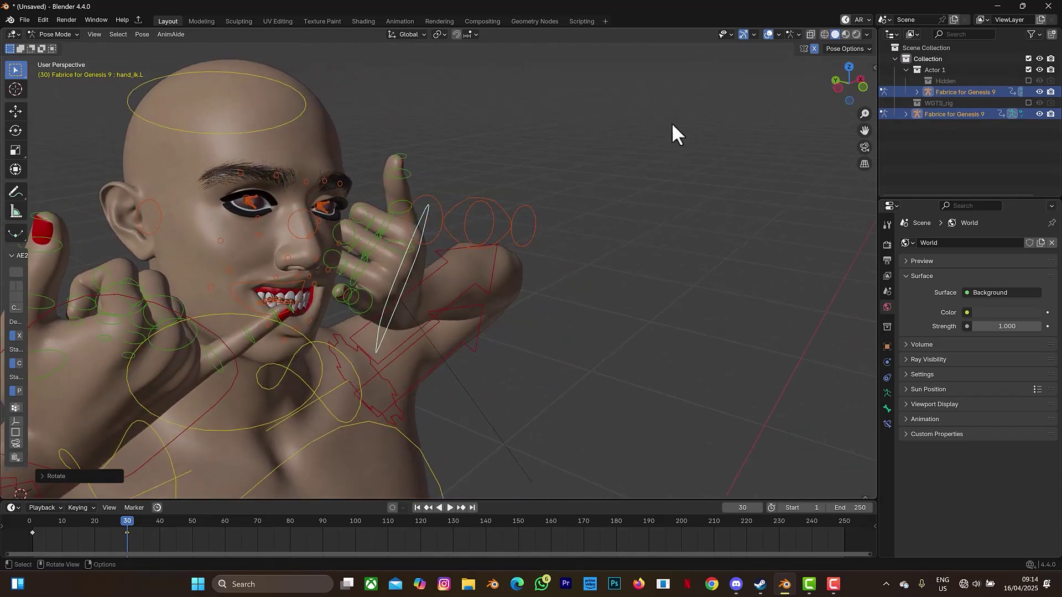
pyautogui.moveTo(857, 83); pyautogui.dragTo(819, 121)
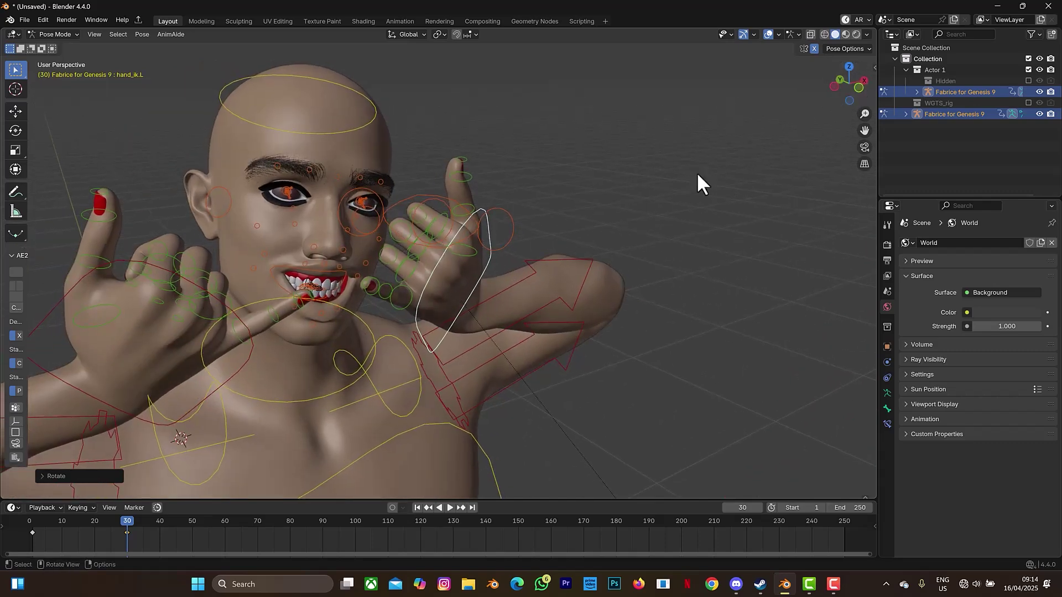
pyautogui.press('r')
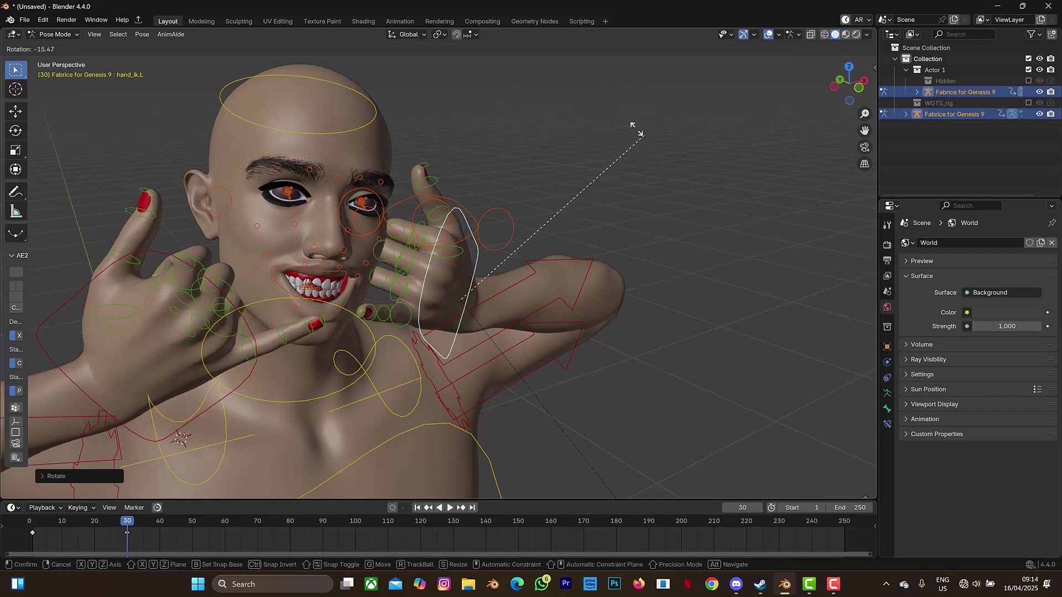
pyautogui.click(635, 124)
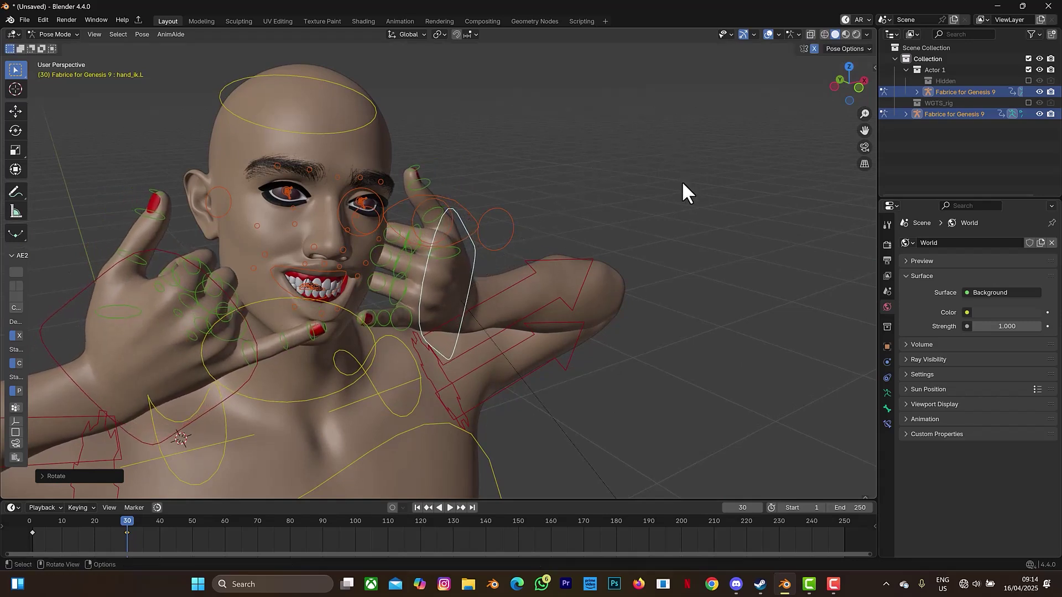
# Lower the left hand's IK control about 0.02 m along global Z and move it slightly outward, away from the face.
pyautogui.press('g')
pyautogui.press('z')
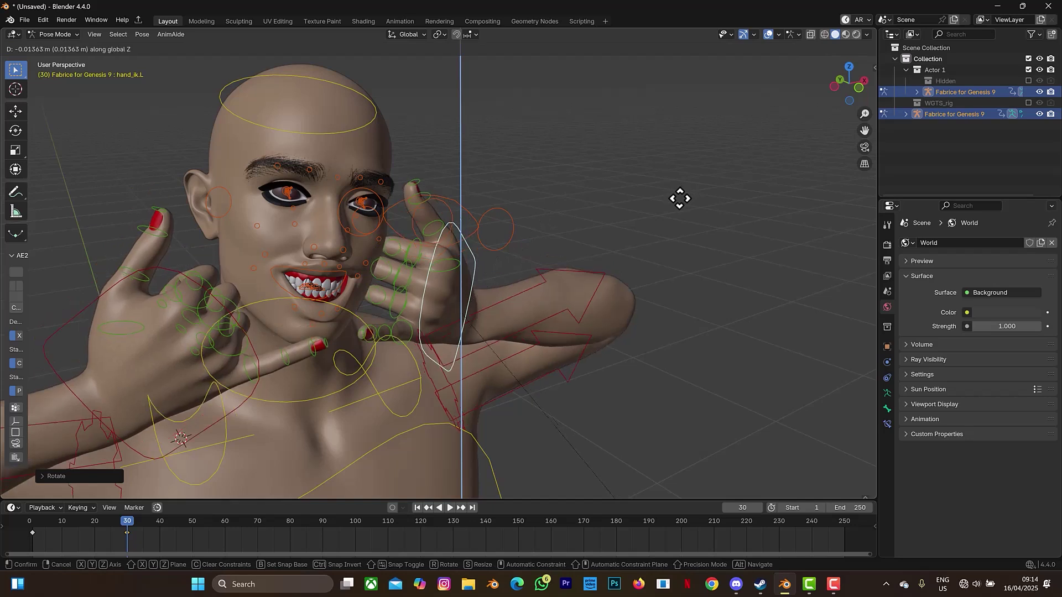
pyautogui.click(680, 202)
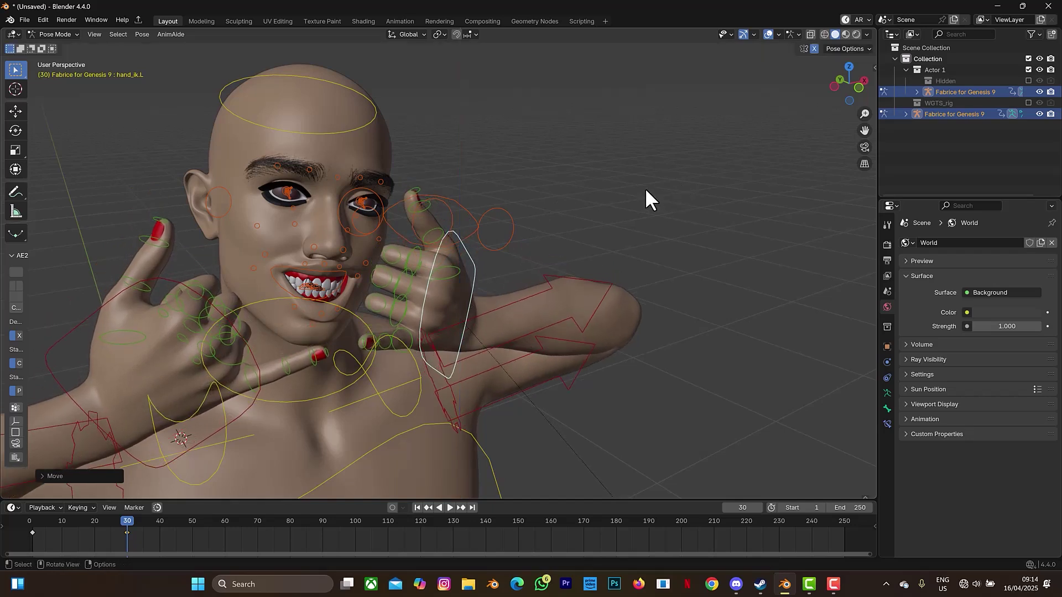
pyautogui.press('g')
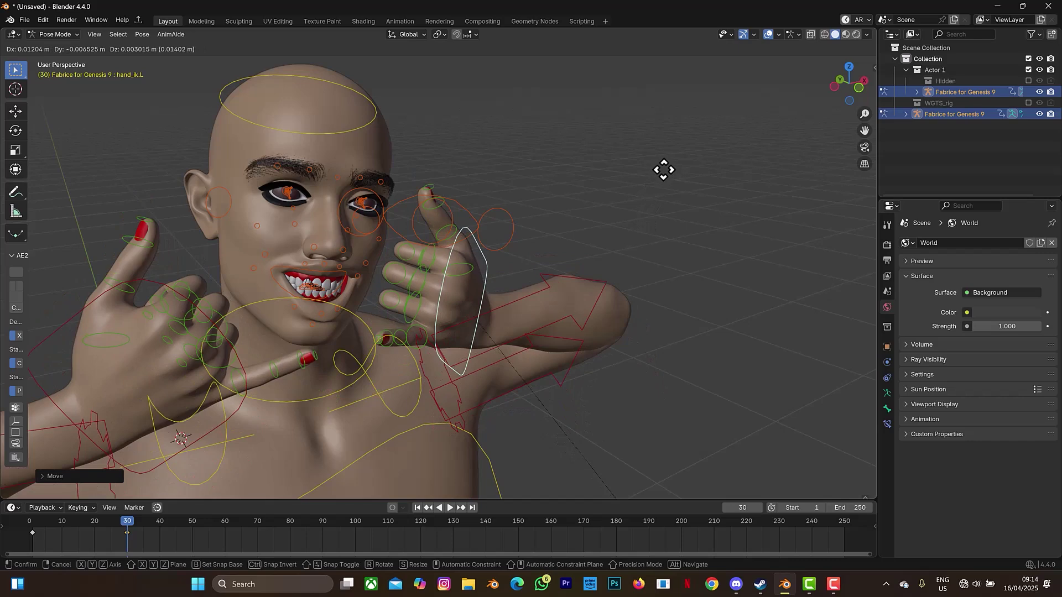
pyautogui.click(267, 62)
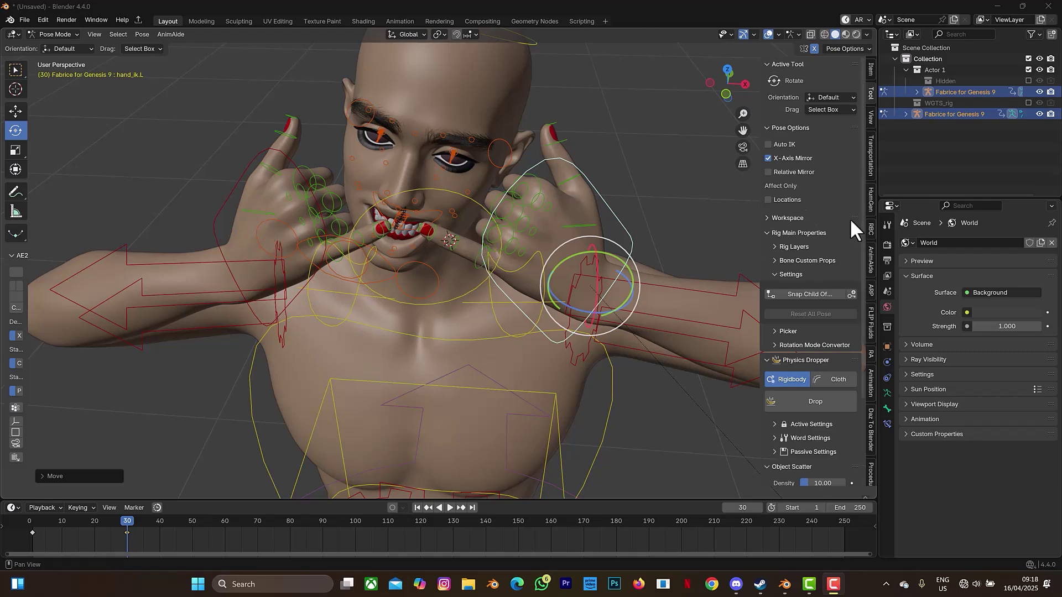
# Turn off X-axis mirroring for the pose and select the right hand's IK control.
pyautogui.click(767, 158)
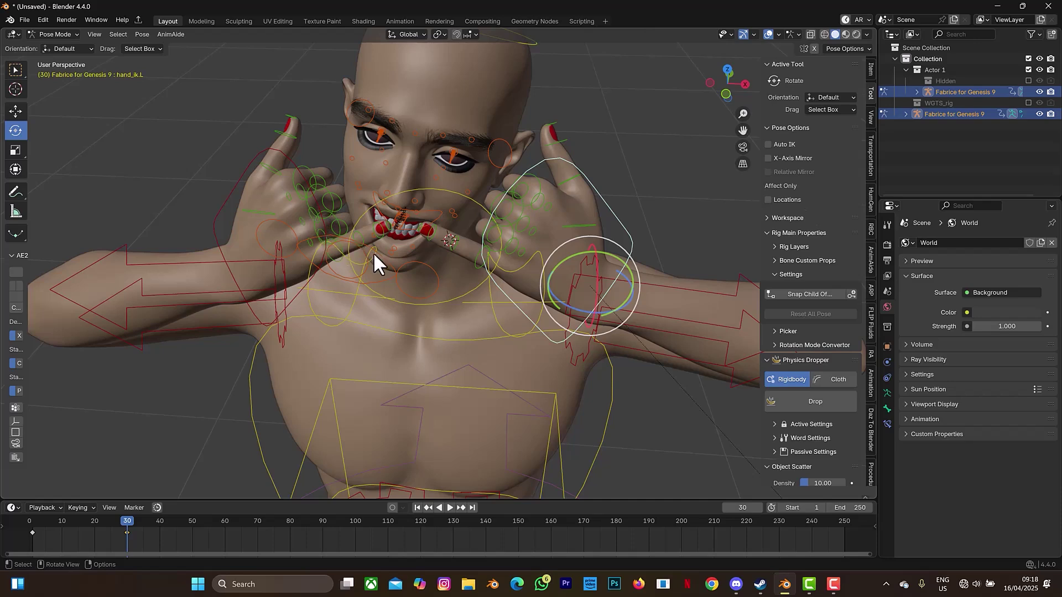
pyautogui.press('a')
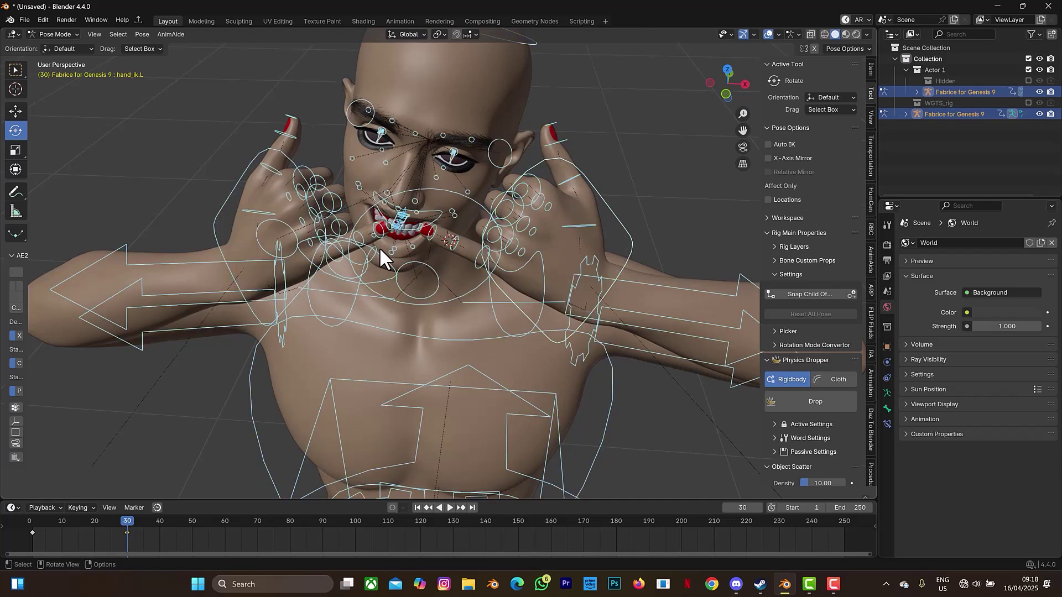
pyautogui.click(307, 180)
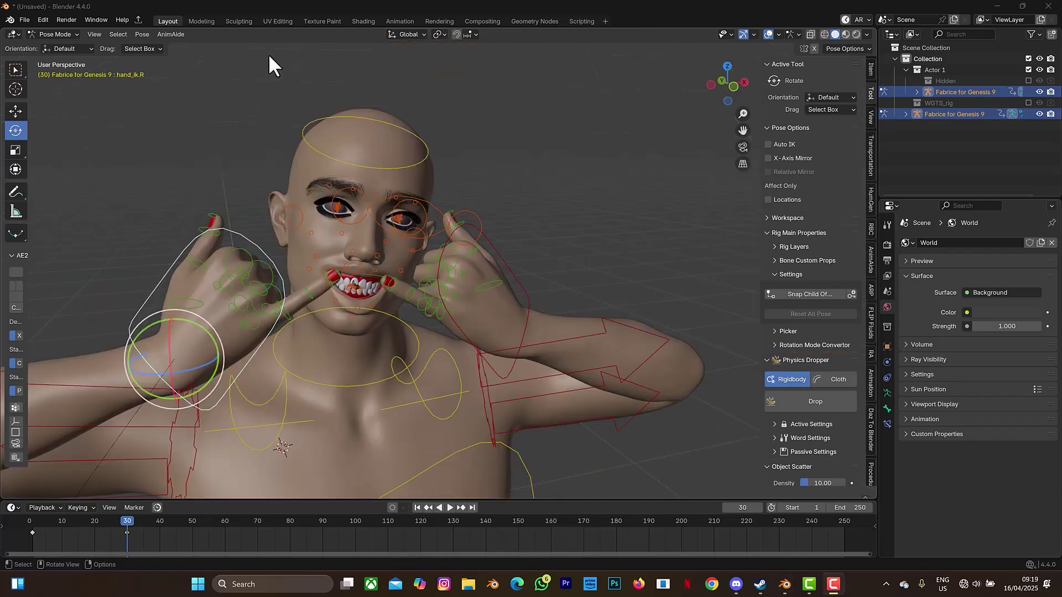
# Rotate the left pinky's f_pinky.03.L control around global Z toward the mouth corner and select all of the rig's controls.
pyautogui.scroll(3, 440, 201)
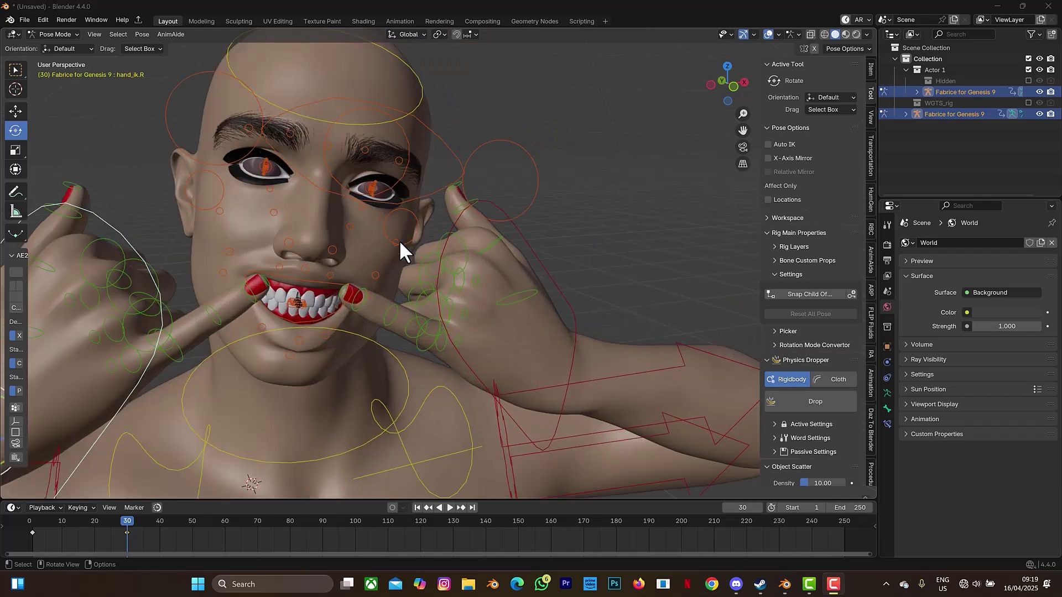
pyautogui.click(361, 302)
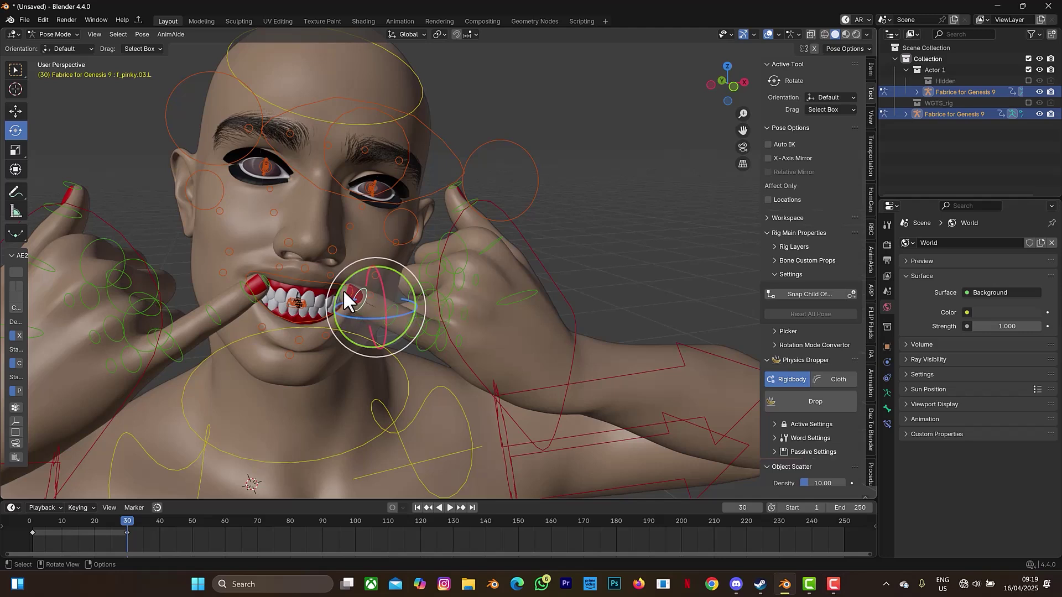
pyautogui.click(343, 290)
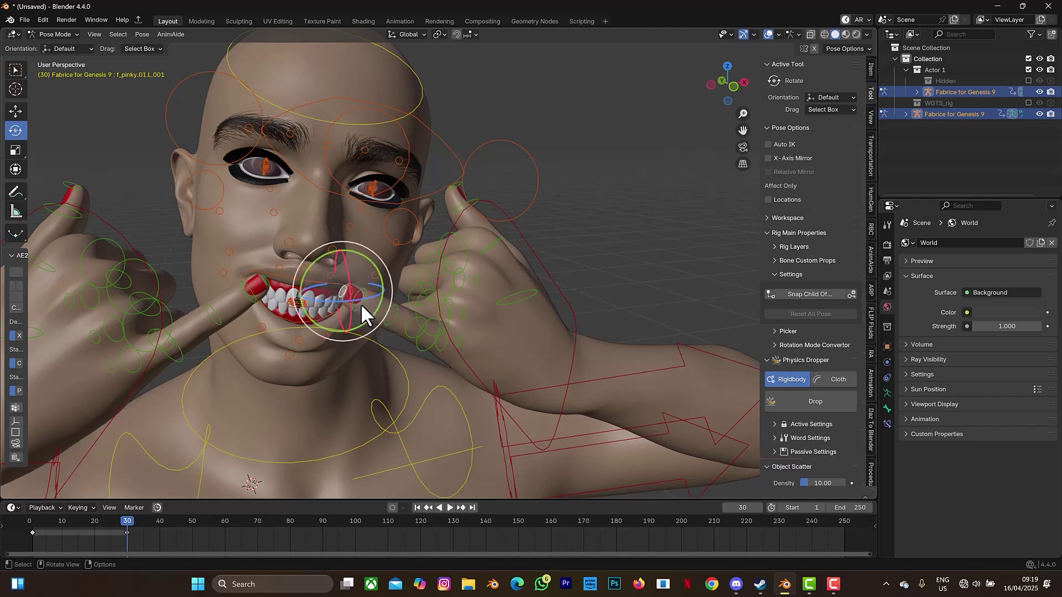
pyautogui.click(360, 282)
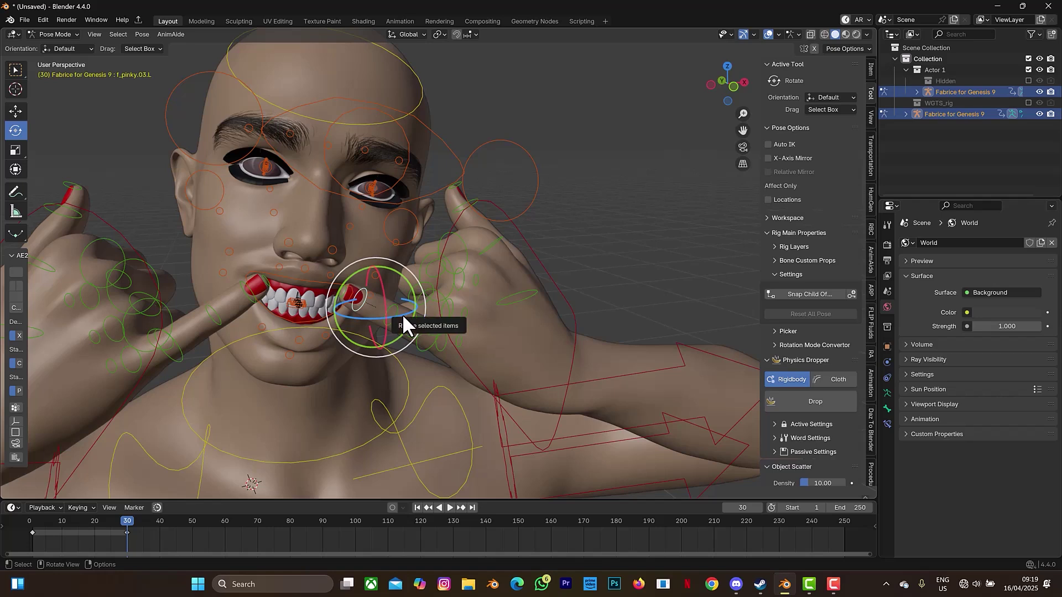
pyautogui.moveTo(403, 314); pyautogui.dragTo(383, 315)
pyautogui.click(621, 262)
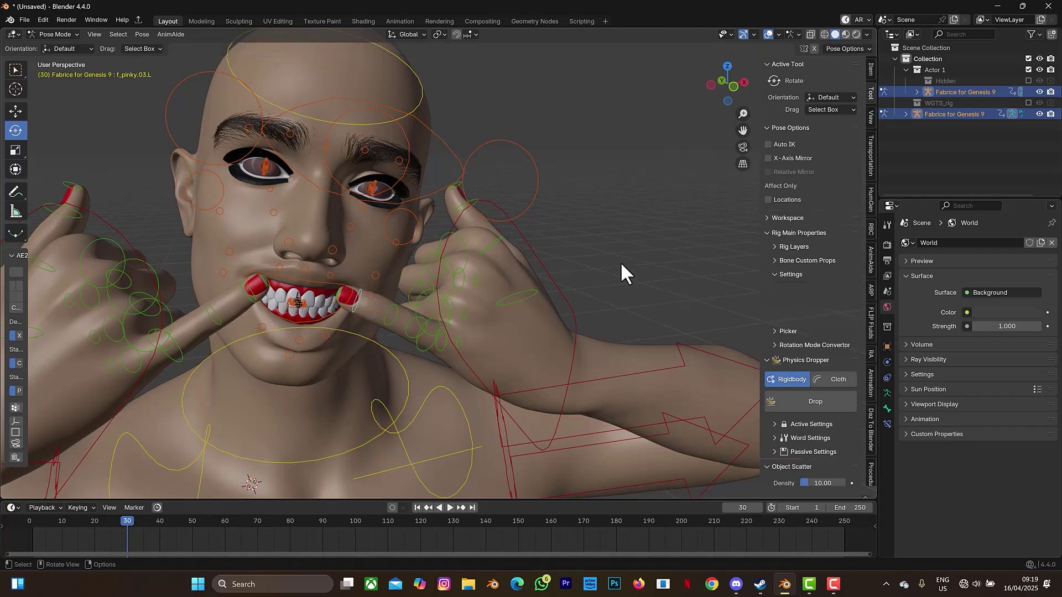
pyautogui.press('a')
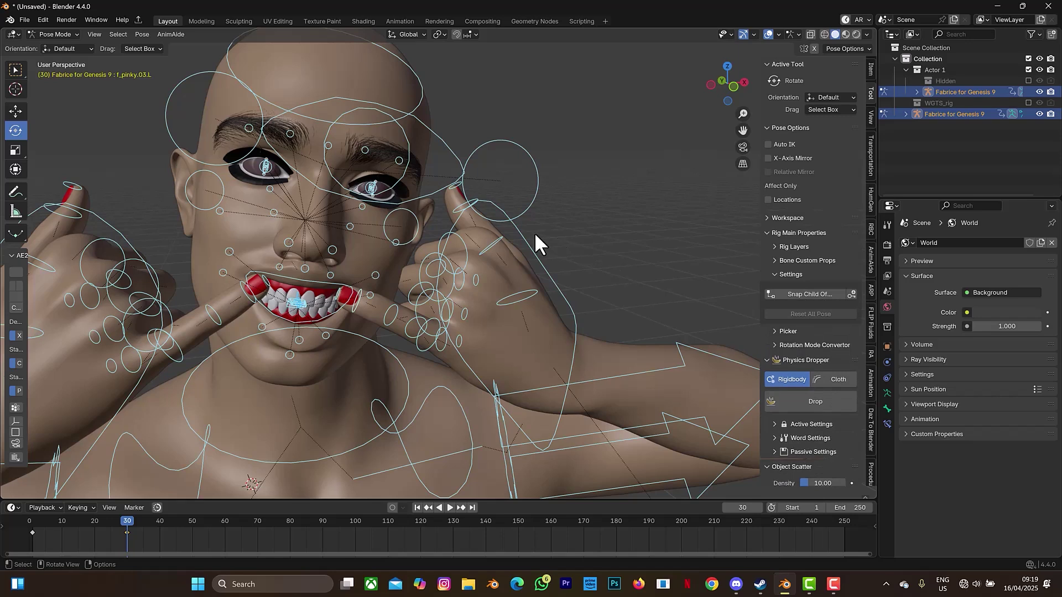
# Return to frame 1 and hide both character armatures.
pyautogui.scroll(-8, 533, 233)
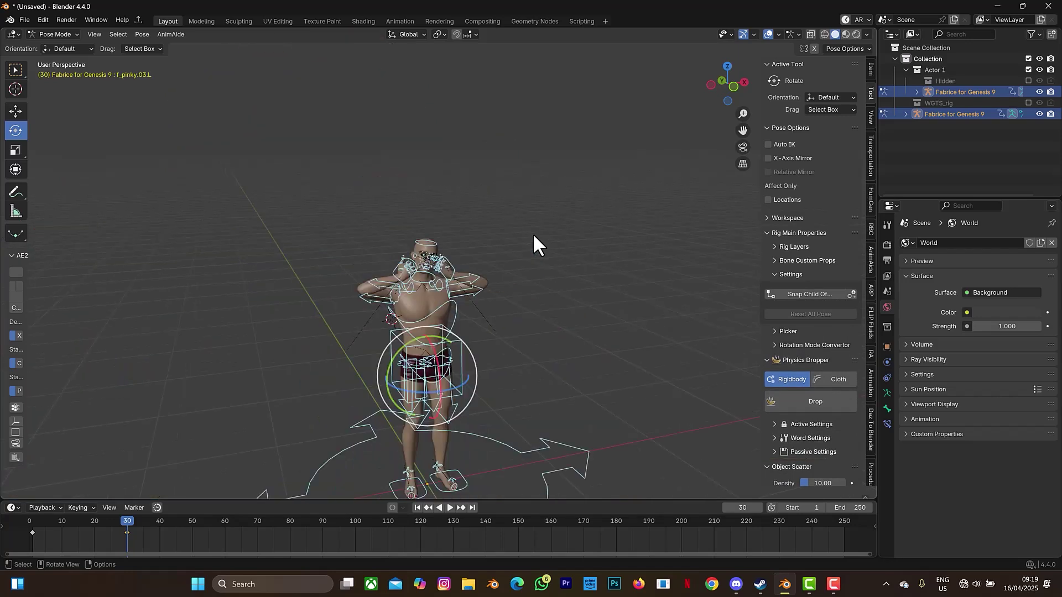
pyautogui.click(416, 507)
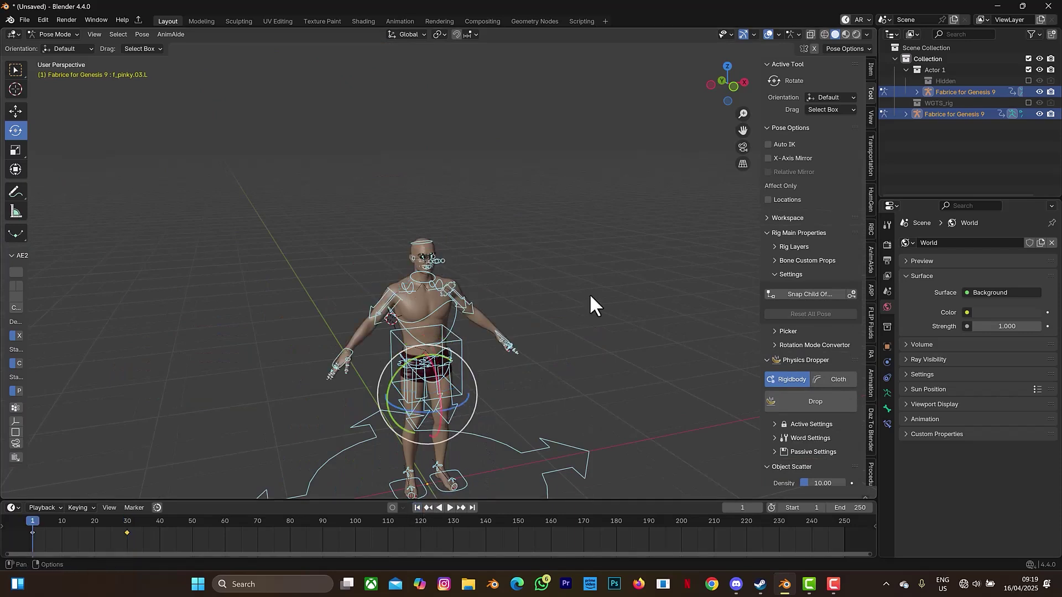
pyautogui.click(1039, 92)
# Play the animation with the upper body in view and stop it just past frame 30.
pyautogui.scroll(8, 477, 258)
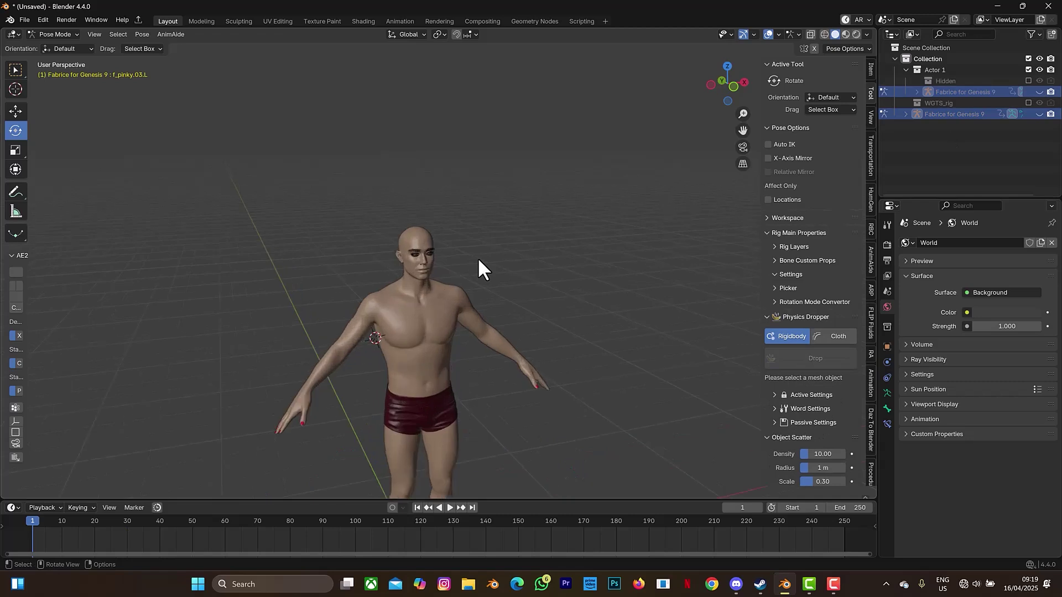
pyautogui.scroll(-2, 478, 257)
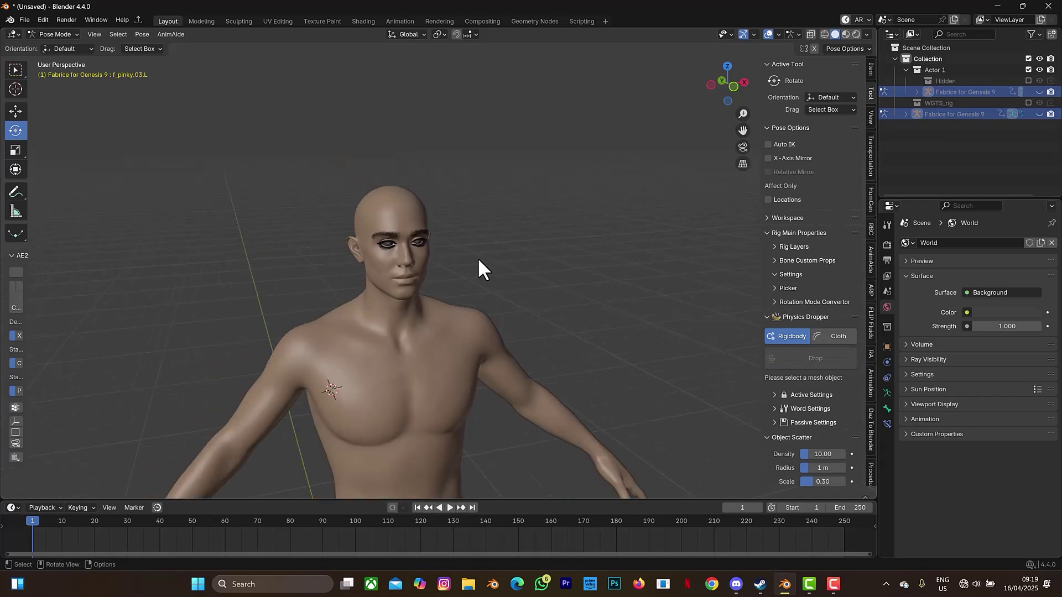
pyautogui.press('space')
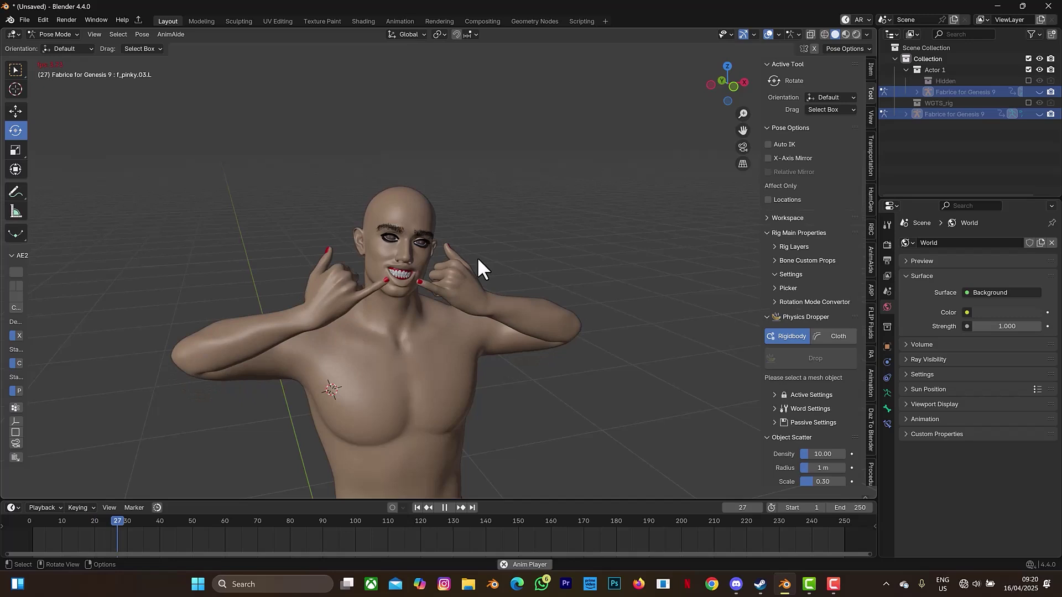
pyautogui.press('space')
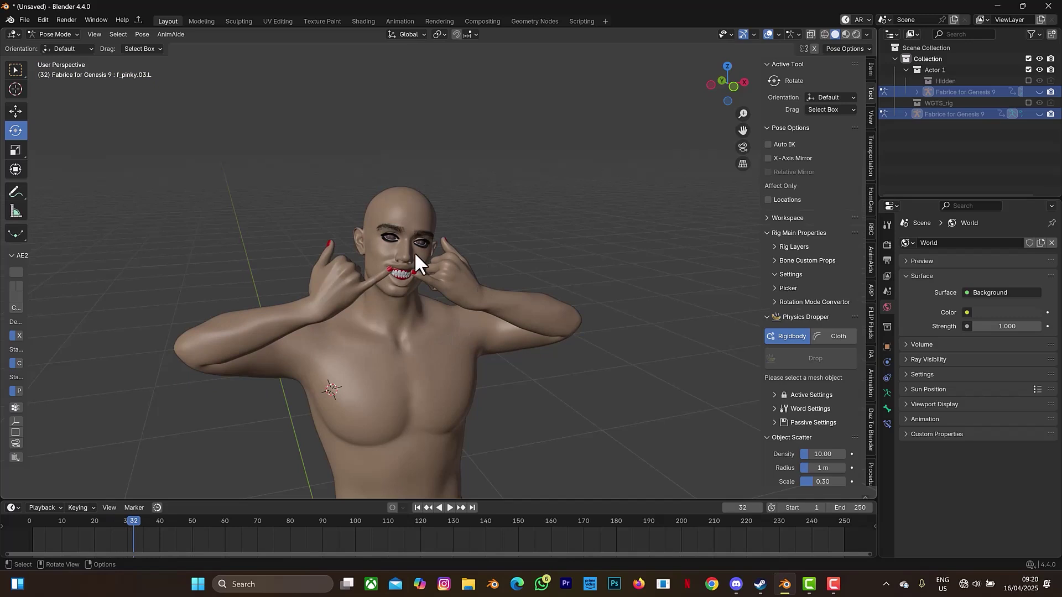
# Switch to Object Mode, isolate the Genesis 9 Mouth mesh in local view and open it in Edit Mode.
pyautogui.scroll(3, 393, 250)
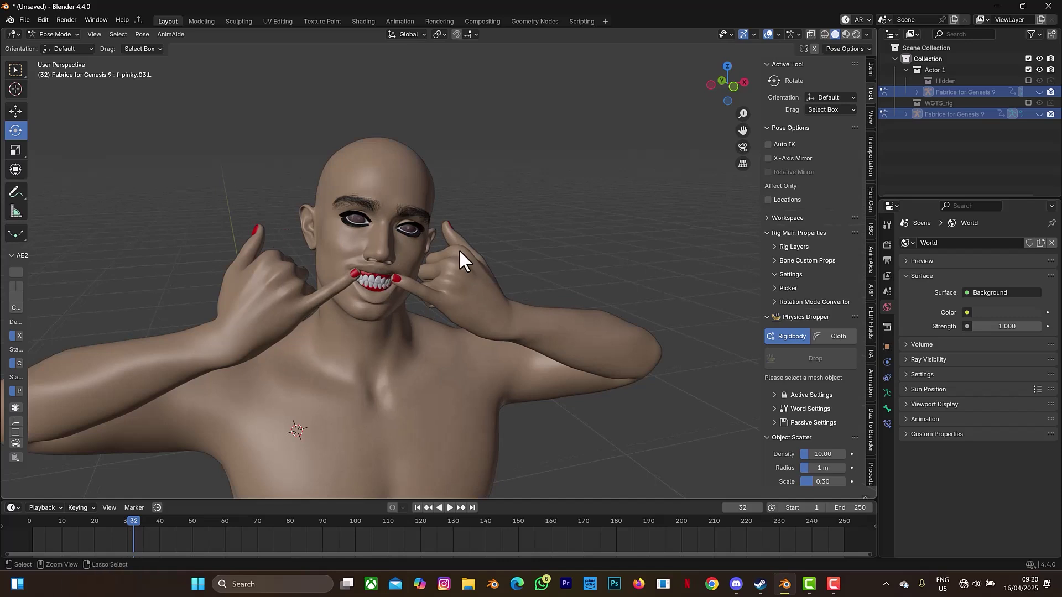
pyautogui.hotkey('ctrl', 'Tab')
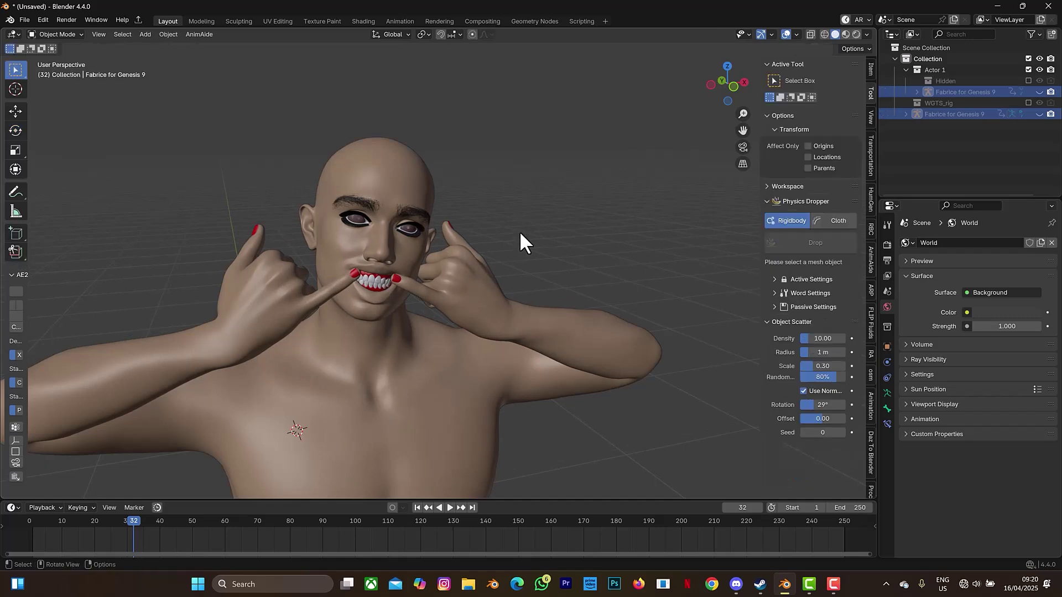
pyautogui.click(374, 279)
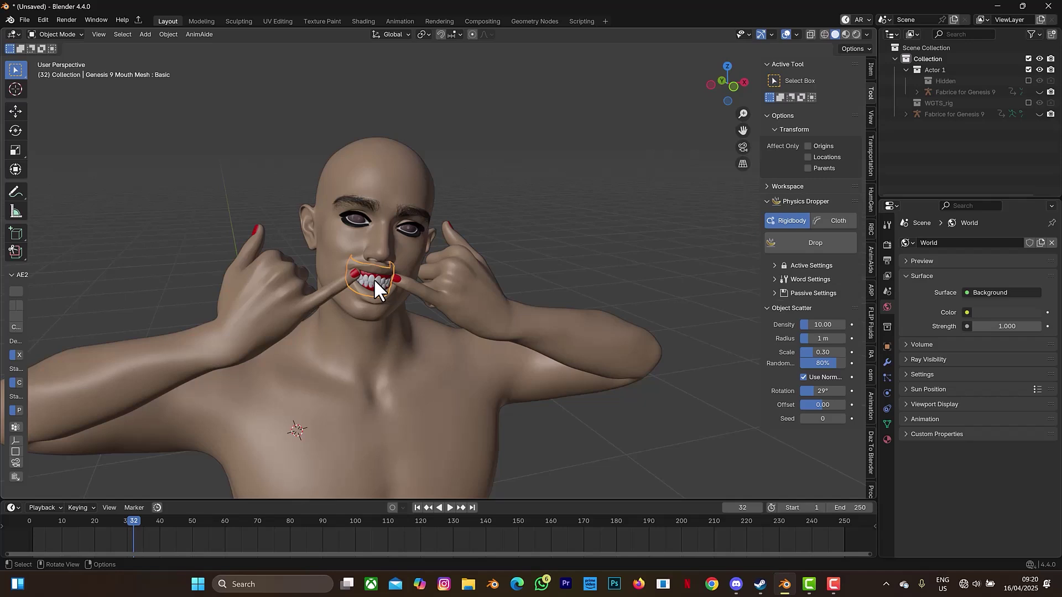
pyautogui.press('KP_Divide')
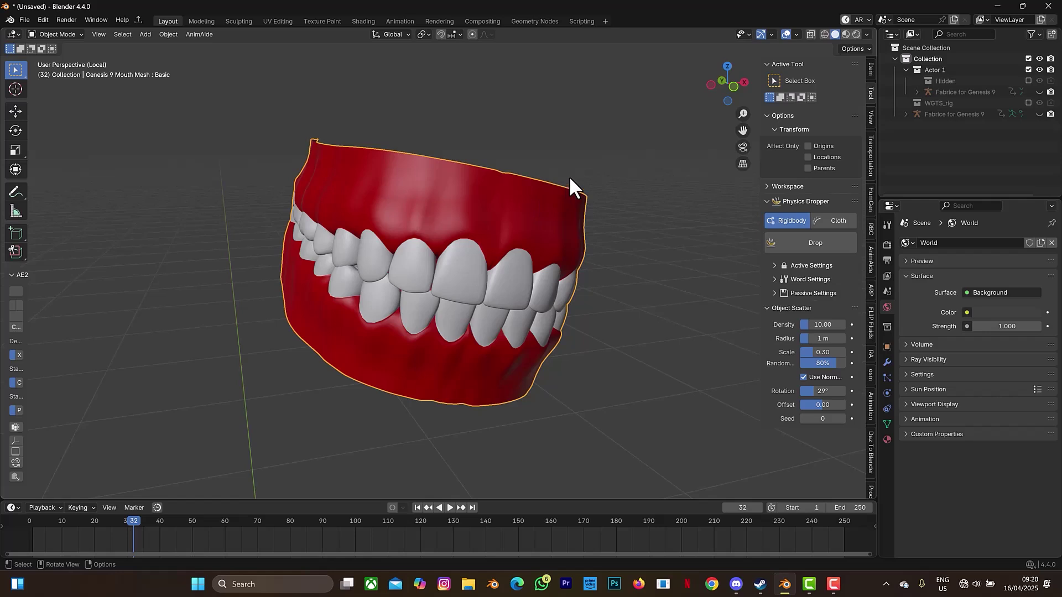
pyautogui.press('Tab')
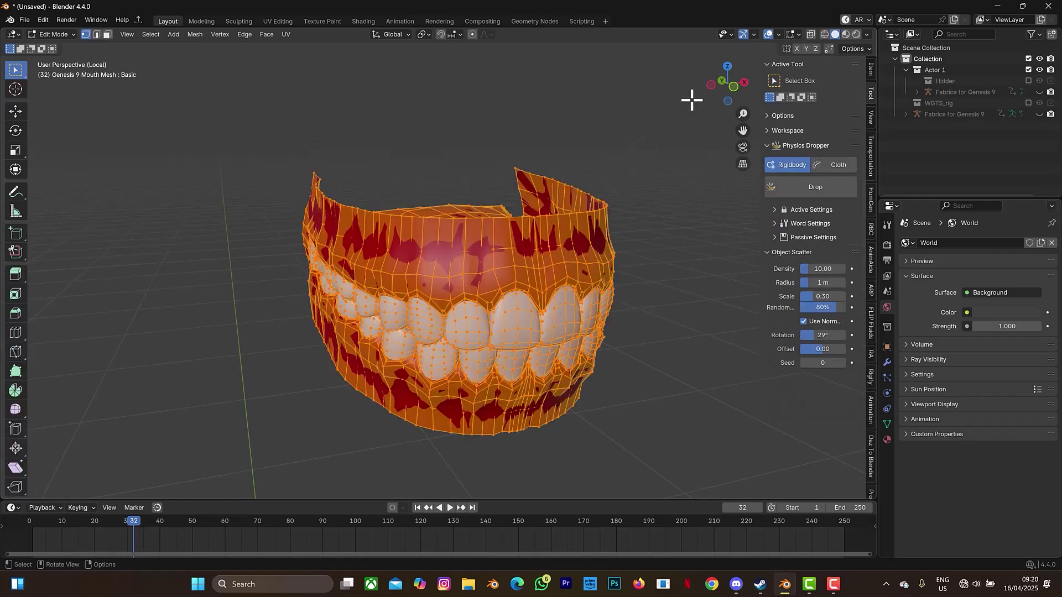
pyautogui.moveTo(728, 86); pyautogui.dragTo(724, 85)
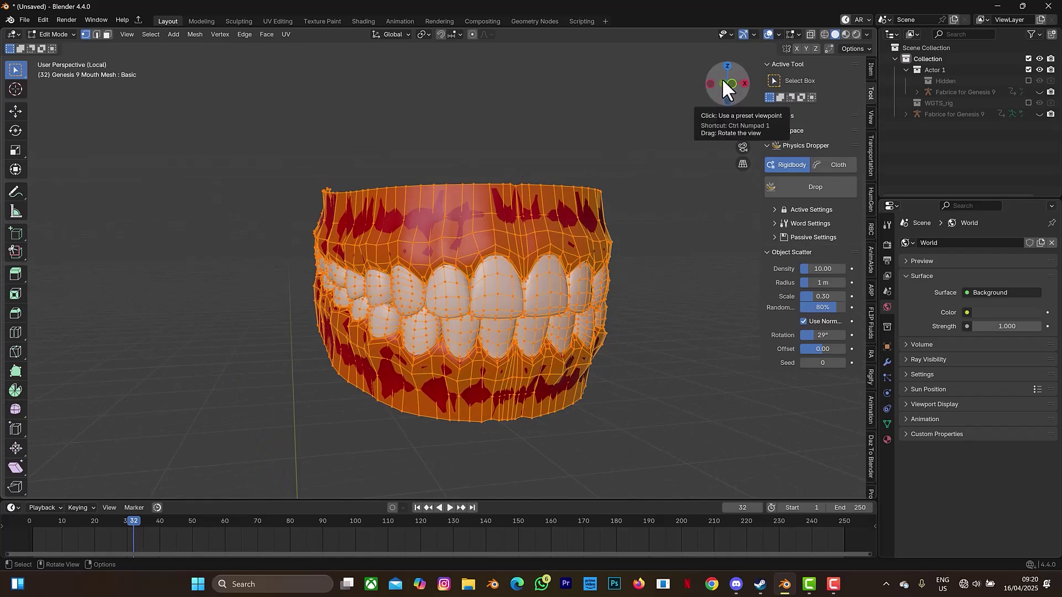
# Add a material slot with a new material named "gold teeth" to the mouth mesh.
pyautogui.click(887, 440)
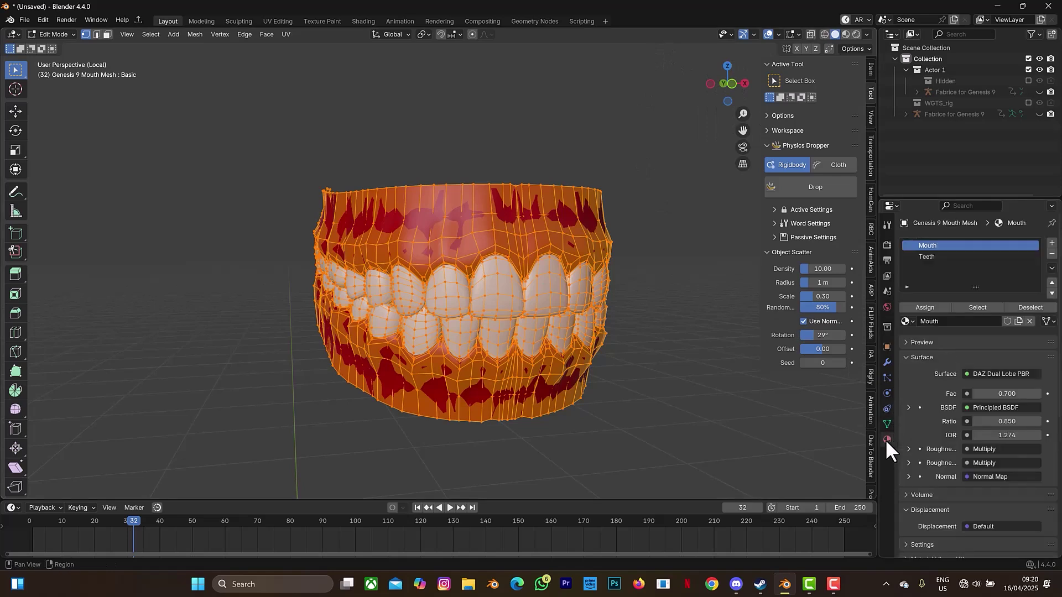
pyautogui.click(1053, 243)
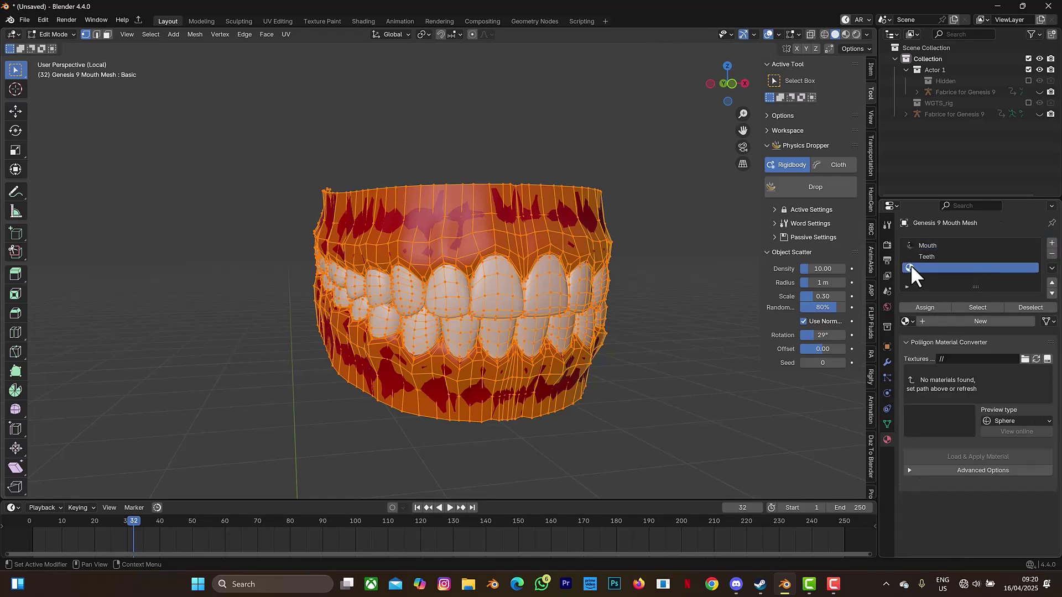
pyautogui.click(958, 320)
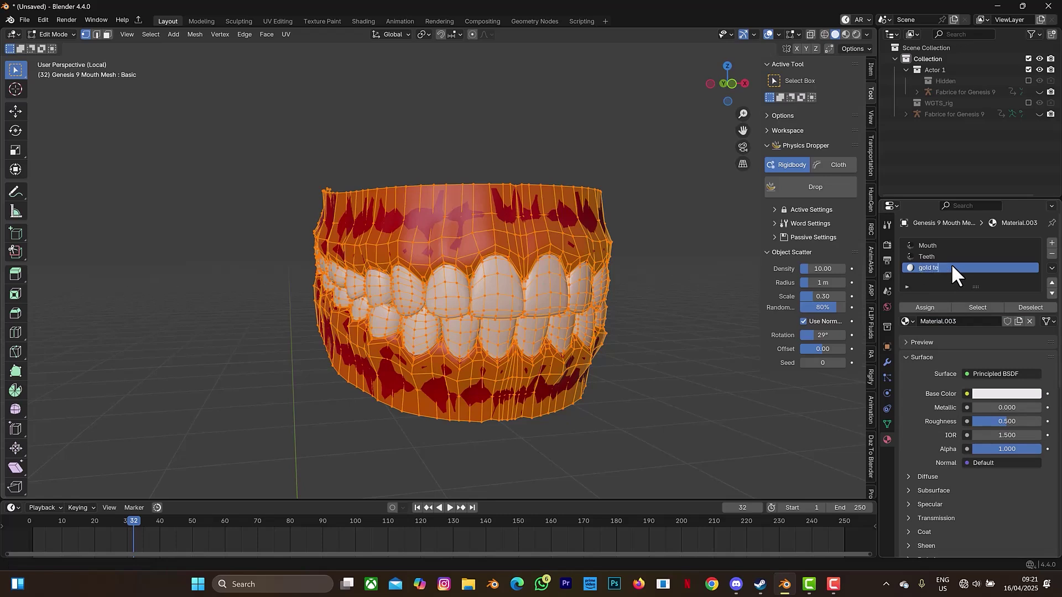
pyautogui.press('Return')
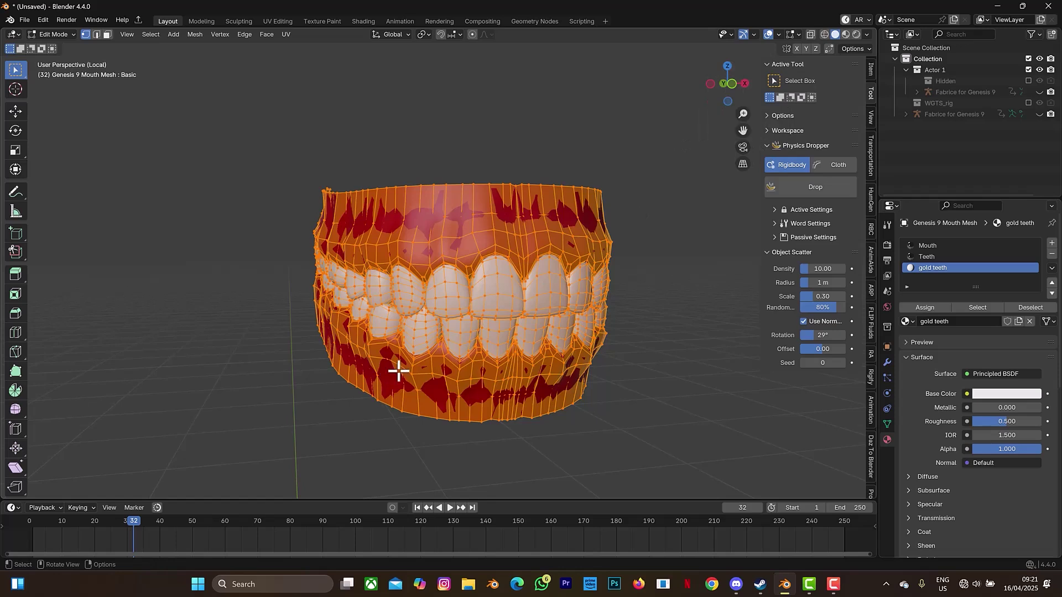
# Clear the selection, switch to face selection, and try selecting the character's right upper central incisor with Select Linked.
pyautogui.hotkey('alt', 'a')
pyautogui.click(105, 34)
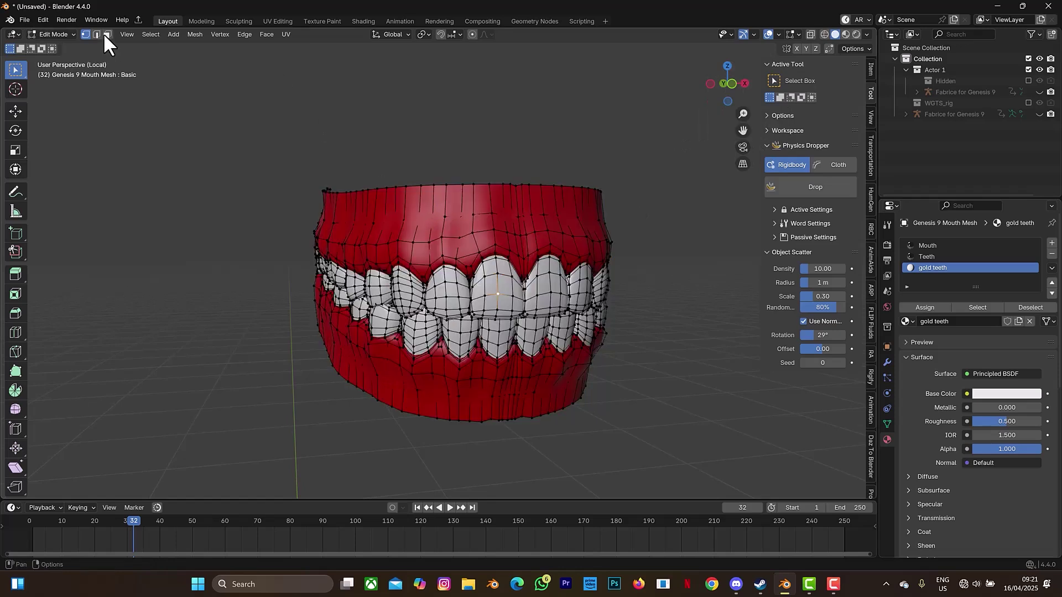
pyautogui.click(503, 283)
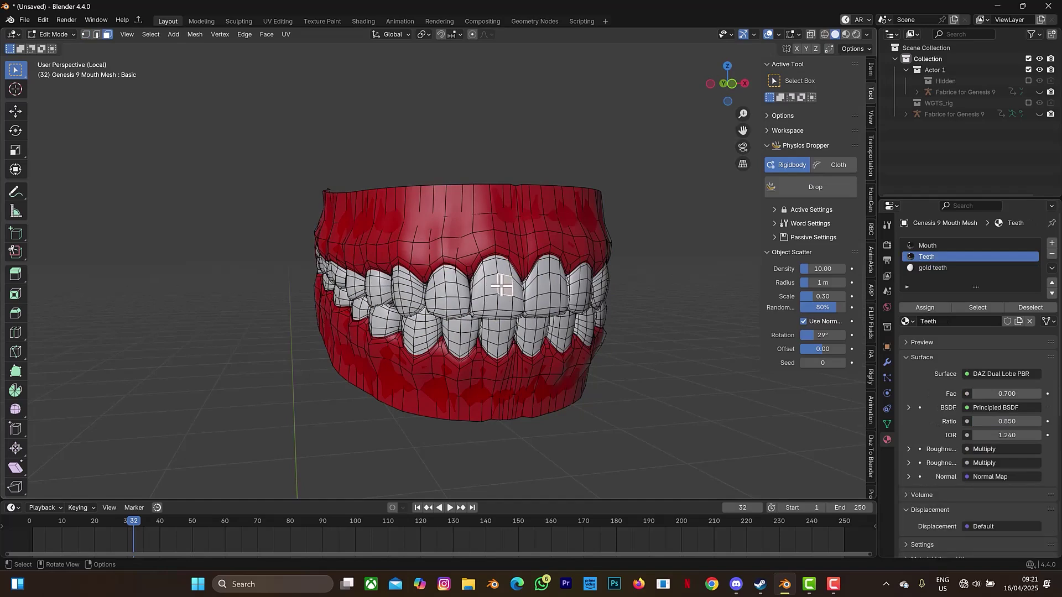
pyautogui.hotkey('ctrl', 'l')
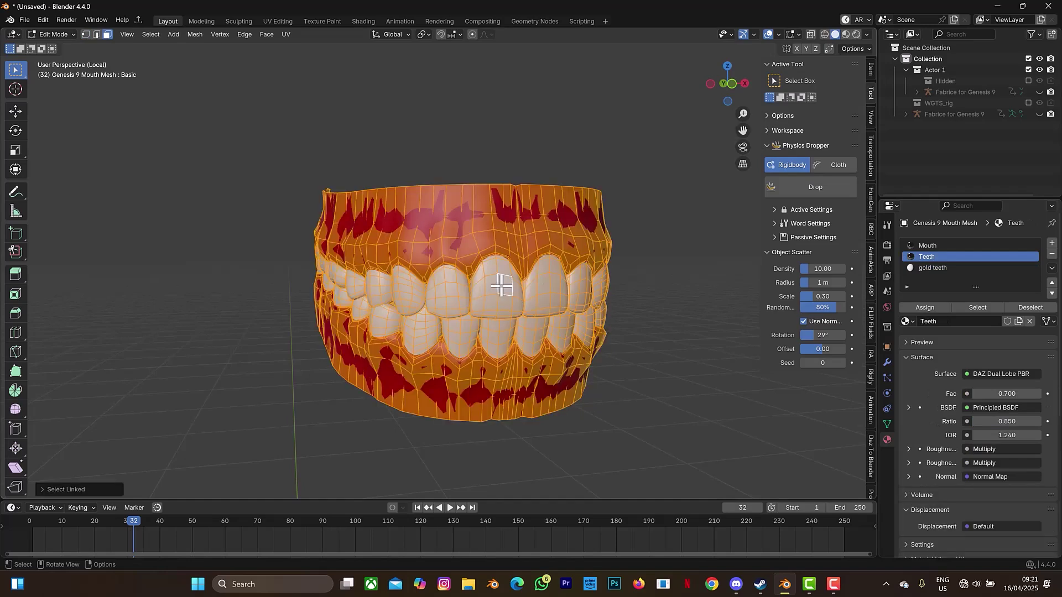
# Grow the selection from one face of the character's right upper central incisor and shrink it by one level.
pyautogui.click(501, 285)
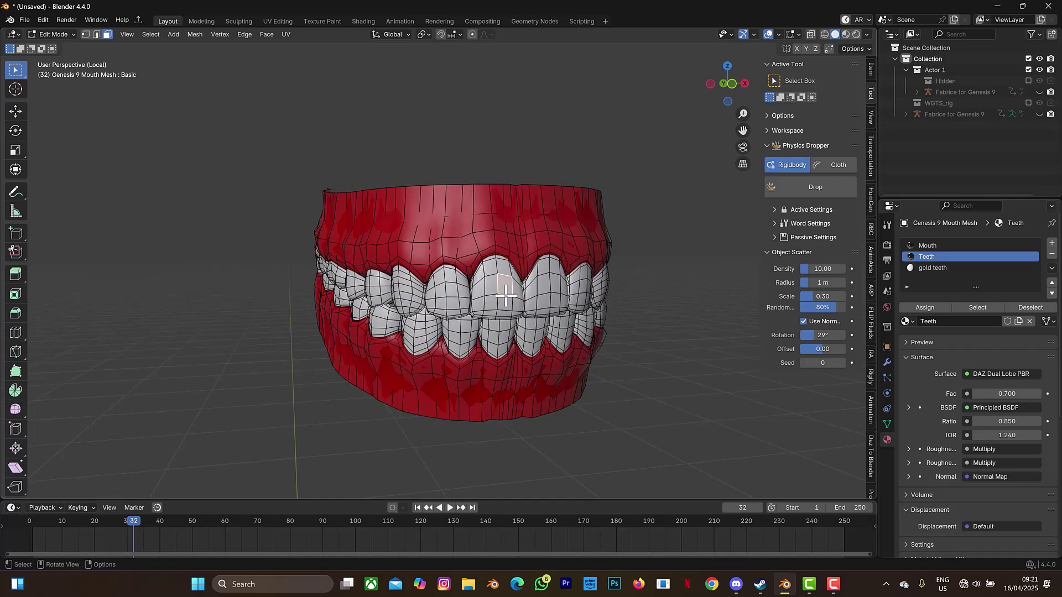
pyautogui.press('ctrl+KP_Add')
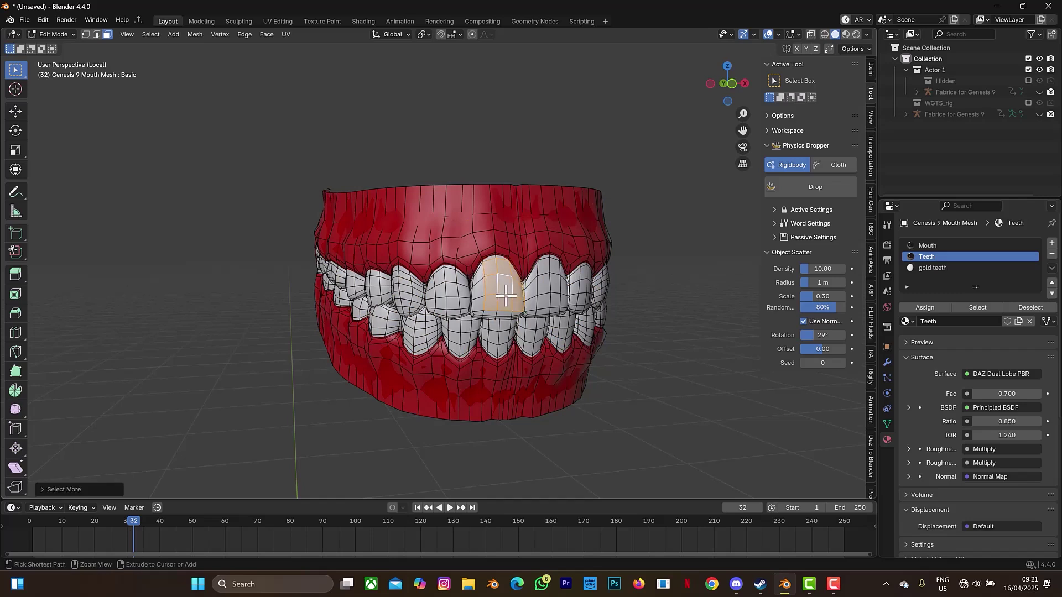
pyautogui.press('ctrl+KP_Add')
pyautogui.press('ctrl+KP_Add')
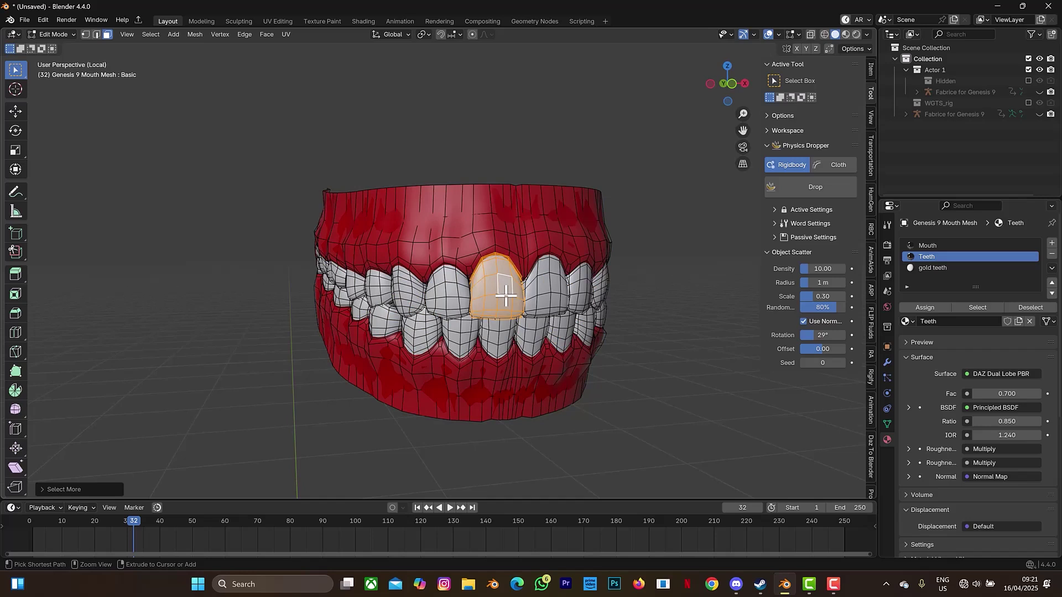
pyautogui.press('ctrl+KP_Subtract')
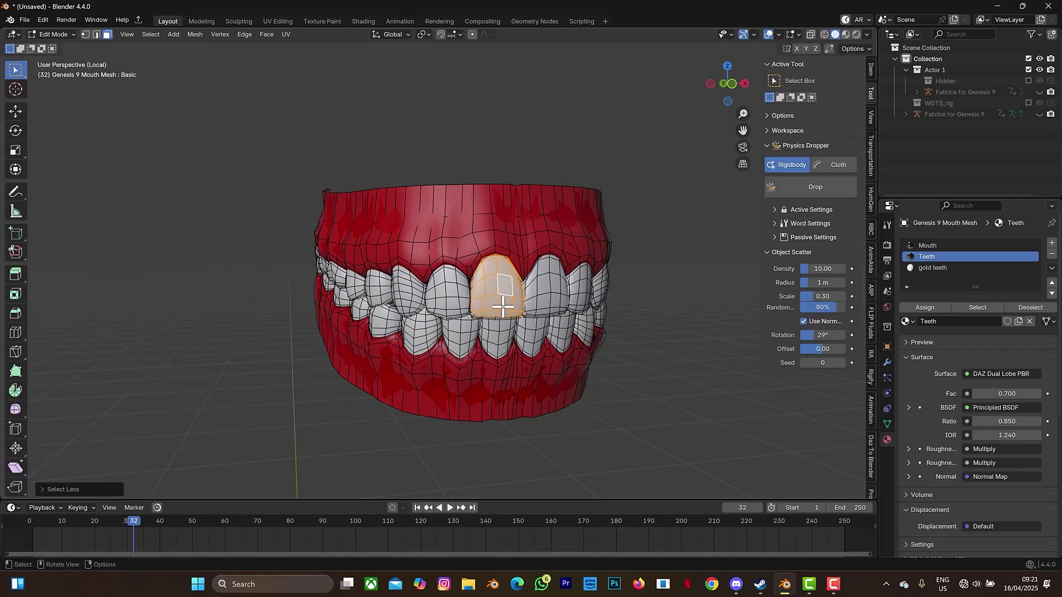
# Select the whole front of the character's right upper central incisor and assign it the "gold teeth" material.
pyautogui.click(503, 307)
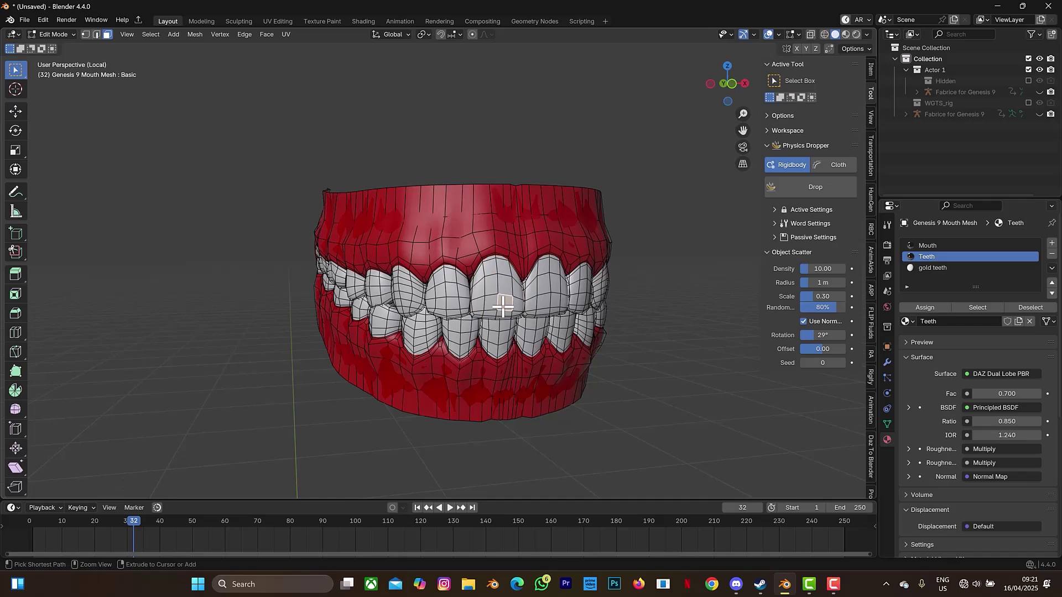
pyautogui.press('ctrl+KP_Add')
pyautogui.press('ctrl+KP_Add')
pyautogui.press('ctrl+KP_Add')
pyautogui.press('ctrl+KP_Add')
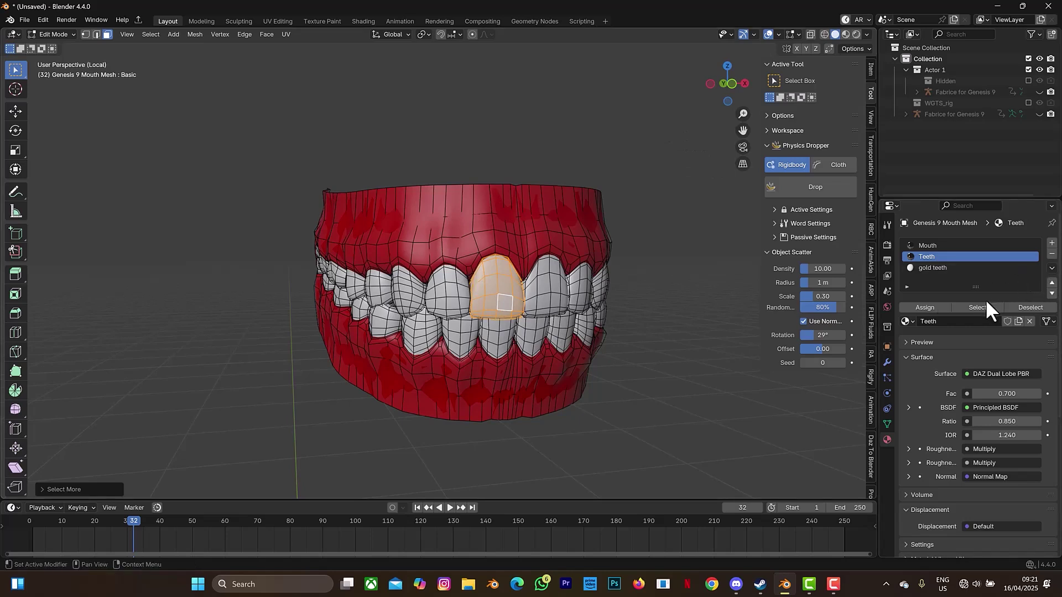
pyautogui.click(944, 267)
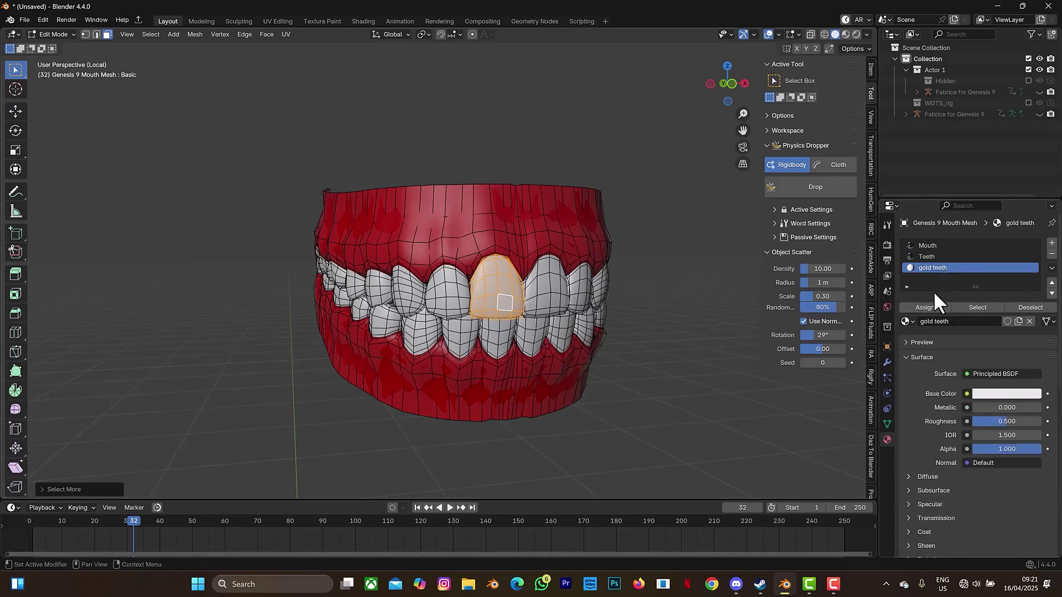
pyautogui.click(927, 305)
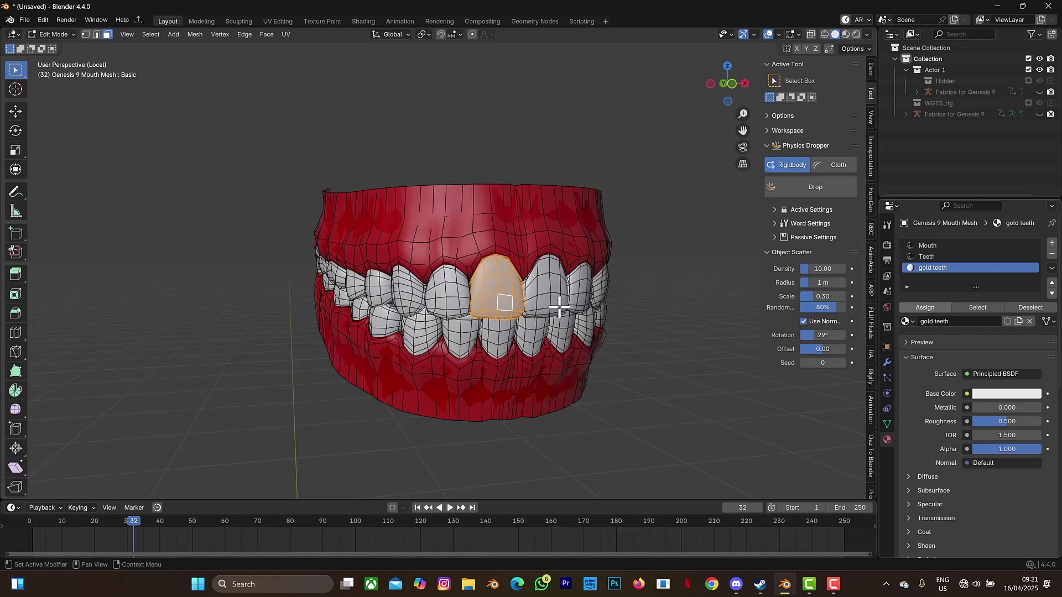
# Select the front faces of the character's left upper central incisor and assign them the "gold teeth" material.
pyautogui.click(542, 286)
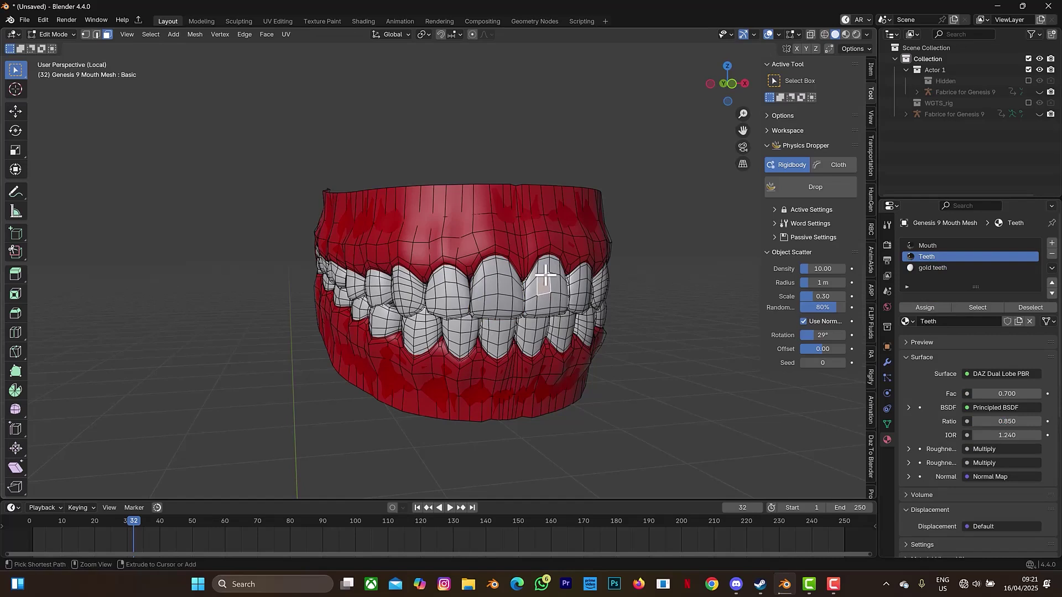
pyautogui.click(545, 301)
pyautogui.press('ctrl+KP_Add')
pyautogui.press('ctrl+KP_Add')
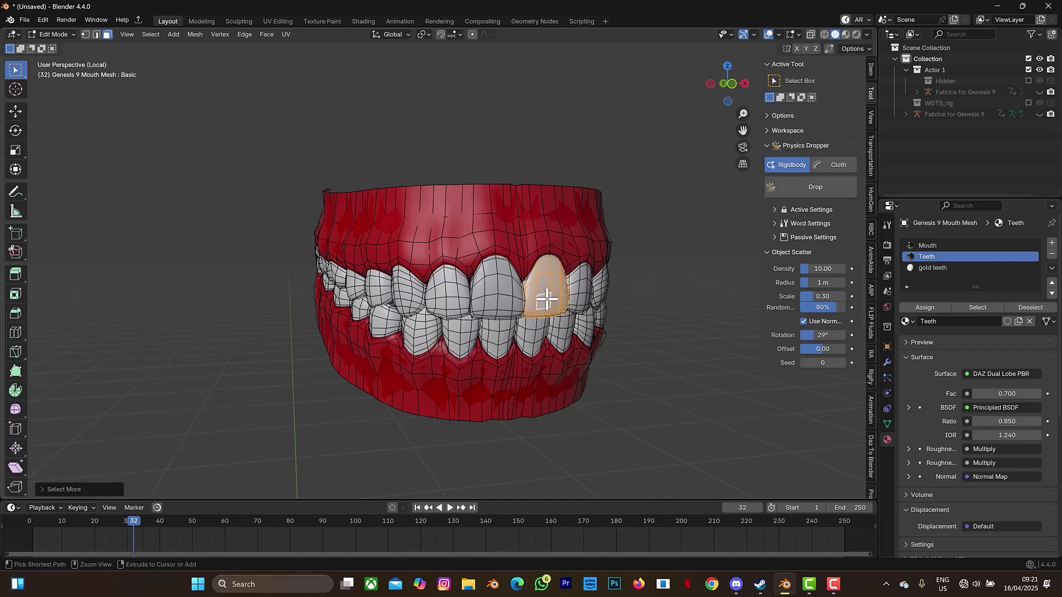
pyautogui.click(941, 270)
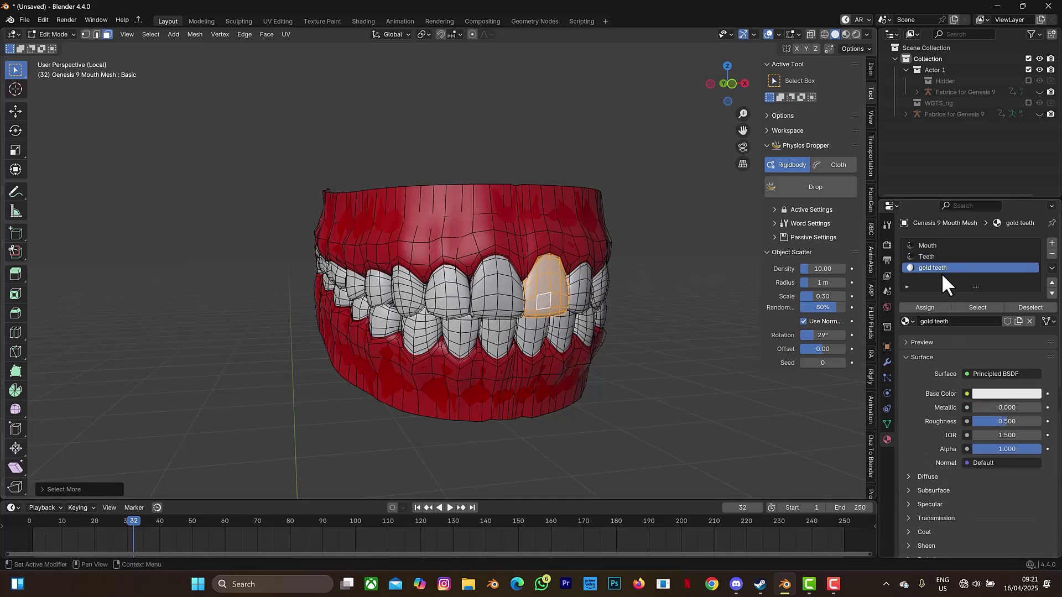
pyautogui.click(928, 308)
# Try to assign the "gold teeth" material to the front faces of the character's left upper lateral incisor.
pyautogui.moveTo(740, 82); pyautogui.dragTo(728, 96)
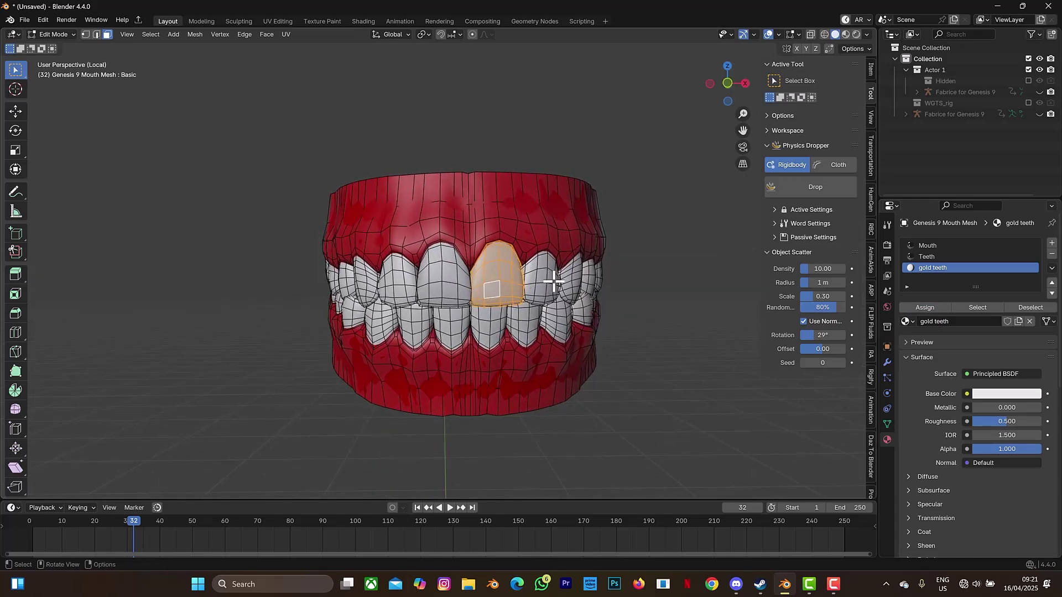
pyautogui.click(544, 280)
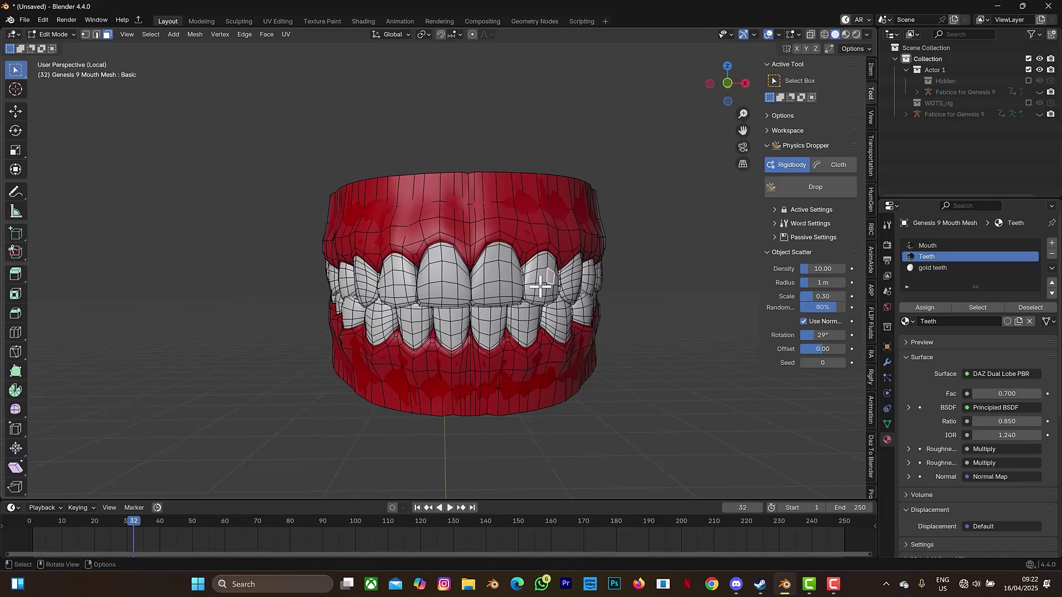
pyautogui.press('ctrl+KP_Add')
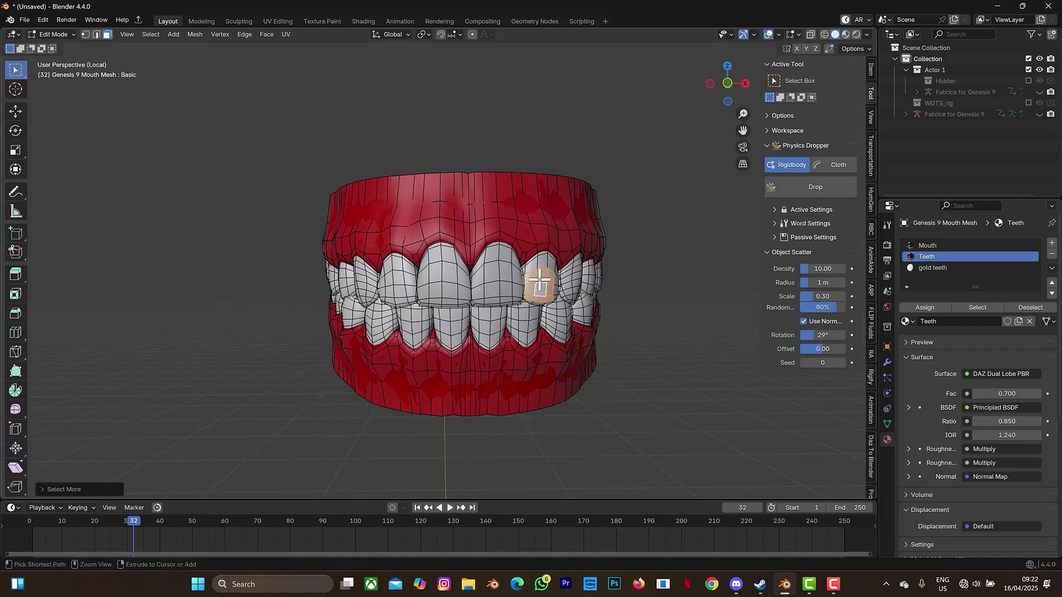
pyautogui.press('ctrl+KP_Add')
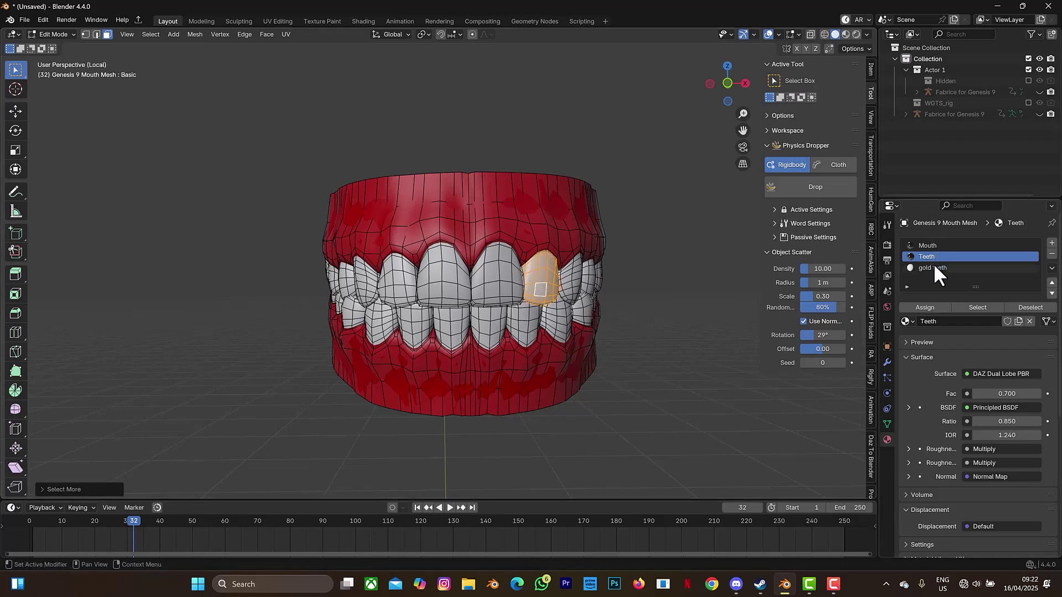
pyautogui.click(927, 308)
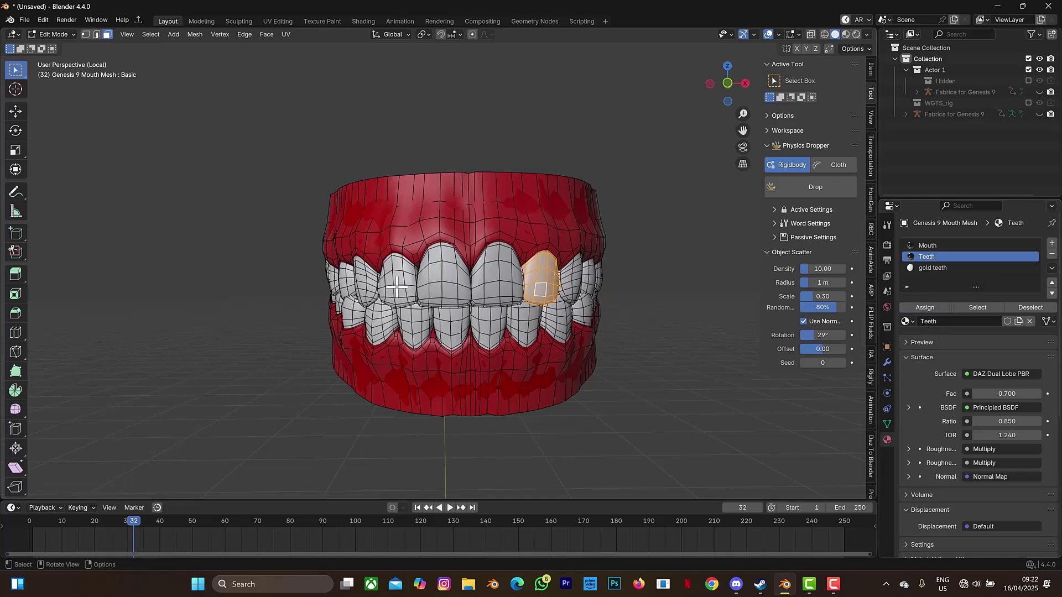
# Select the front faces of the character's right upper lateral incisor and assign them the "gold teeth" material.
pyautogui.hotkey('alt', 'a')
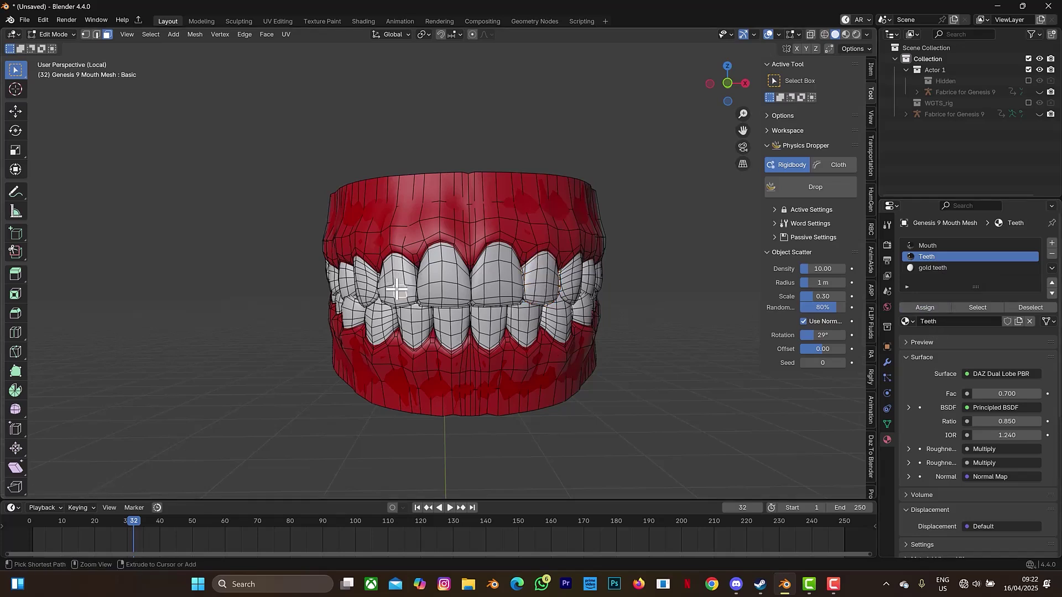
pyautogui.click(396, 289)
pyautogui.press('ctrl+KP_Add')
pyautogui.press('ctrl+KP_Add')
pyautogui.press('ctrl+KP_Add')
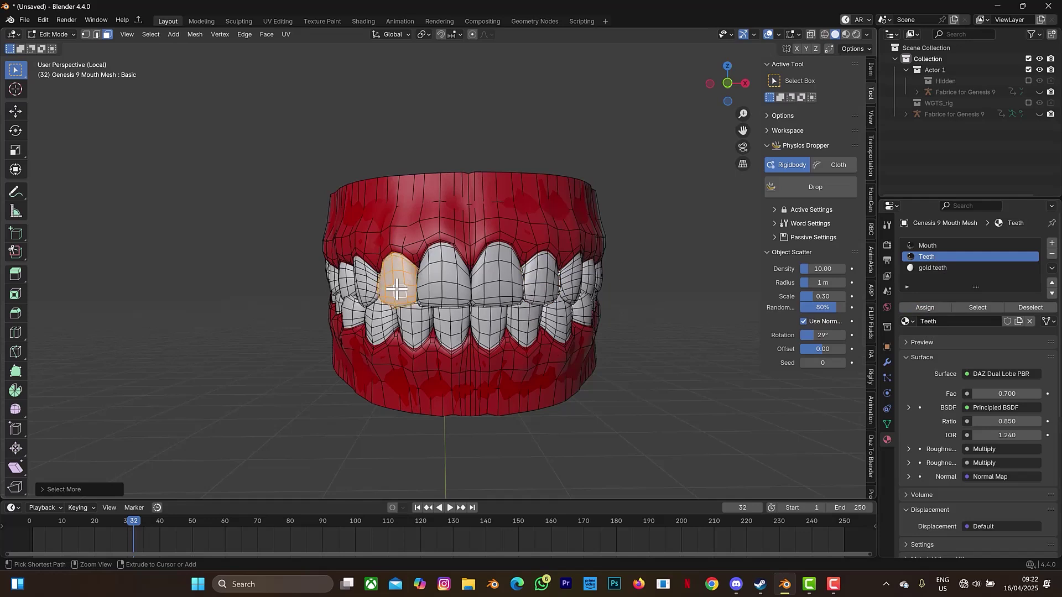
pyautogui.click(920, 267)
pyautogui.click(916, 305)
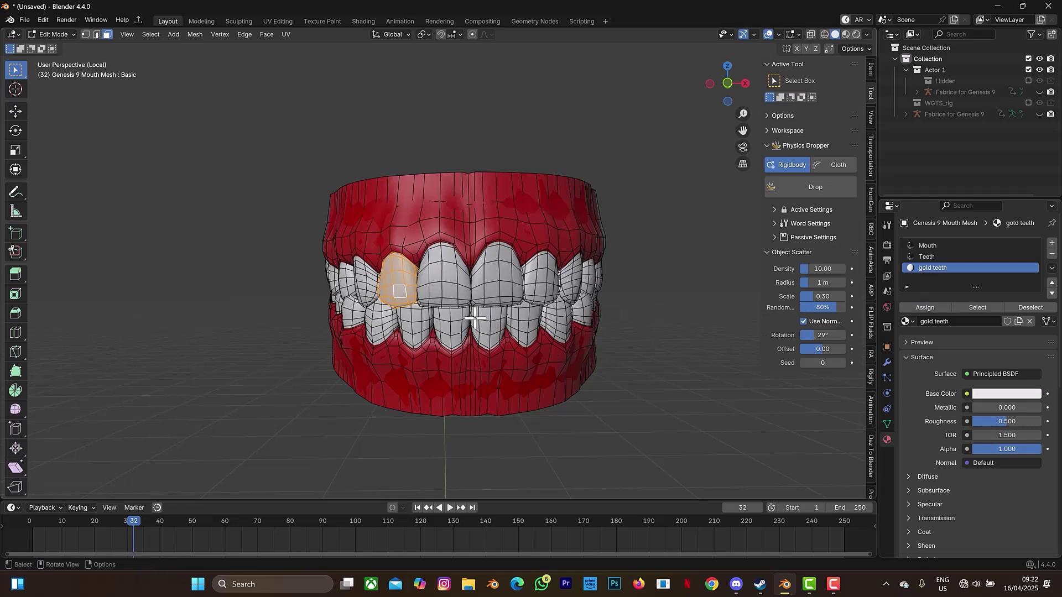
# Select the front faces of the character's left lower central incisor and assign them the "gold teeth" material.
pyautogui.click(492, 311)
pyautogui.press('ctrl')
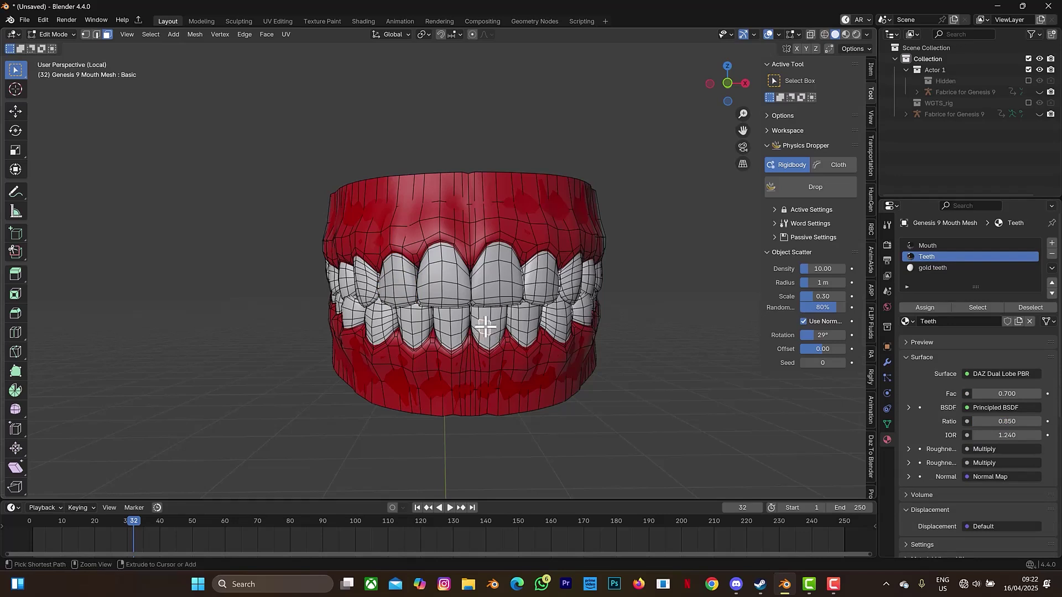
pyautogui.press('ctrl+KP_Add')
pyautogui.press('ctrl+KP_Add')
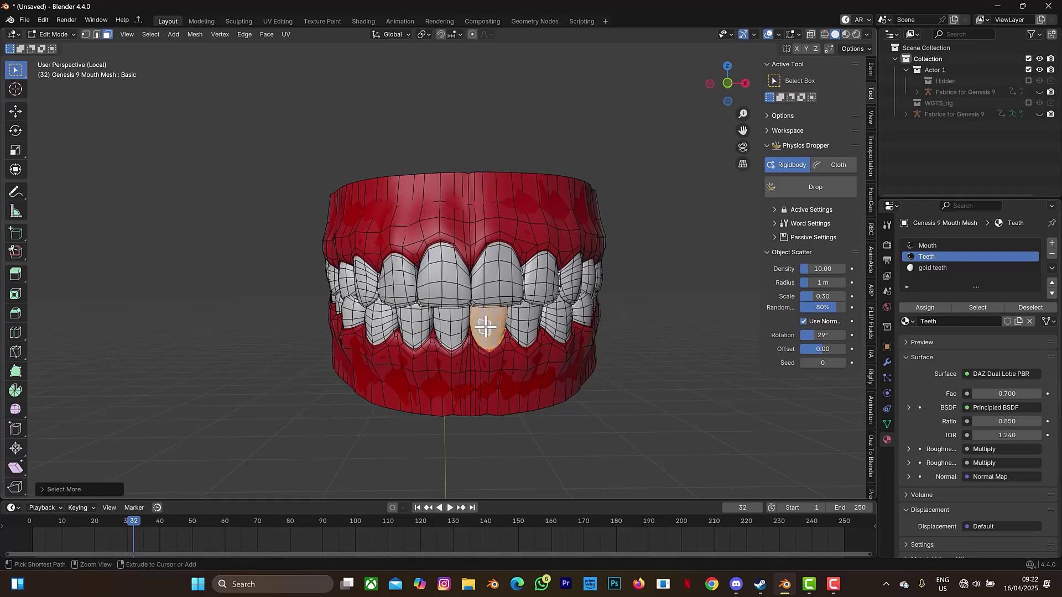
pyautogui.click(941, 268)
pyautogui.click(918, 307)
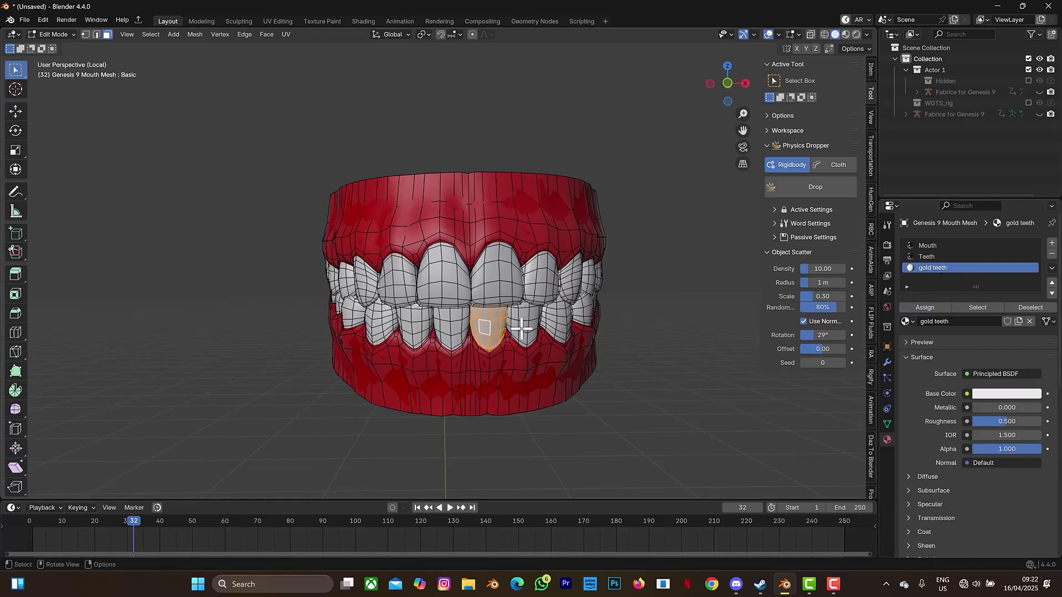
# Select the front faces of the character's left lower lateral incisor and assign them the "gold teeth" material.
pyautogui.click(522, 329)
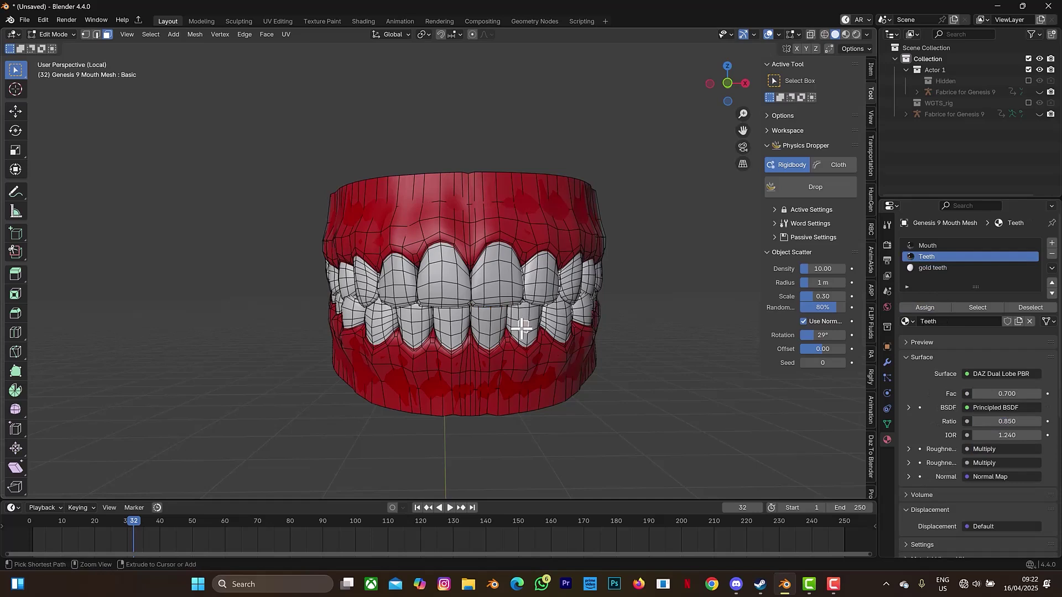
pyautogui.press('ctrl+KP_Add')
pyautogui.press('ctrl+KP_Add')
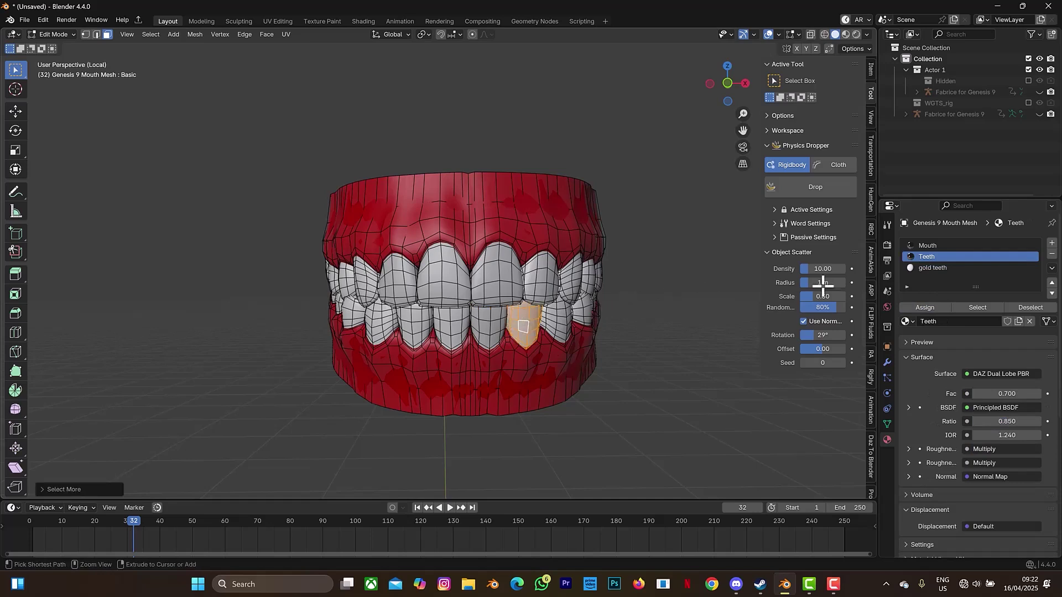
pyautogui.click(932, 268)
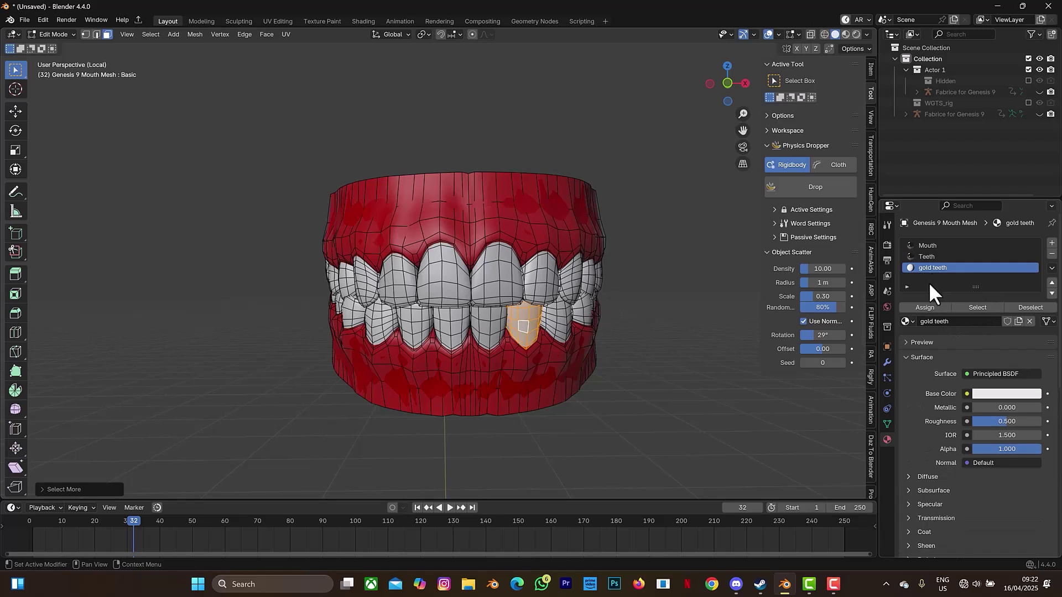
pyautogui.click(921, 305)
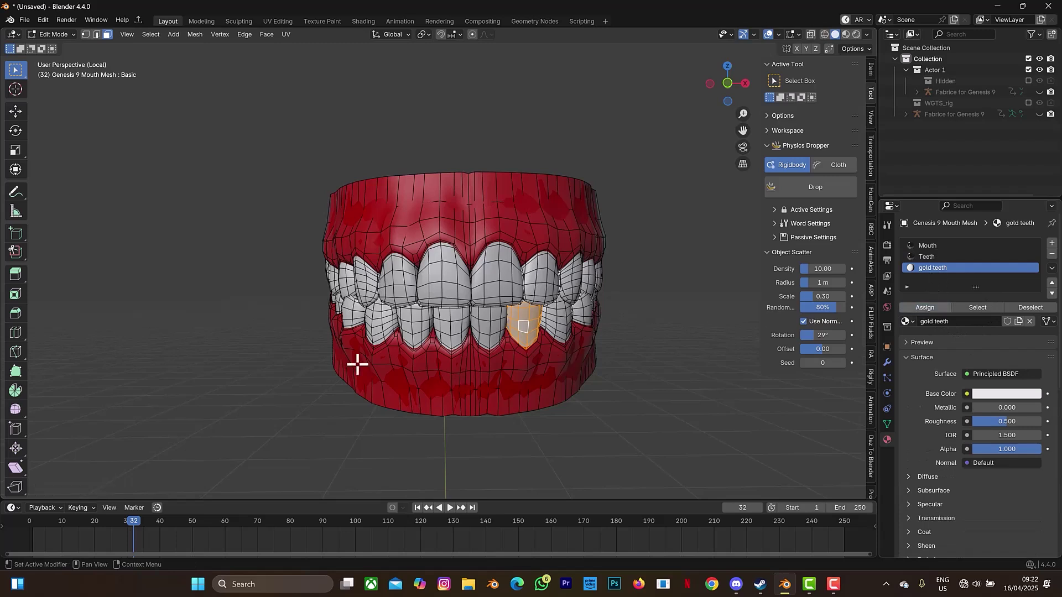
# Select the front faces of the character's right lower lateral incisor and assign them the "gold teeth" material.
pyautogui.click(413, 332)
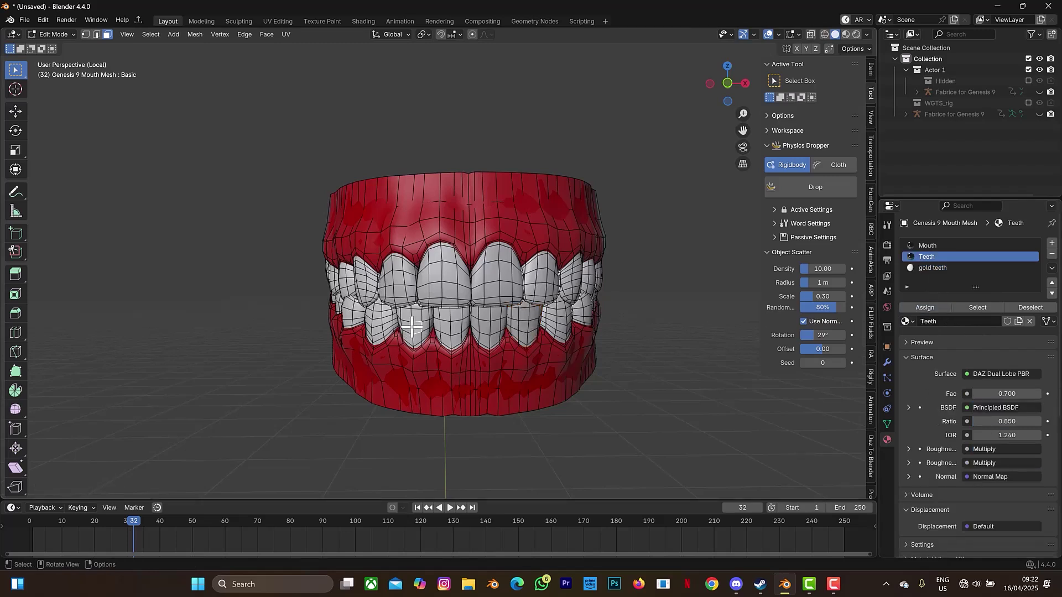
pyautogui.press('ctrl+KP_Add')
pyautogui.press('ctrl+KP_Add')
pyautogui.press('ctrl+KP_Add')
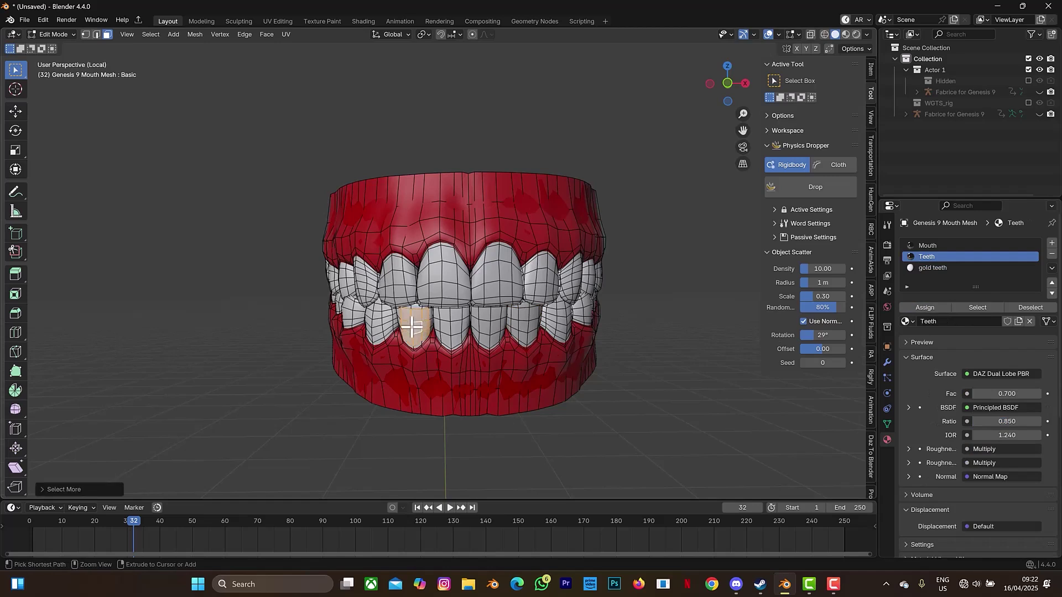
pyautogui.press('ctrl+KP_Add')
pyautogui.click(931, 268)
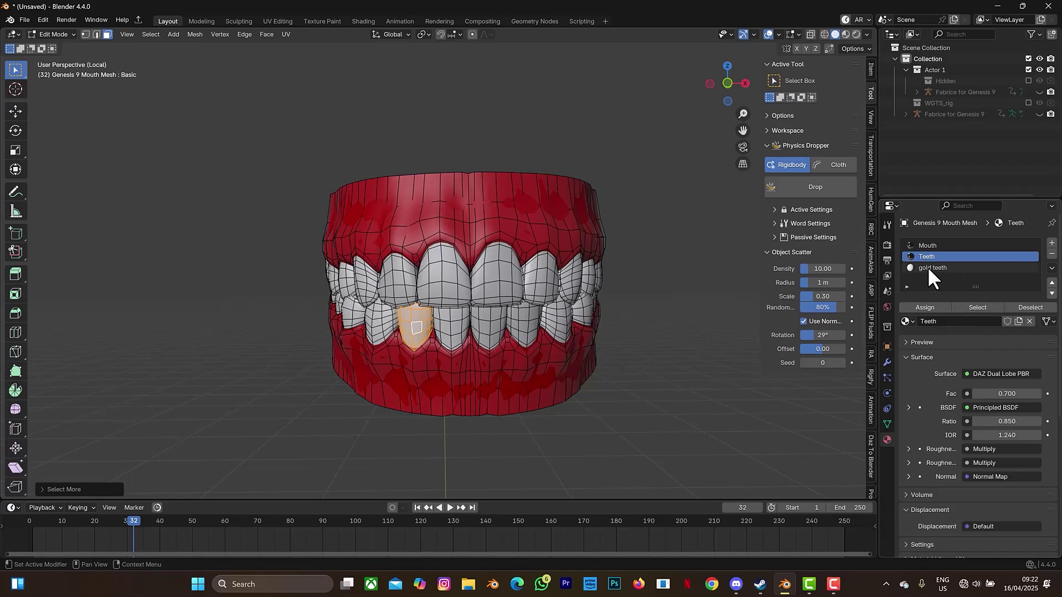
pyautogui.click(925, 308)
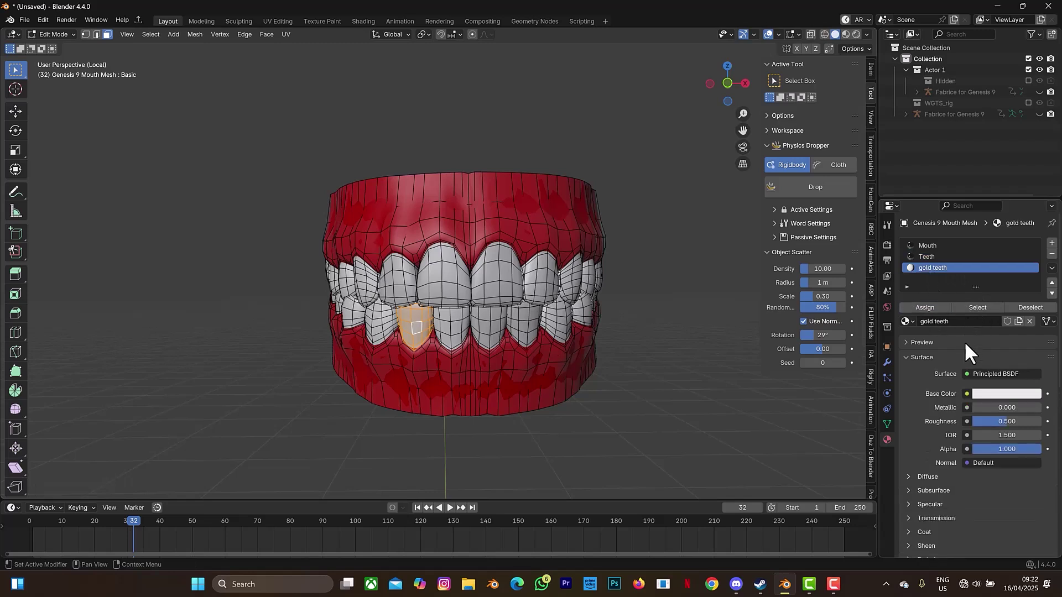
# Deselect the "gold teeth" faces and reselect every face using that material to check which teeth are covered.
pyautogui.click(1030, 308)
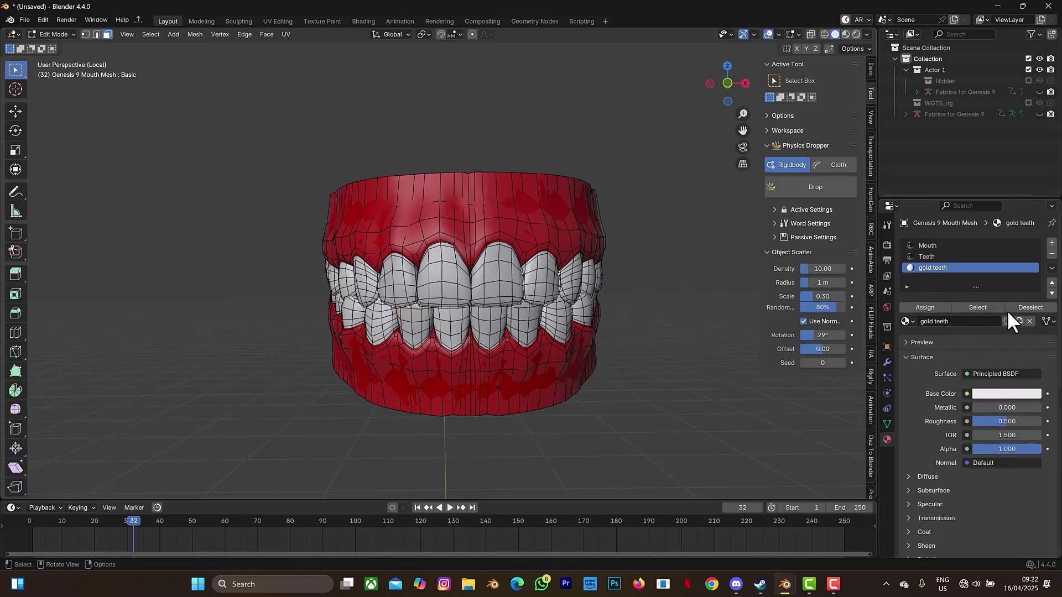
pyautogui.click(984, 307)
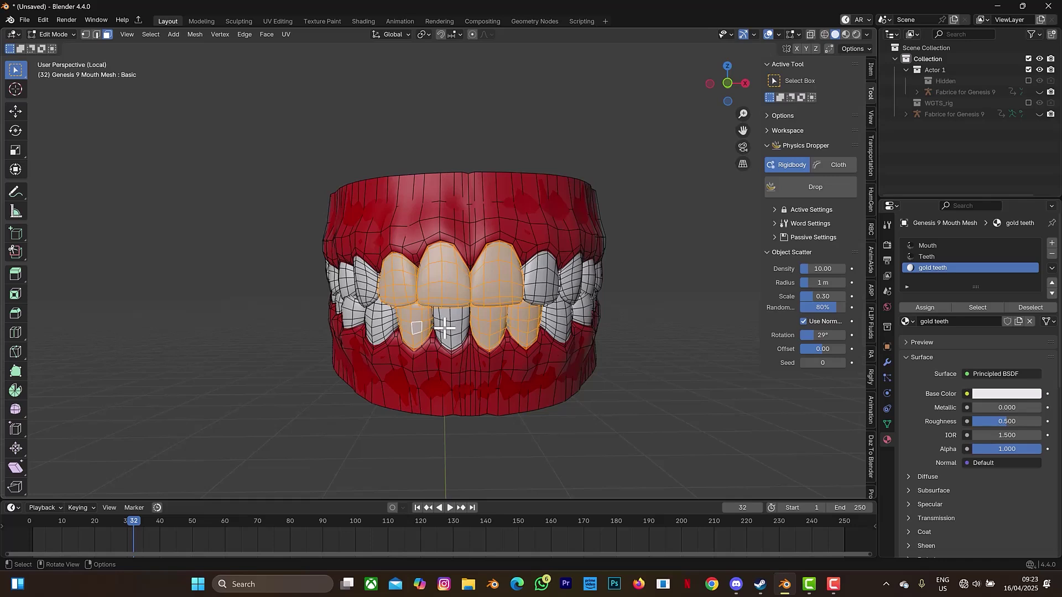
# Select the front faces of the character's right lower central incisor and assign them the "gold teeth" material.
pyautogui.click(444, 328)
pyautogui.press('ctrl+KP_Add')
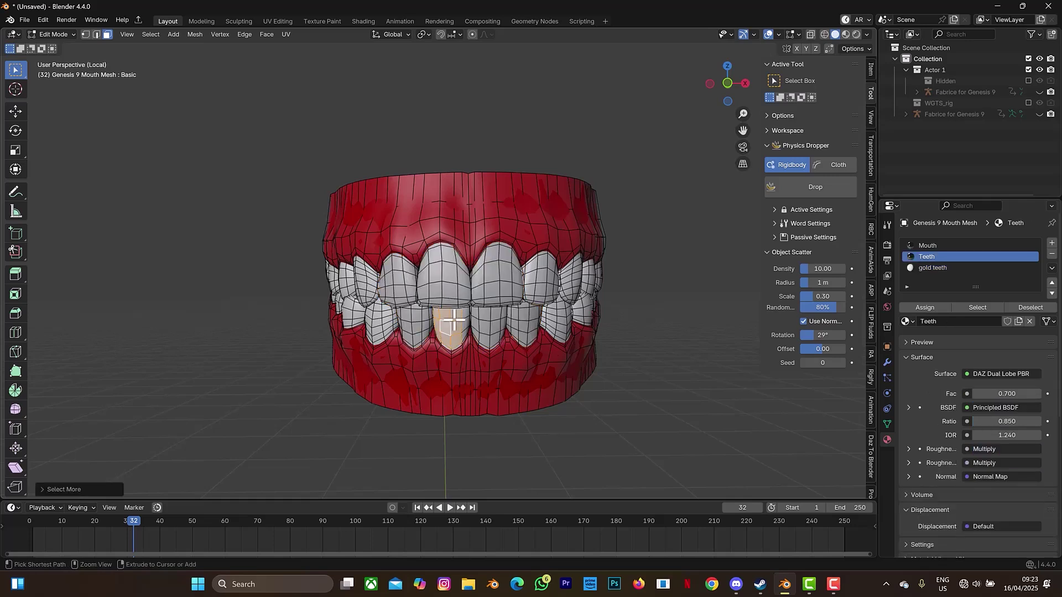
pyautogui.click(945, 267)
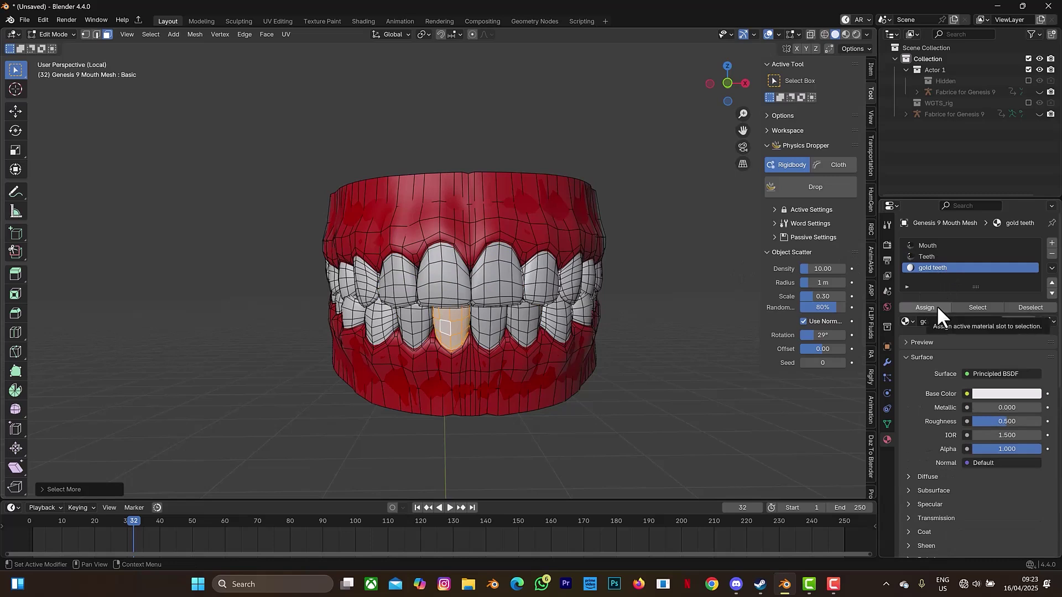
pyautogui.click(937, 307)
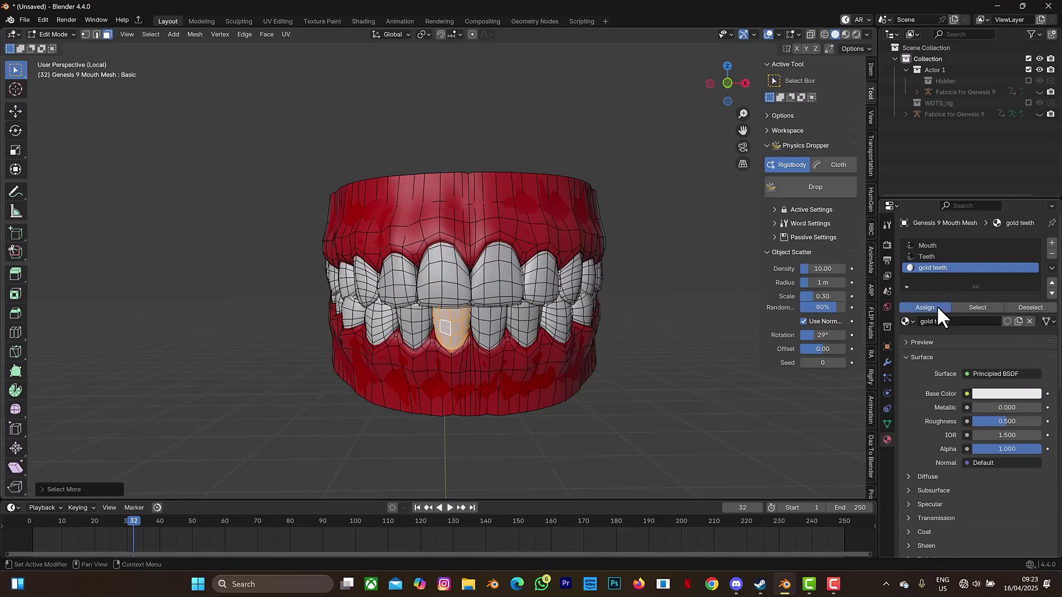
# Select the front faces of the character's right lower canine and assign them the "gold teeth" material.
pyautogui.click(375, 321)
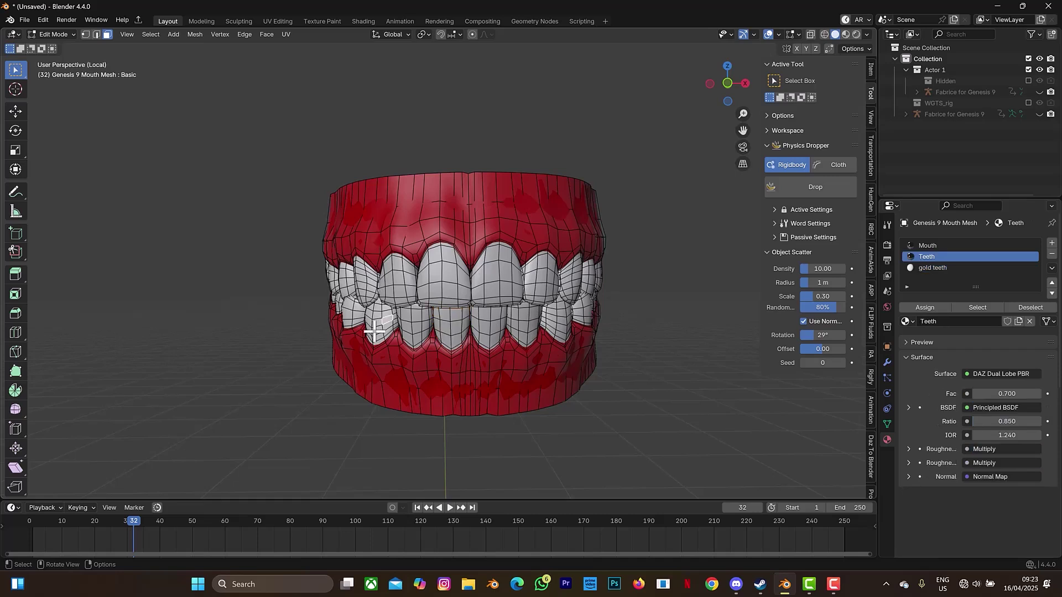
pyautogui.click(374, 321)
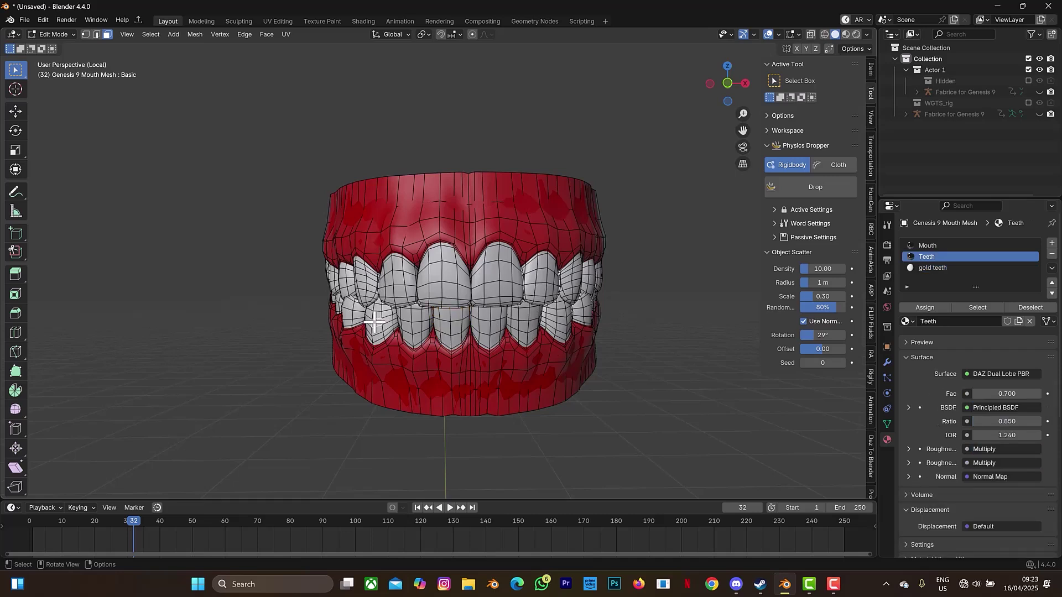
pyautogui.press('ctrl+KP_Add')
pyautogui.press('ctrl+KP_Add')
pyautogui.press('ctrl+KP_Add')
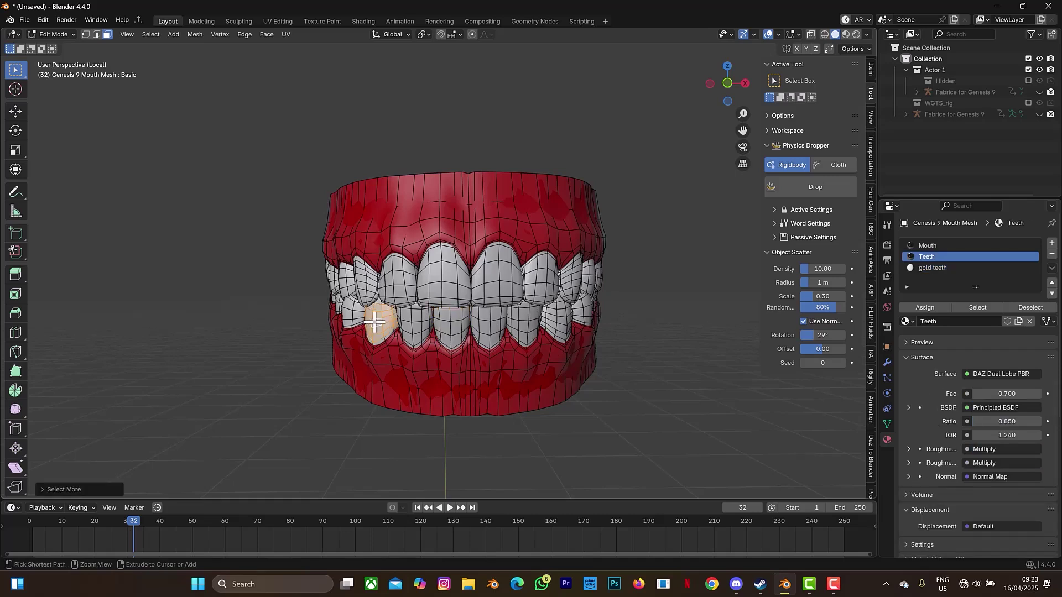
pyautogui.press('ctrl+KP_Add')
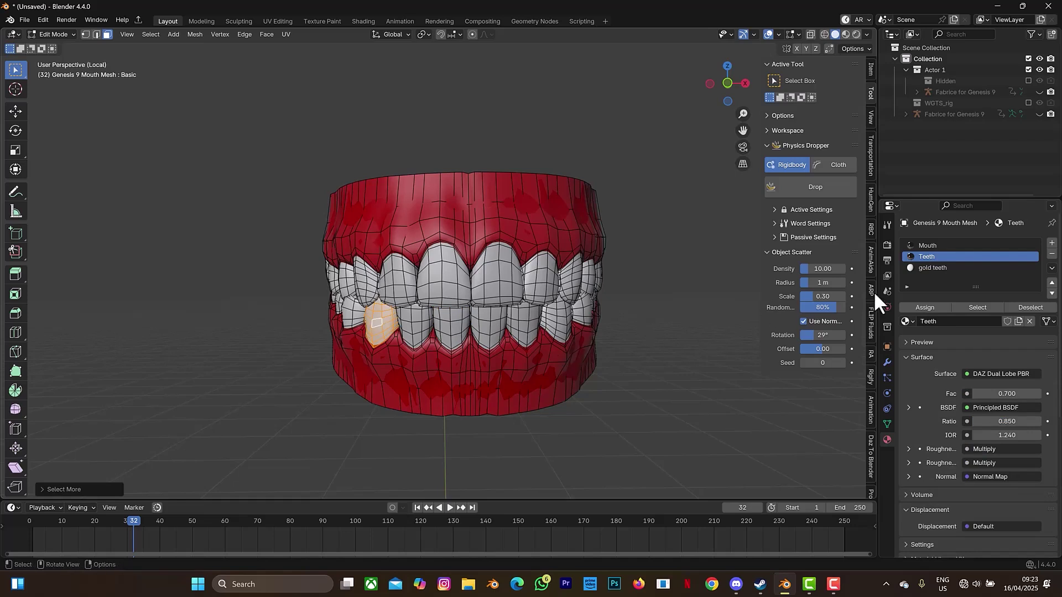
pyautogui.click(940, 267)
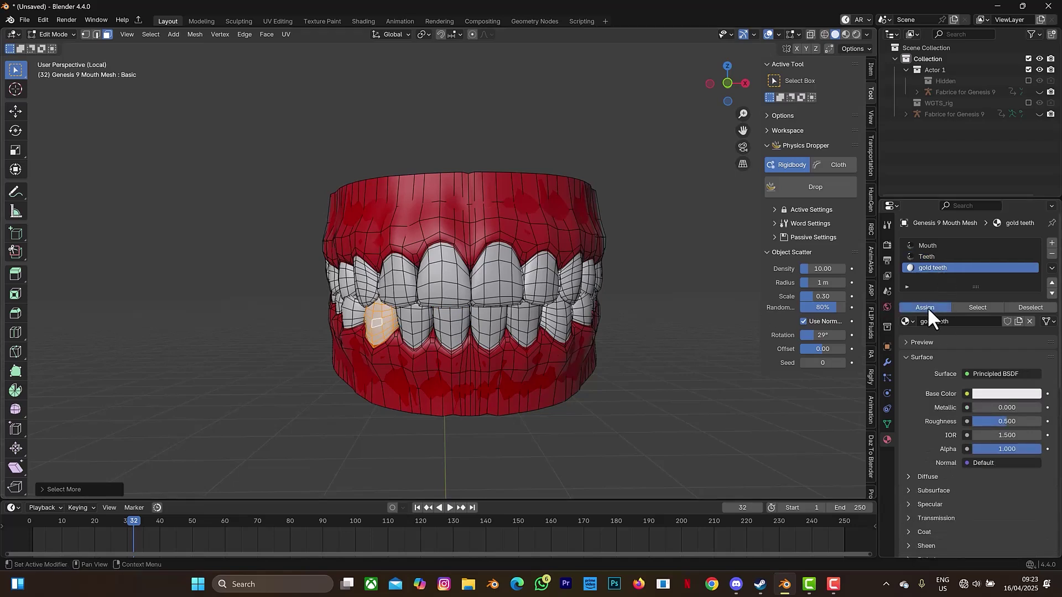
pyautogui.click(928, 307)
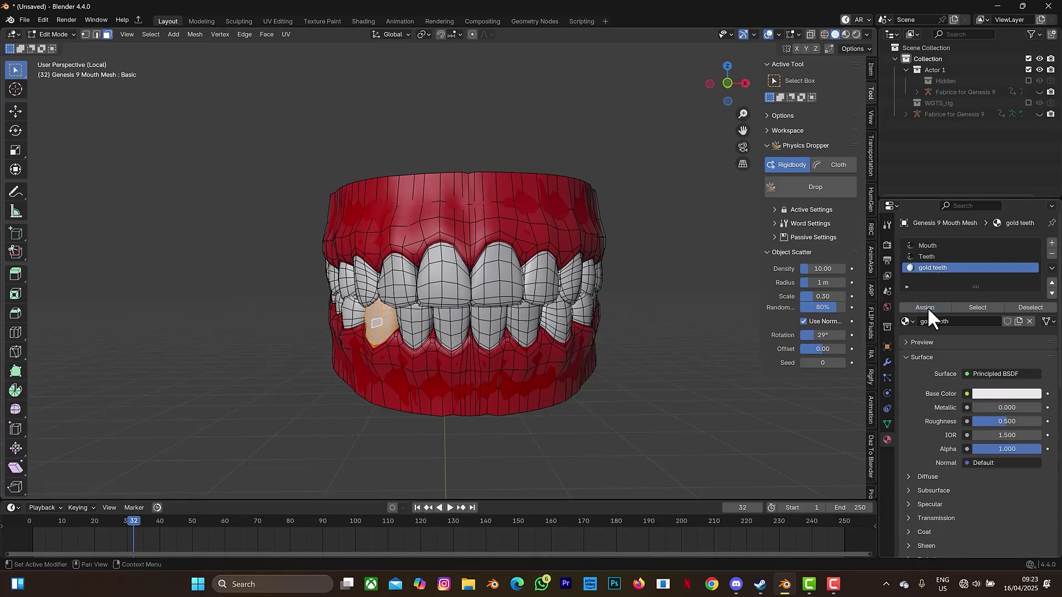
# Reselect all "gold teeth" faces to check coverage, then inspect the mouth in Object Mode with Material Preview shading.
pyautogui.click(652, 330)
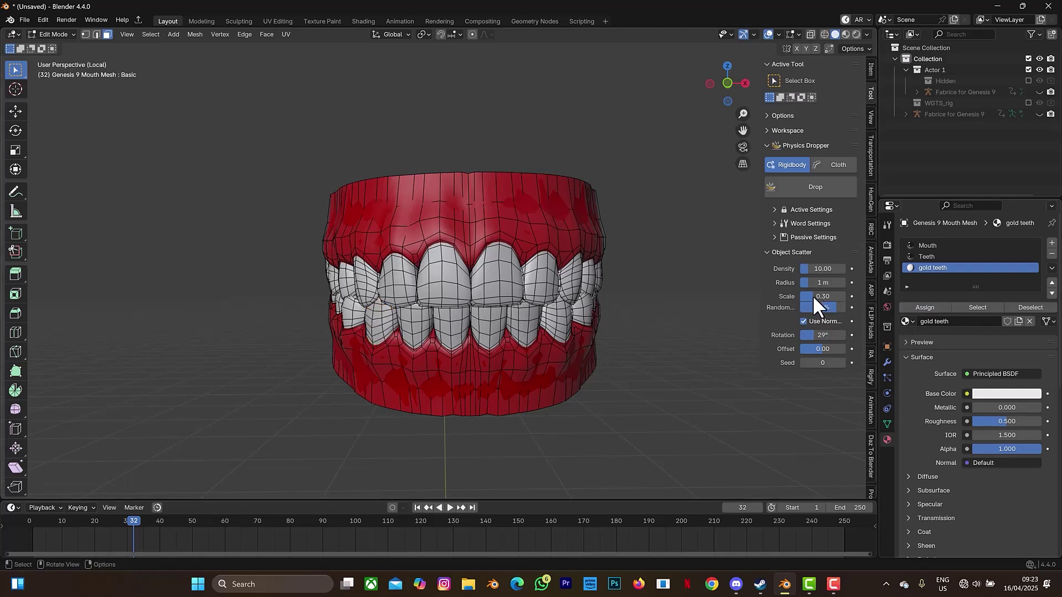
pyautogui.click(975, 308)
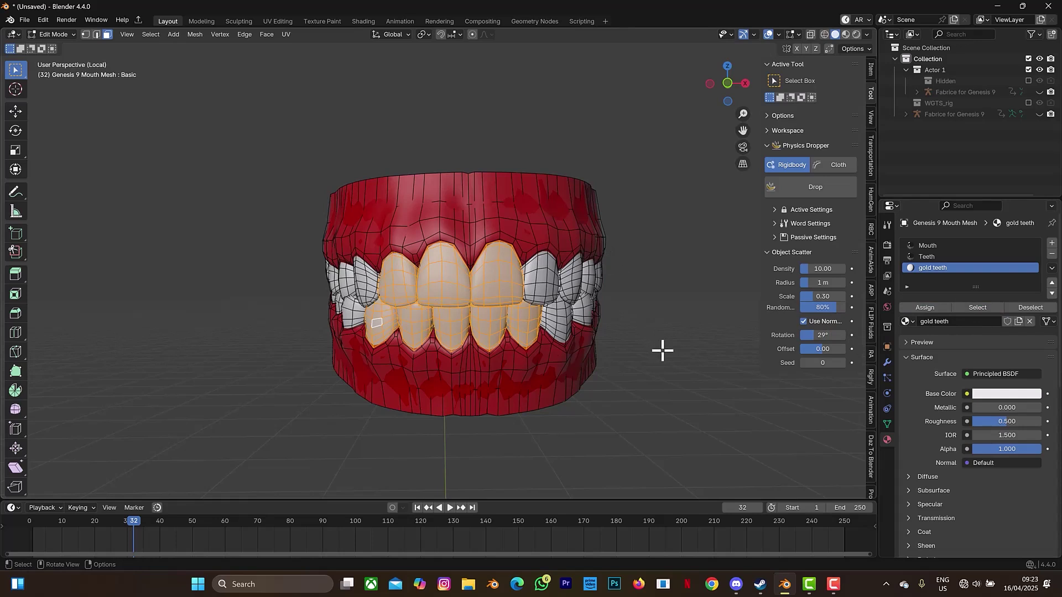
pyautogui.press('Tab')
pyautogui.moveTo(658, 343); pyautogui.dragTo(657, 341, button='middle')
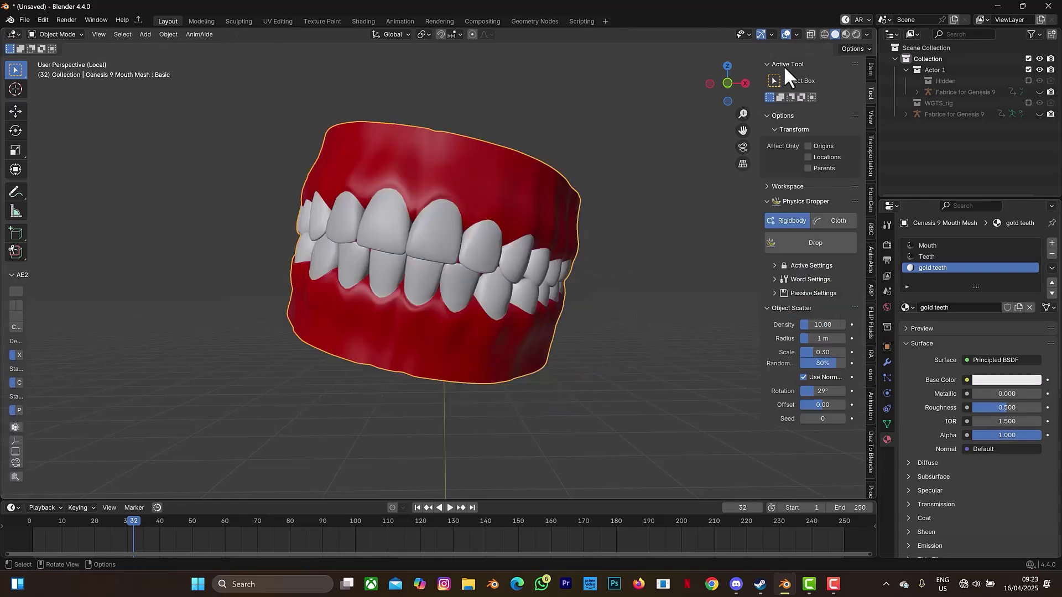
pyautogui.click(843, 34)
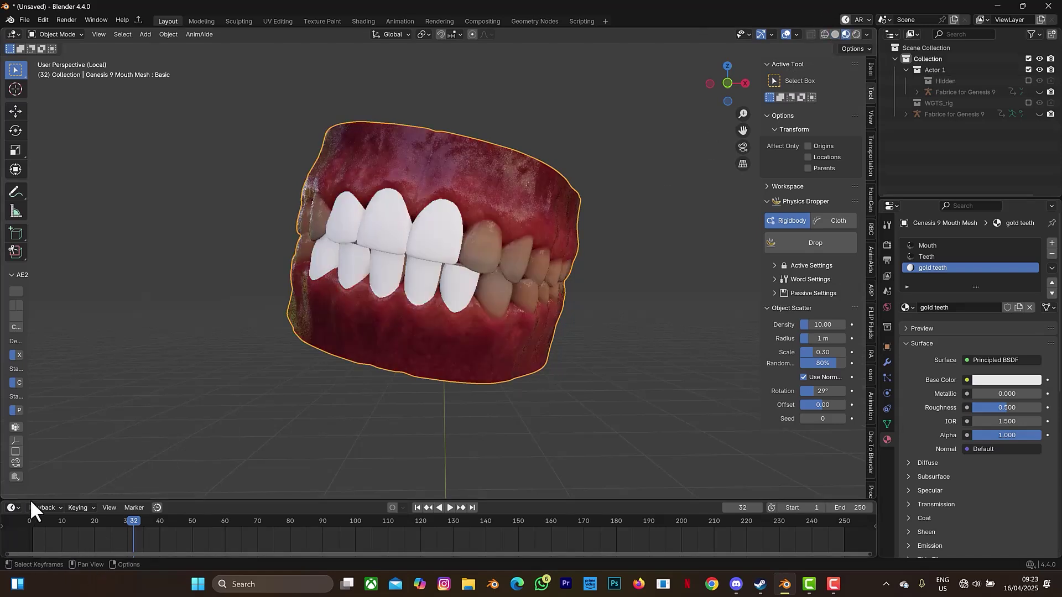
# Enlarge the timeline area, switch it to the Asset Browser, and search all libraries for "gold".
pyautogui.moveTo(37, 500); pyautogui.dragTo(18, 469)
pyautogui.click(12, 470)
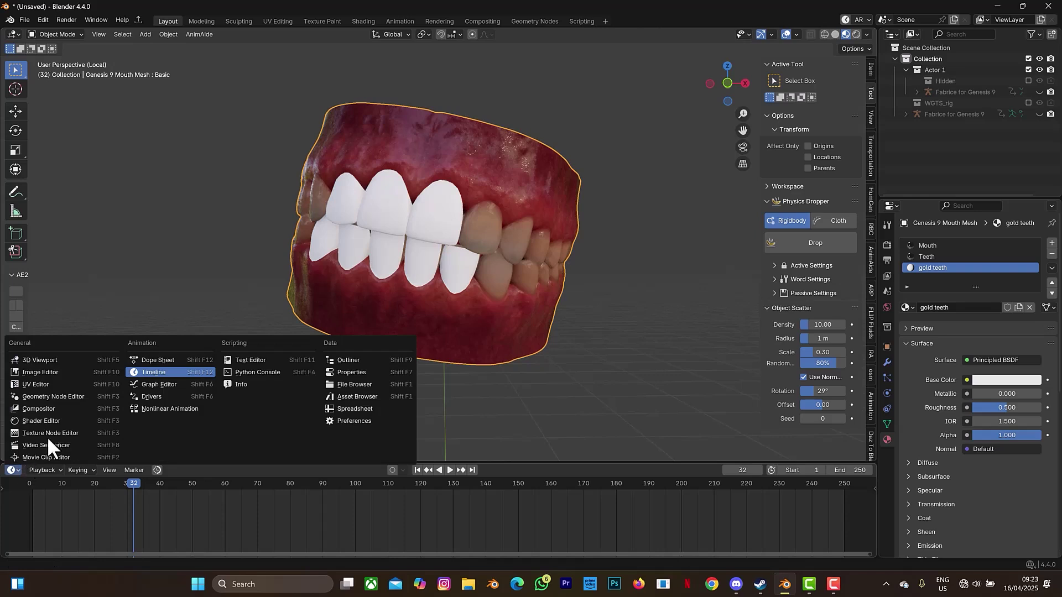
pyautogui.click(359, 397)
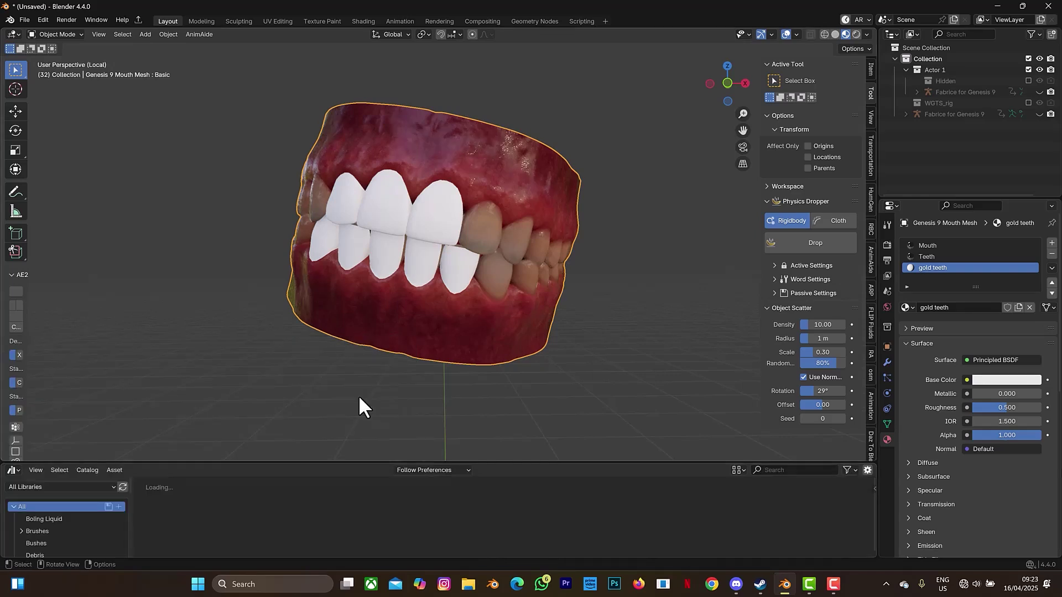
pyautogui.click(801, 471)
pyautogui.write('gold')
pyautogui.press('Return')
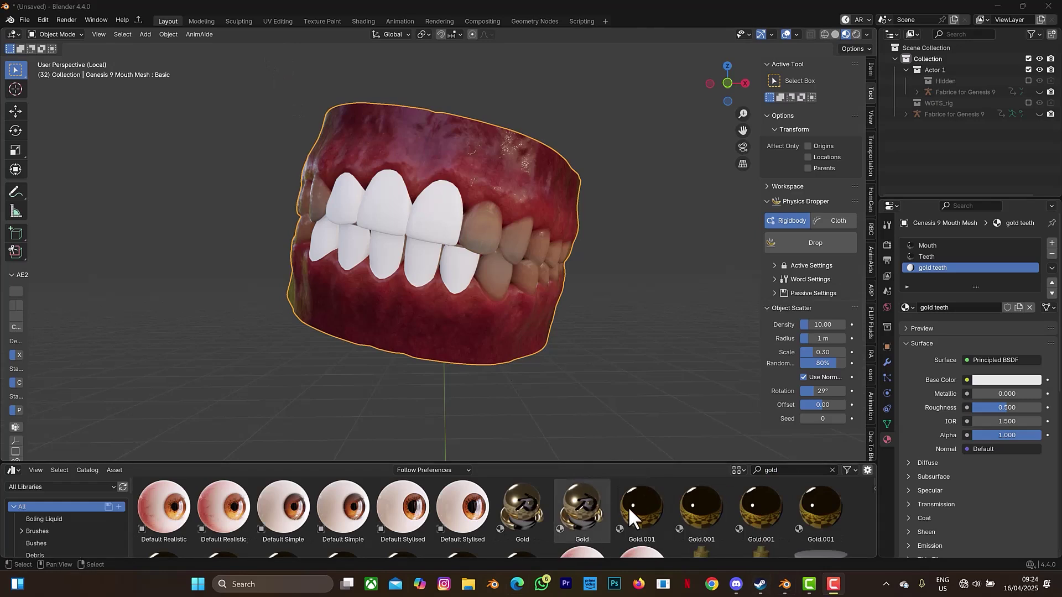
# Replace the "gold teeth" slot's material with the Gold.001 asset and check it in Rendered shading.
pyautogui.moveTo(629, 506); pyautogui.dragTo(958, 267)
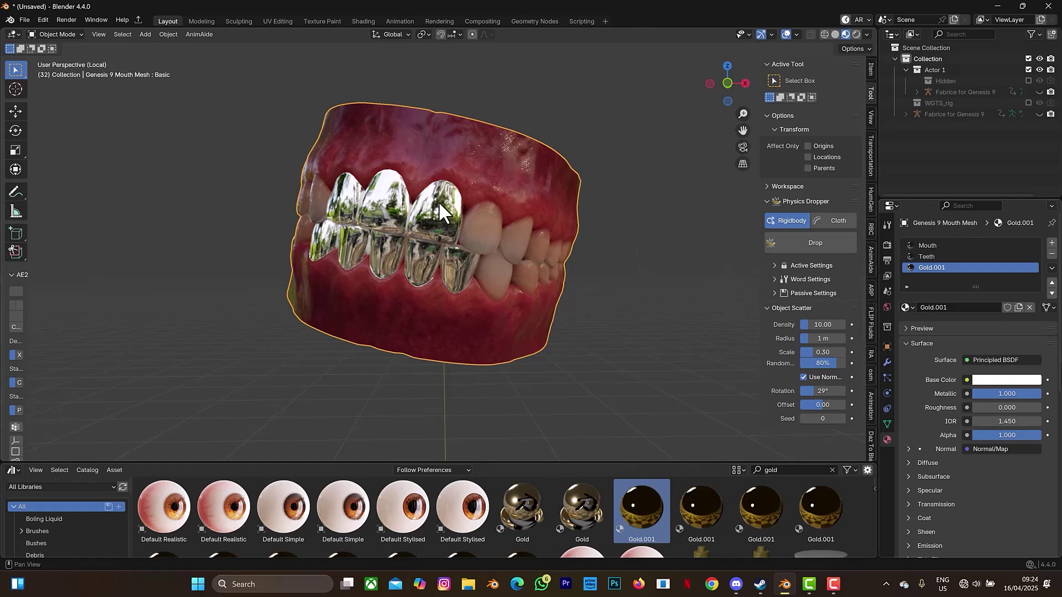
pyautogui.click(858, 33)
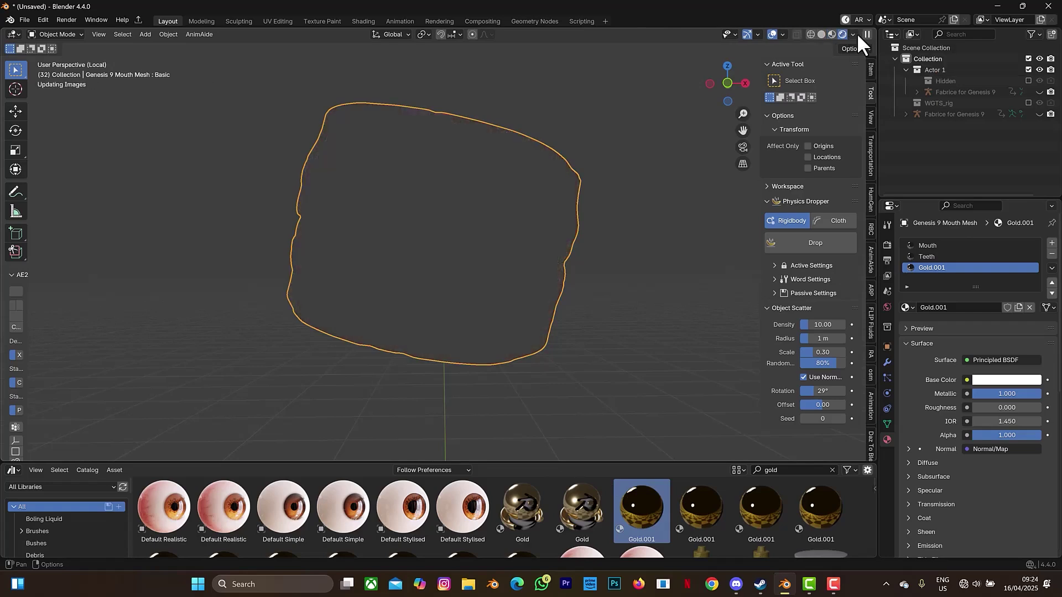
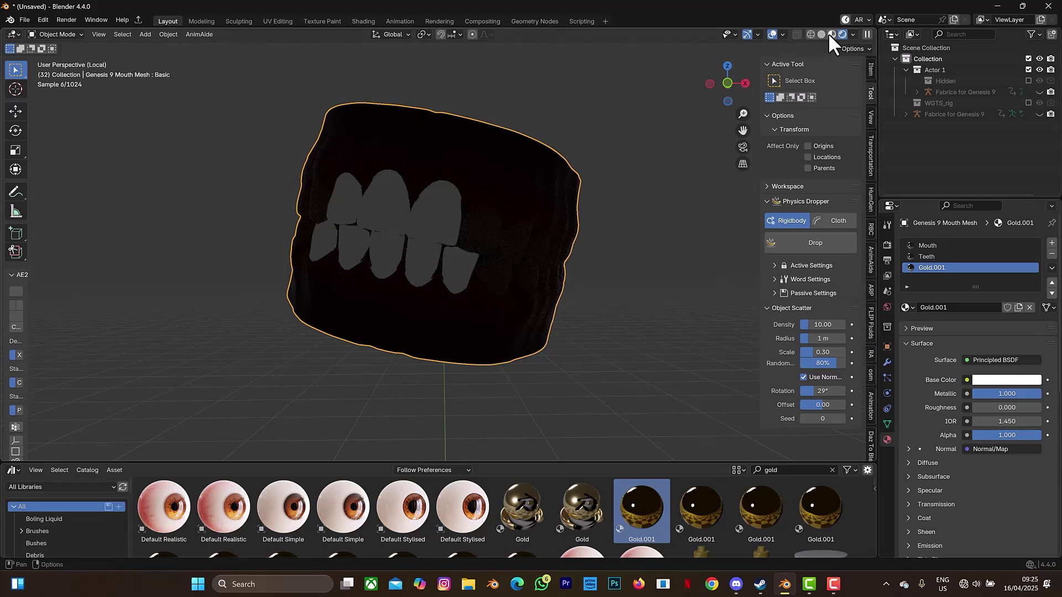
pyautogui.click(829, 33)
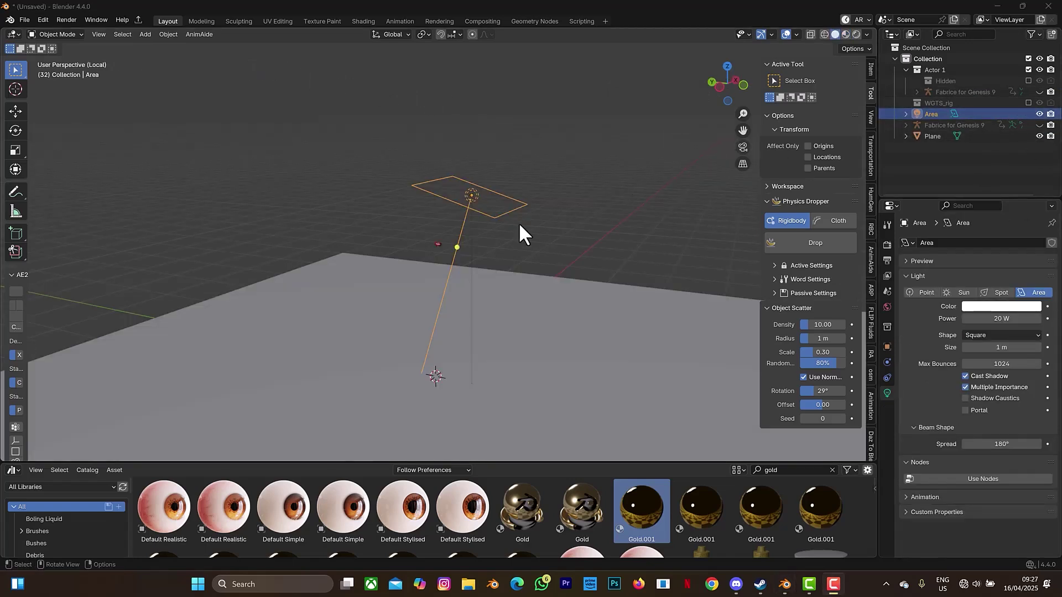
# Select the mouth mesh, exit local view to show the whole character, and view the teeth in Rendered shading.
pyautogui.scroll(2, 441, 247)
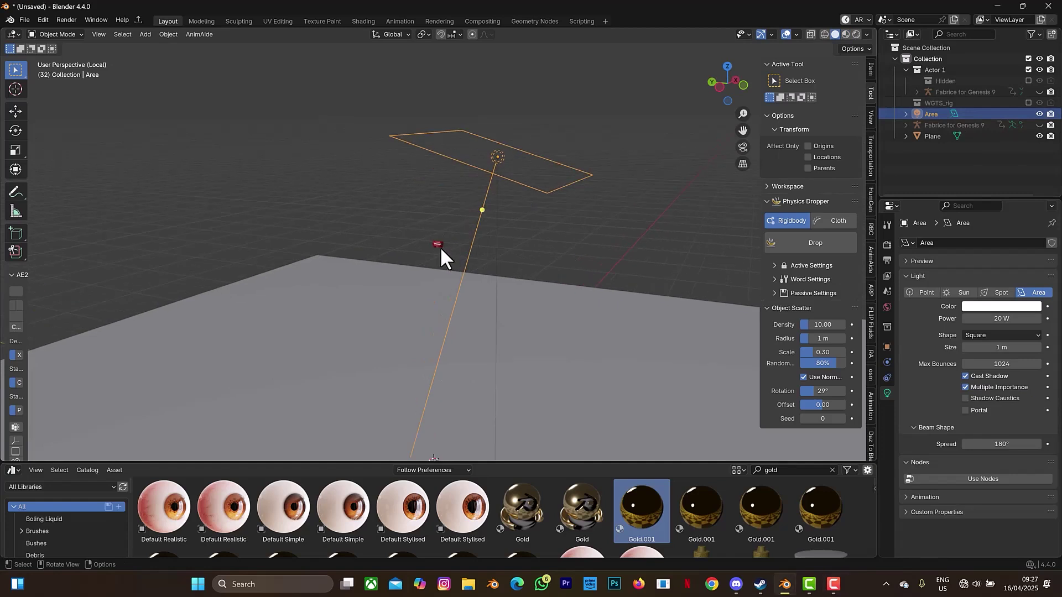
pyautogui.click(440, 246)
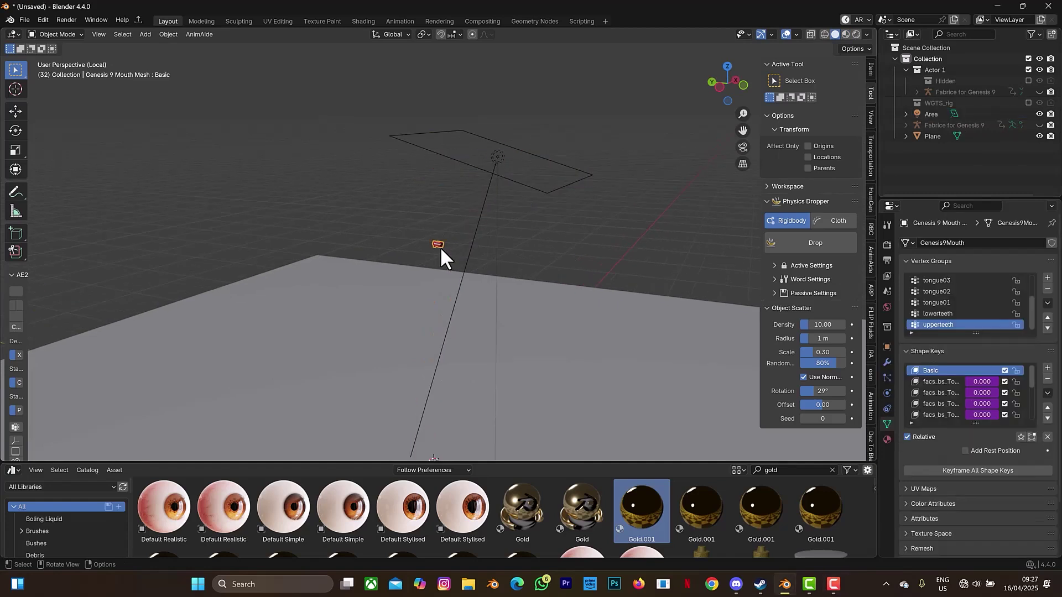
pyautogui.press('/')
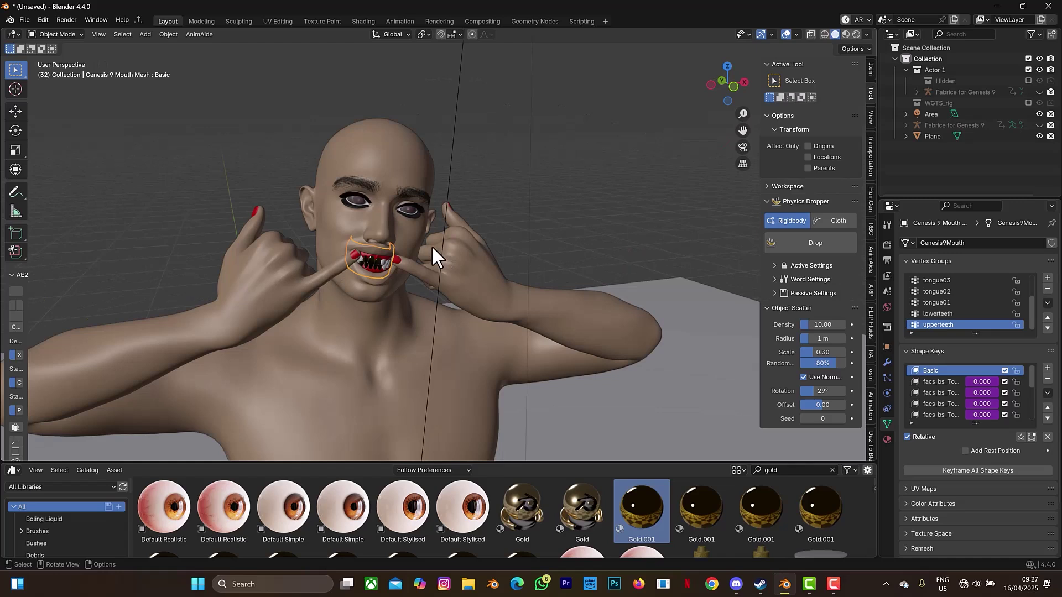
pyautogui.click(856, 33)
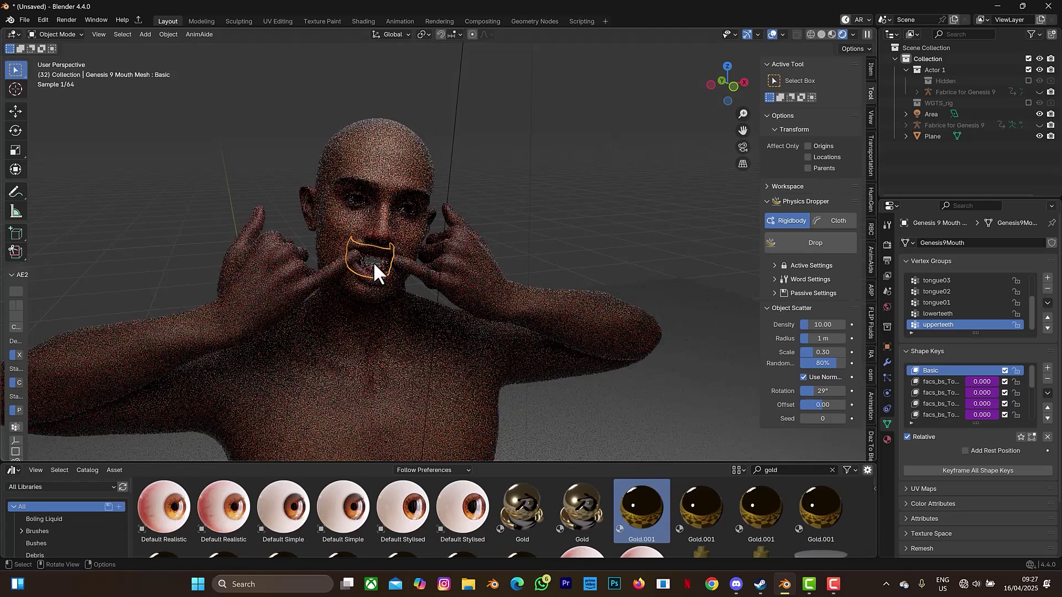
pyautogui.scroll(3, 373, 261)
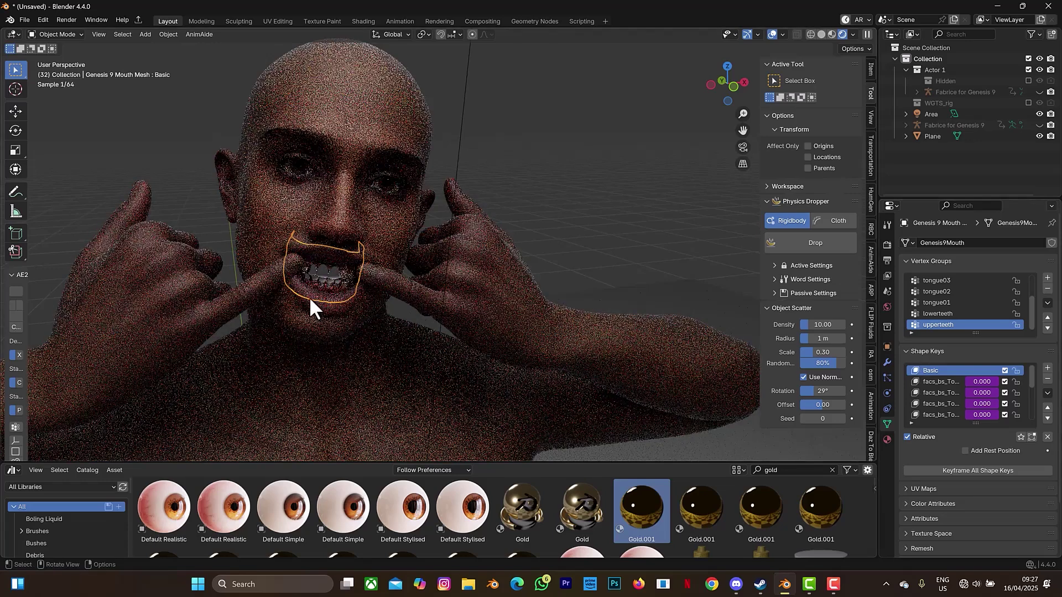
# Show the mouth mesh's material slots, enlarge the Asset Browser, and replace Gold.001 in the third slot with the Gold asset.
pyautogui.click(886, 442)
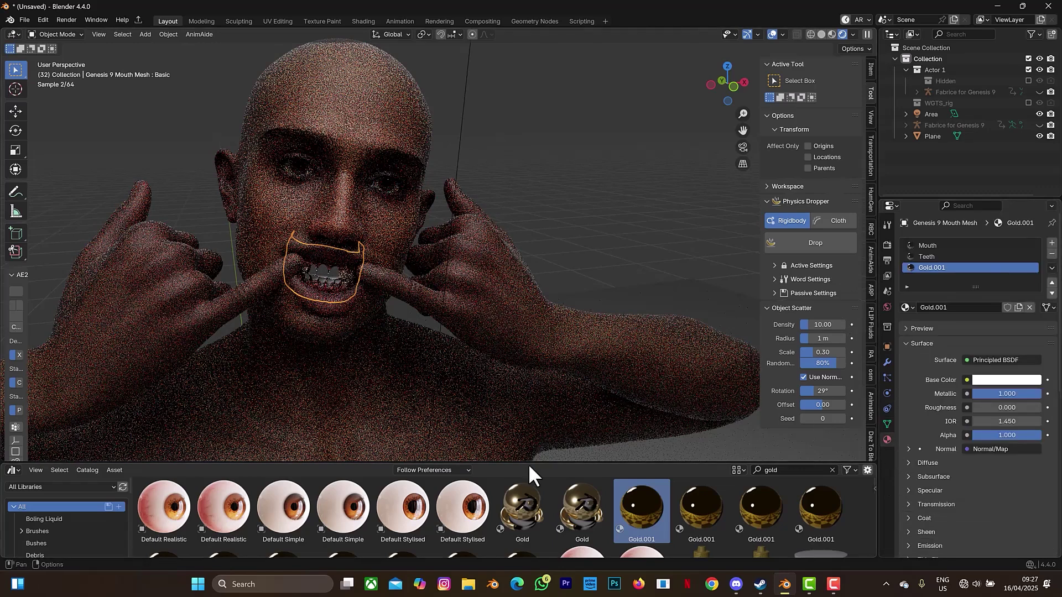
pyautogui.moveTo(529, 462); pyautogui.dragTo(541, 403)
pyautogui.moveTo(591, 450); pyautogui.dragTo(954, 264)
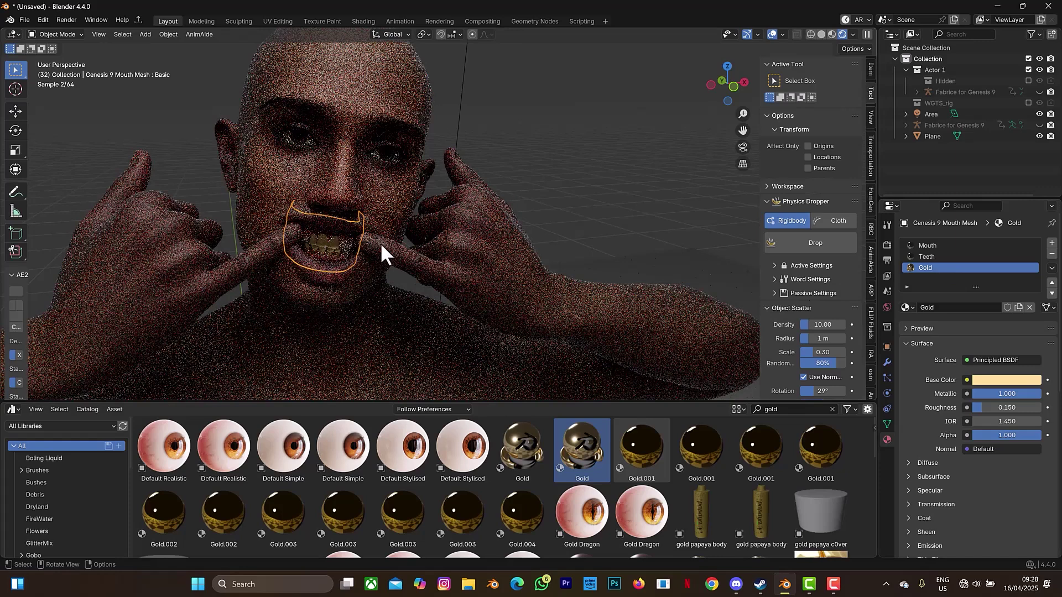
# Replace the mouth mesh's Gold material in the third slot with the ME_basic_golden_cycles asset.
pyautogui.scroll(-5, 582, 480)
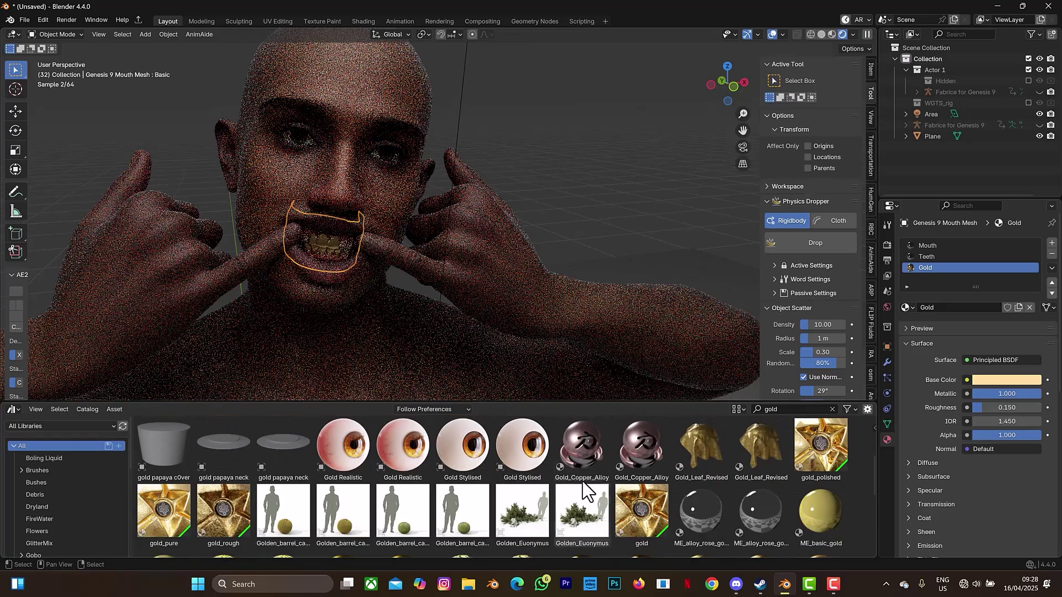
pyautogui.scroll(-3, 581, 479)
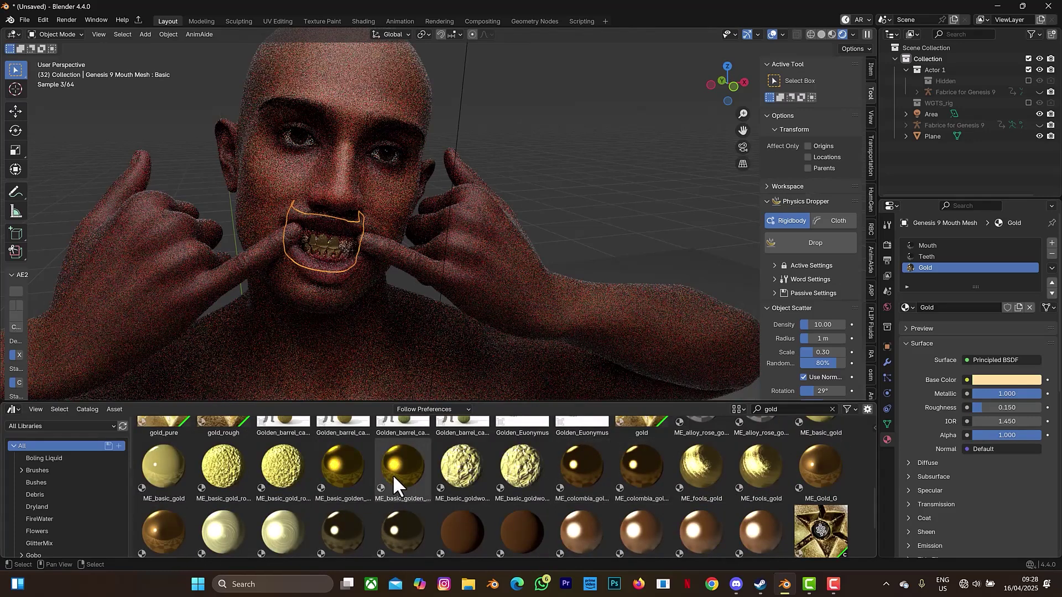
pyautogui.moveTo(401, 489); pyautogui.dragTo(936, 268)
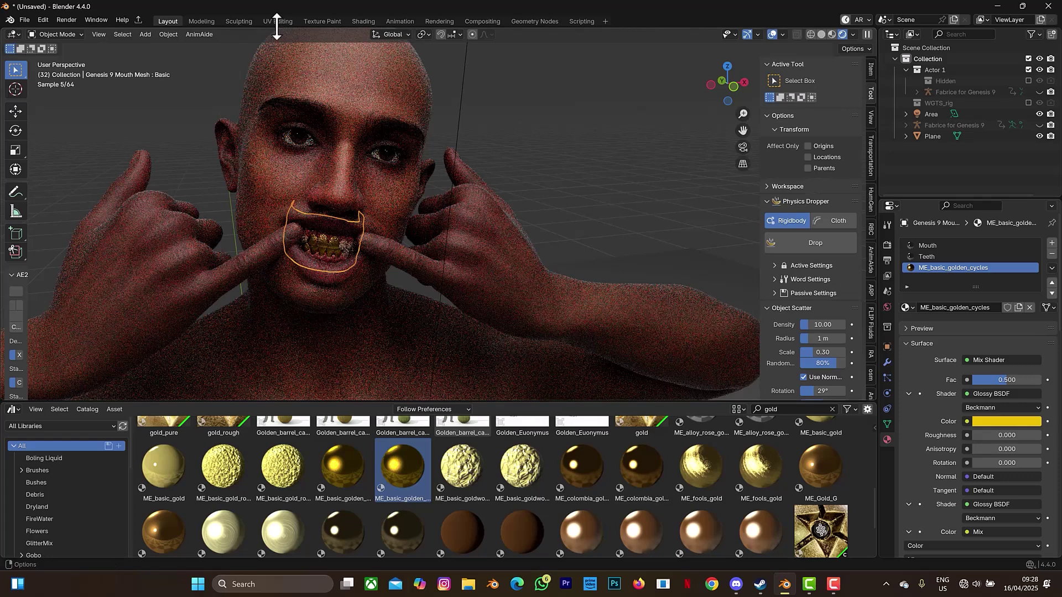
# Open the ME_basic_golden_cycles node network in the Shading workspace.
pyautogui.click(359, 21)
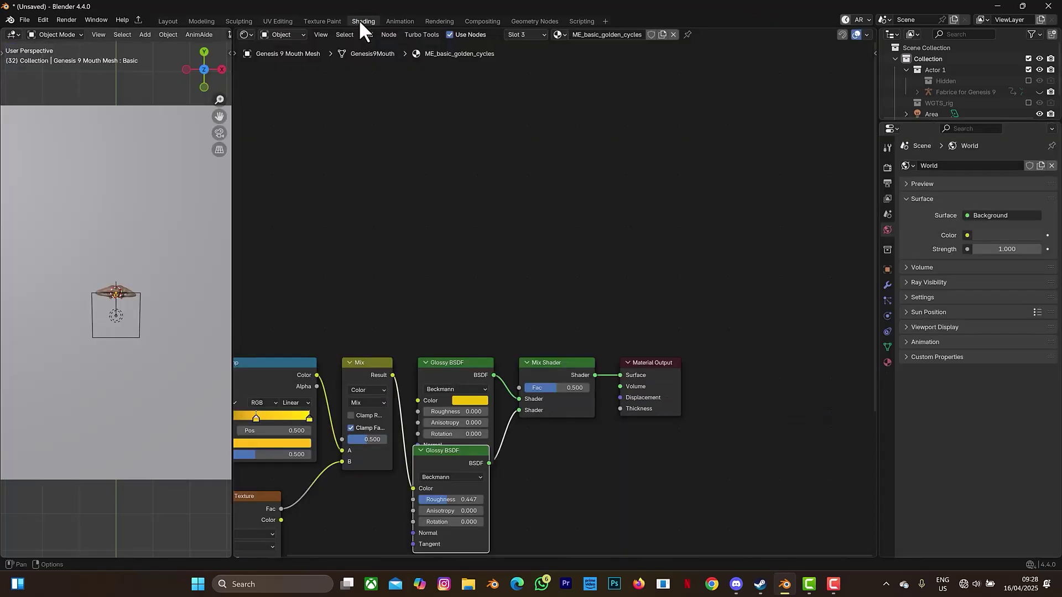
pyautogui.moveTo(586, 503); pyautogui.dragTo(716, 310, button='middle')
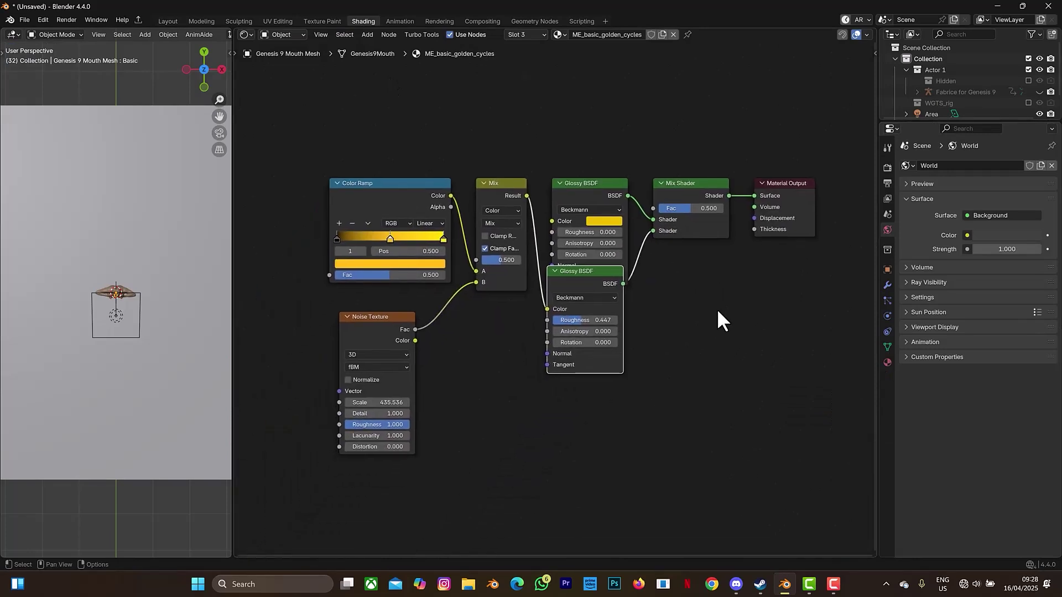